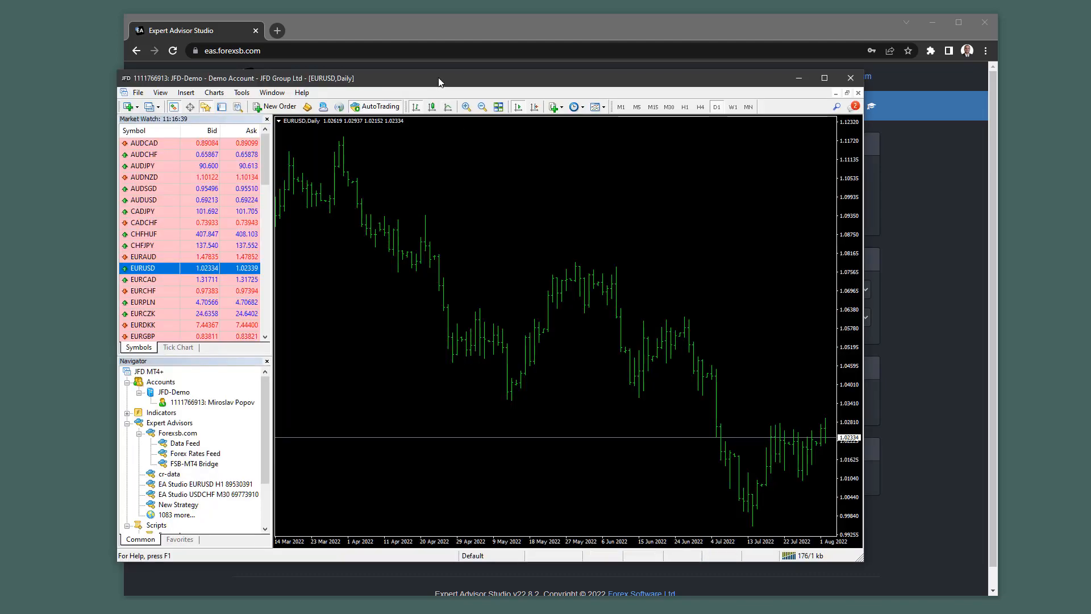
Reposition MetaTrader and pick the EA Studio Data Export script from the Navigator.
{"action": "left_click_drag", "start_coordinate": [442, 79], "coordinate": [520, 76]}
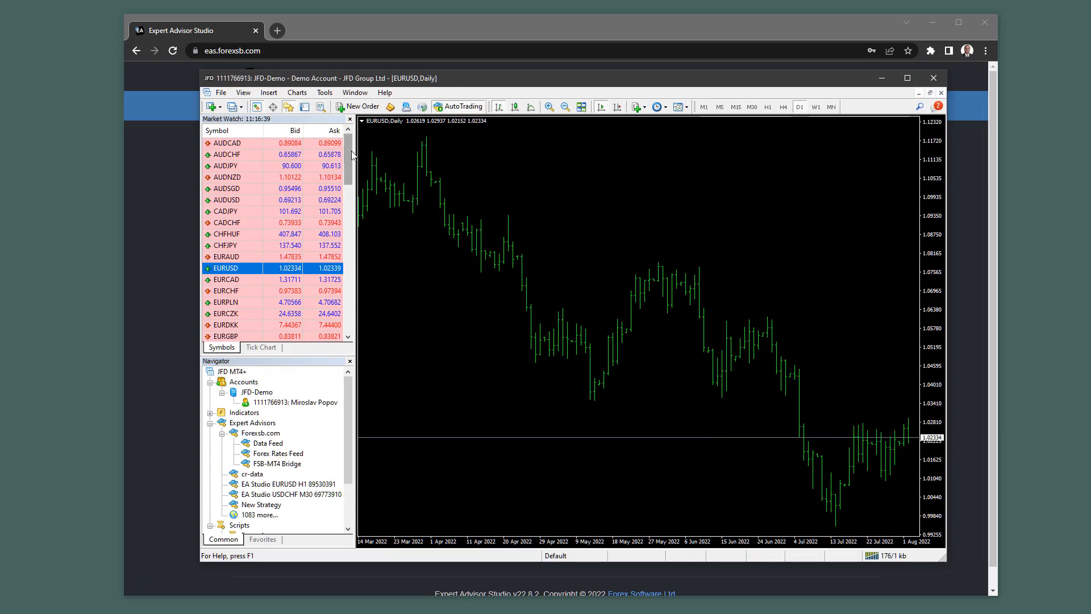
{"action": "scroll", "coordinate": [352, 157], "scroll_direction": "down", "scroll_amount": 1}
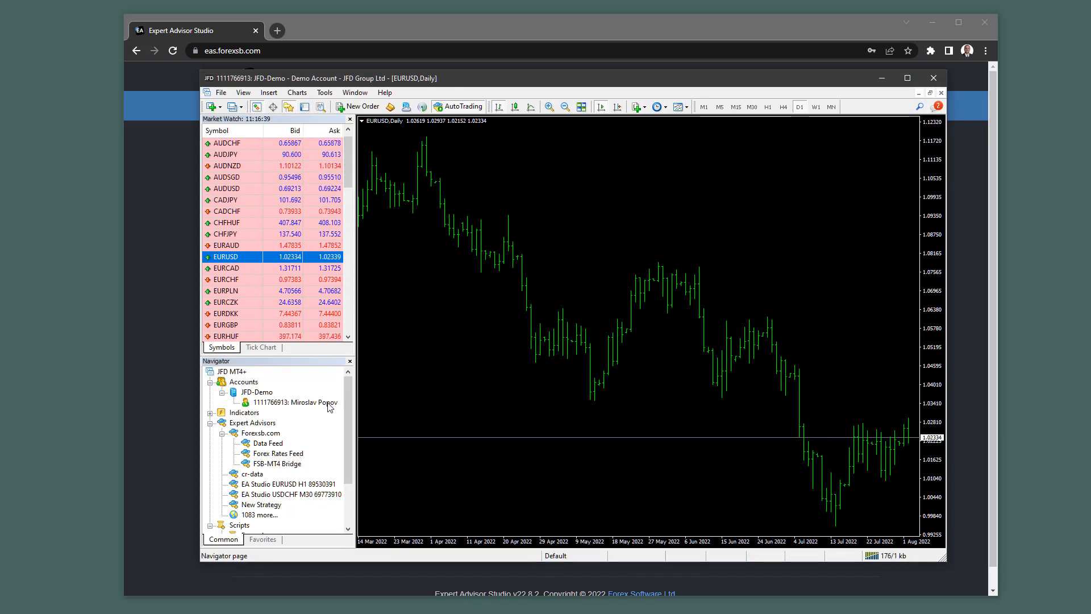
{"action": "scroll", "coordinate": [302, 454], "scroll_direction": "down", "scroll_amount": 2}
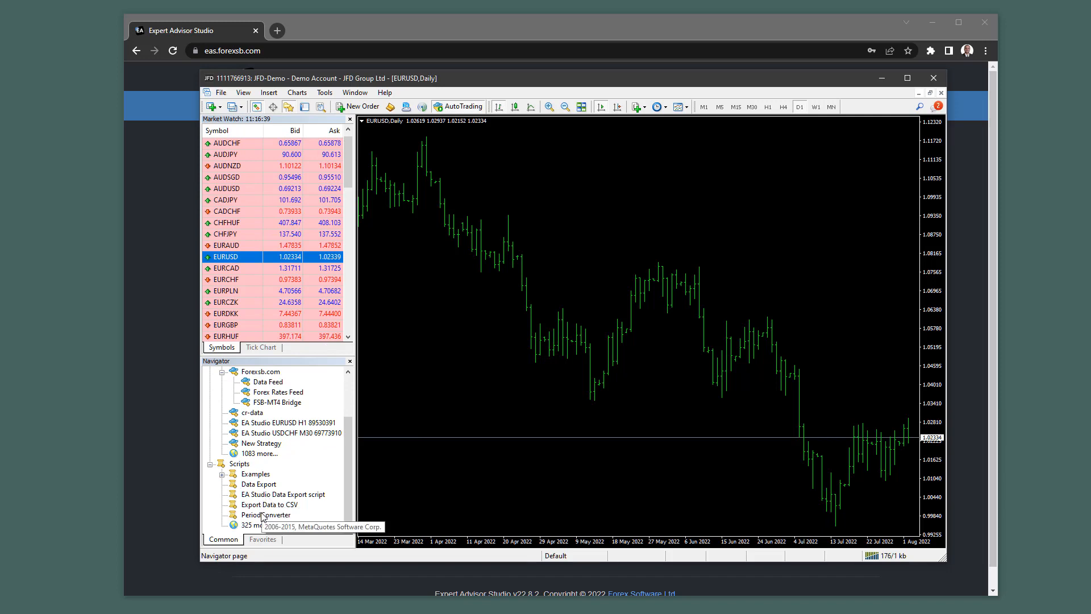
{"action": "left_click", "coordinate": [270, 494]}
{"action": "left_click_drag", "start_coordinate": [269, 500], "coordinate": [622, 332]}
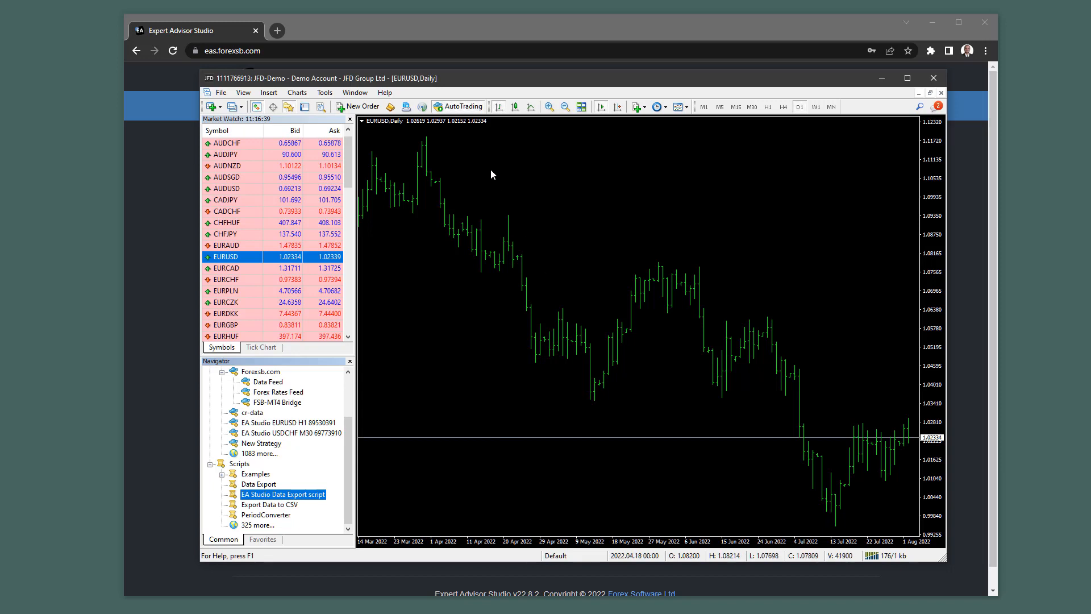
Switch EURUSD to M30, zoom out, and drag back to May–June and forward to the latest bars.
{"action": "left_click", "coordinate": [751, 108]}
{"action": "left_click", "coordinate": [742, 220]}
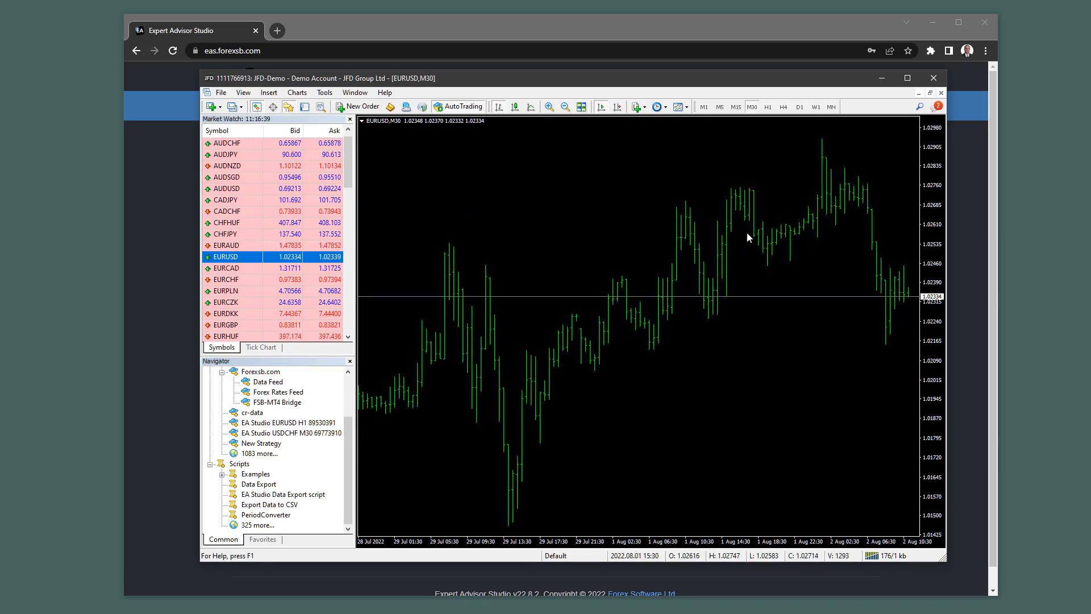
{"action": "key", "text": "minus"}
{"action": "key", "text": "minus"}
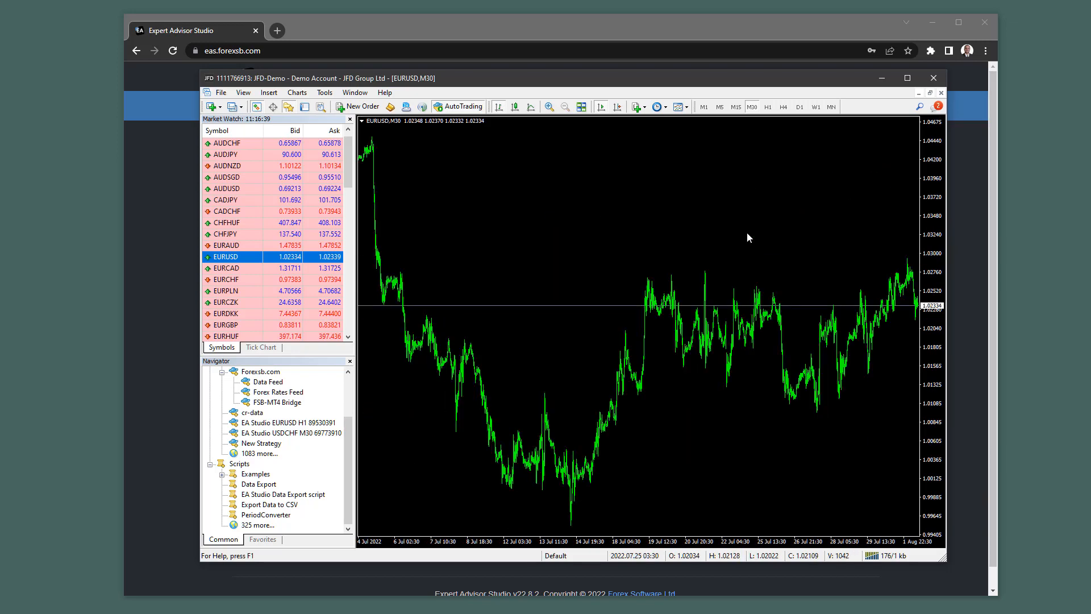
{"action": "left_click_drag", "start_coordinate": [589, 212], "coordinate": [1019, 245]}
{"action": "left_click_drag", "start_coordinate": [656, 310], "coordinate": [1062, 335]}
{"action": "left_click_drag", "start_coordinate": [603, 329], "coordinate": [491, 344]}
{"action": "left_click_drag", "start_coordinate": [744, 355], "coordinate": [392, 356]}
{"action": "left_click_drag", "start_coordinate": [811, 356], "coordinate": [421, 357]}
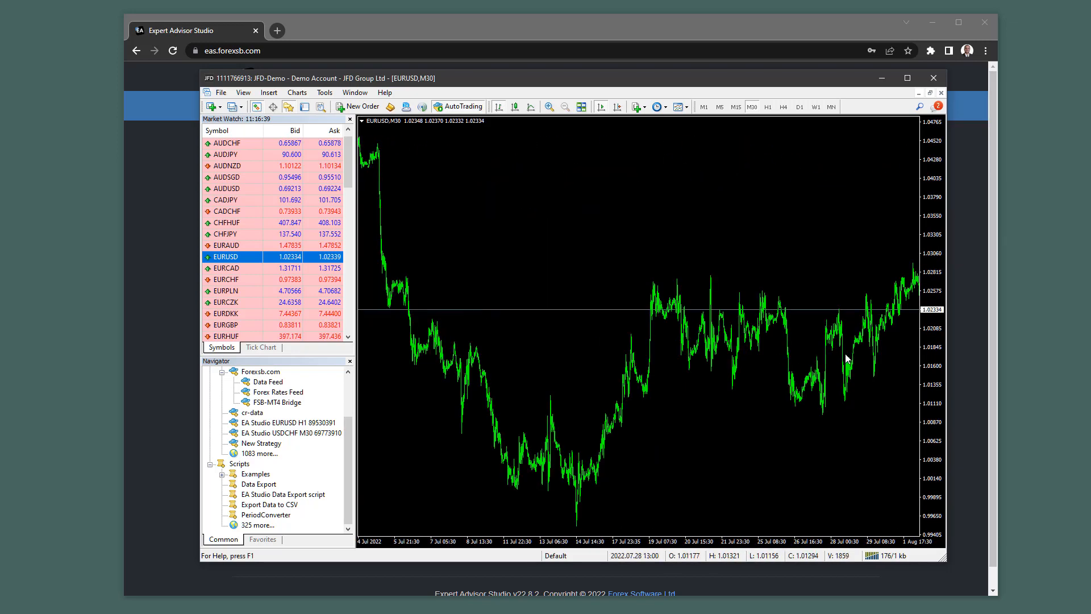
{"action": "left_click_drag", "start_coordinate": [846, 358], "coordinate": [597, 334]}
Jump to the oldest history and back to the latest bars, zoom in, and attach the export script.
{"action": "key", "text": "Home"}
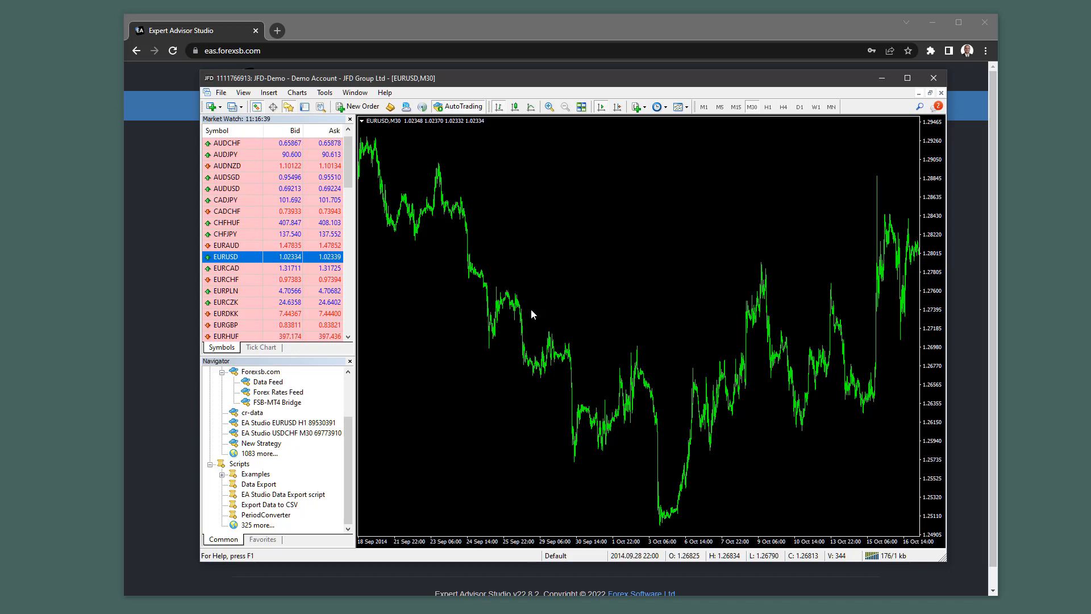
{"action": "key", "text": "End"}
{"action": "key", "text": "plus"}
{"action": "key", "text": "plus"}
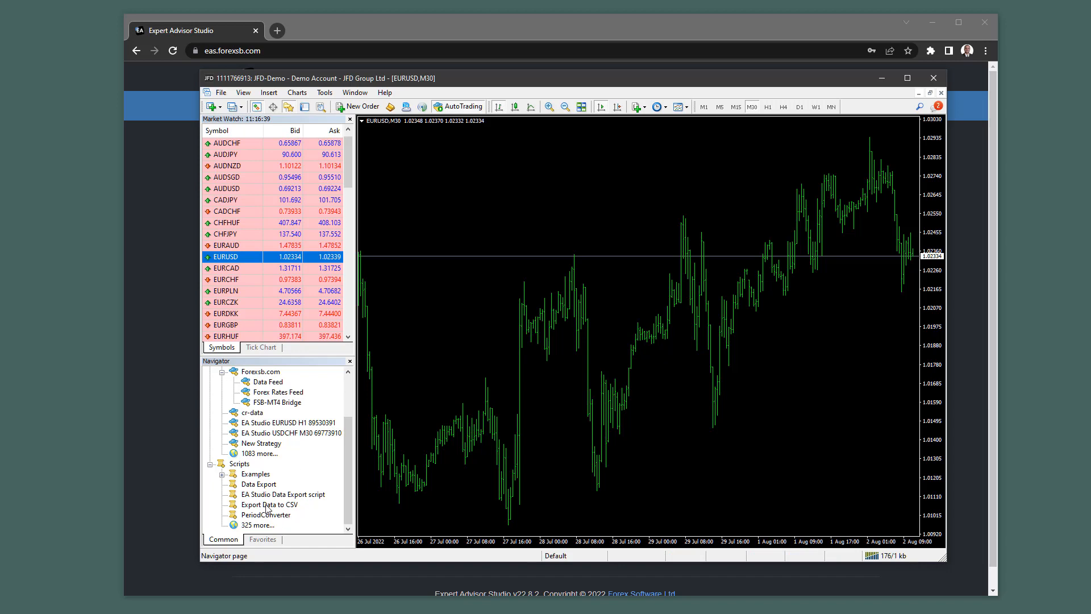
{"action": "left_click_drag", "start_coordinate": [271, 500], "coordinate": [634, 192]}
Set maximum bars to 50000, commission 0 and spread 10, then run the EURUSD export.
{"action": "double_click", "coordinate": [540, 308]}
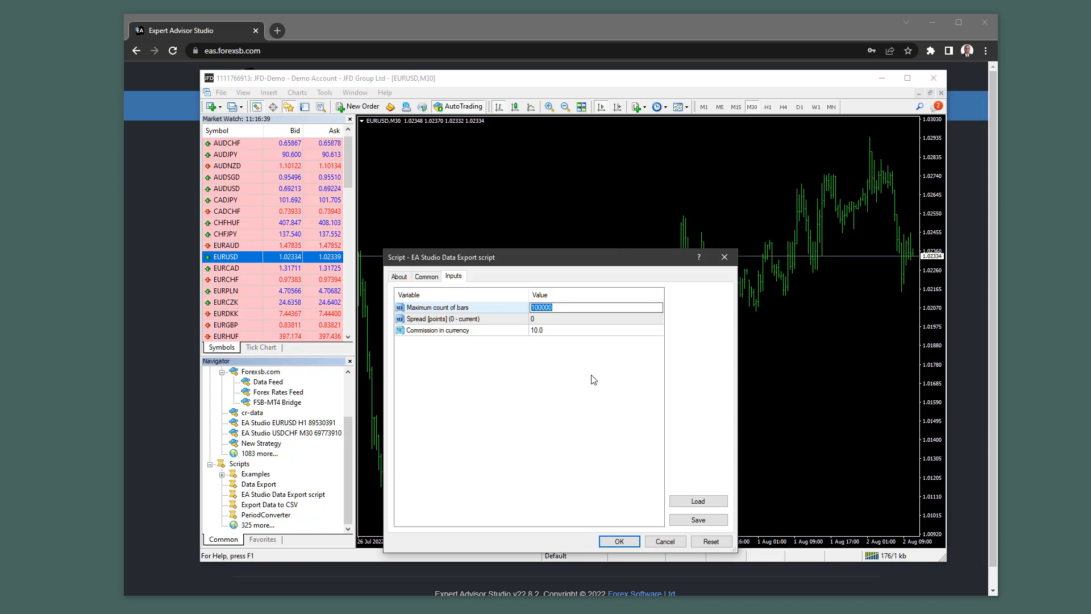
{"action": "key", "text": "Right"}
{"action": "key", "text": "shift+Home"}
{"action": "type", "text": "5"}
{"action": "left_click", "coordinate": [558, 335]}
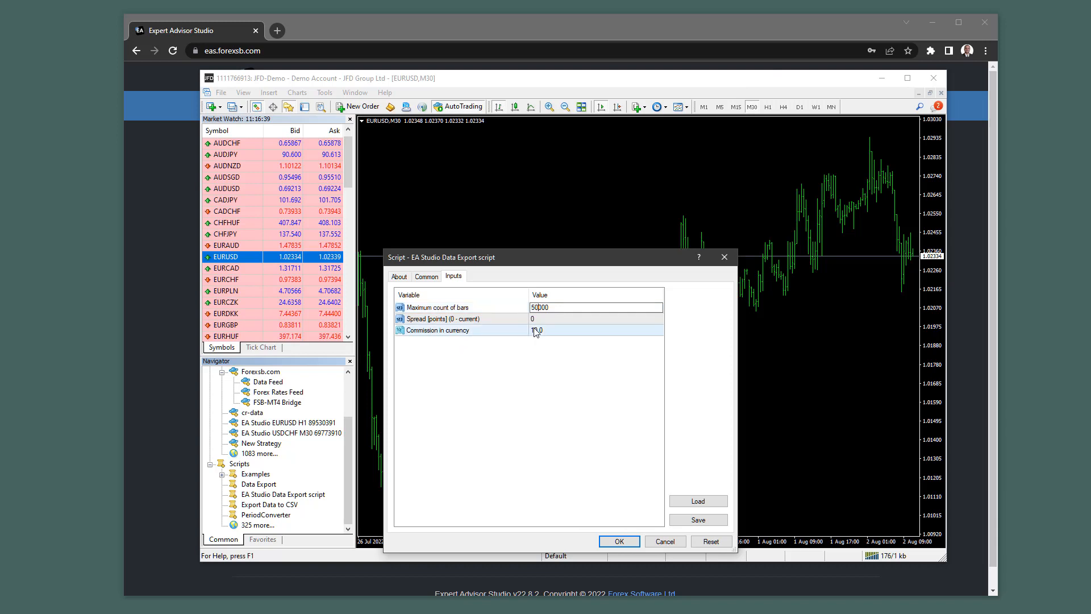
{"action": "left_click", "coordinate": [543, 335]}
{"action": "type", "text": "0"}
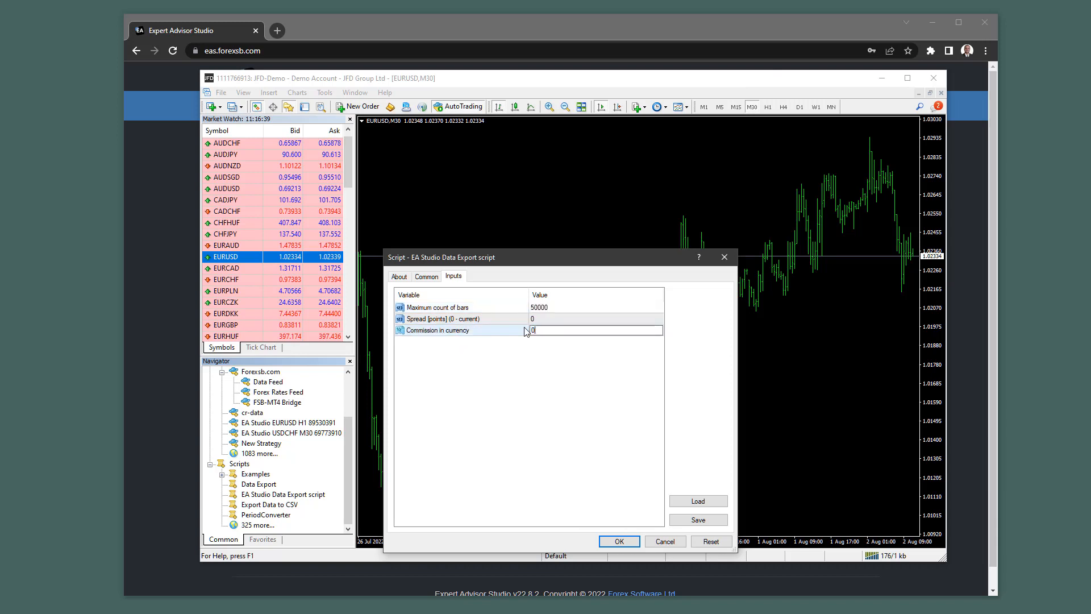
{"action": "left_click", "coordinate": [540, 359]}
{"action": "double_click", "coordinate": [540, 320]}
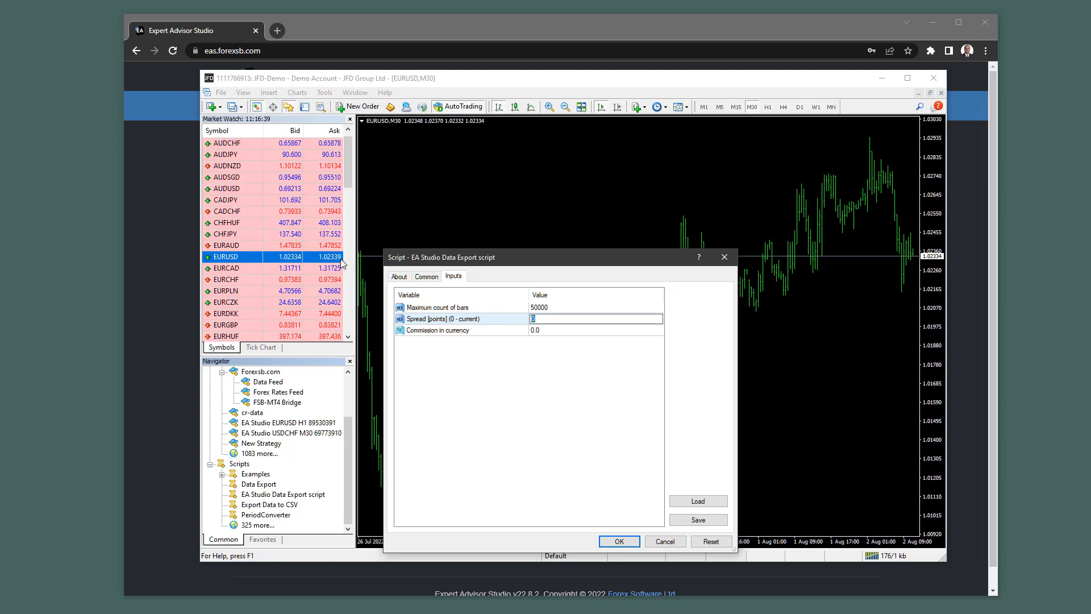
{"action": "type", "text": "10"}
{"action": "key", "text": "Return"}
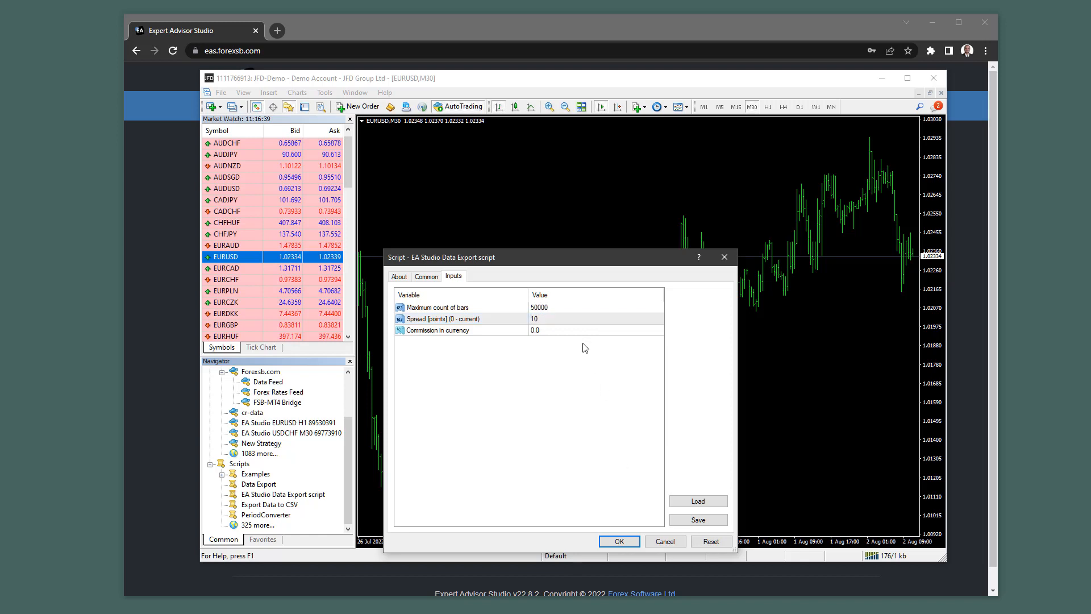
{"action": "left_click", "coordinate": [619, 541]}
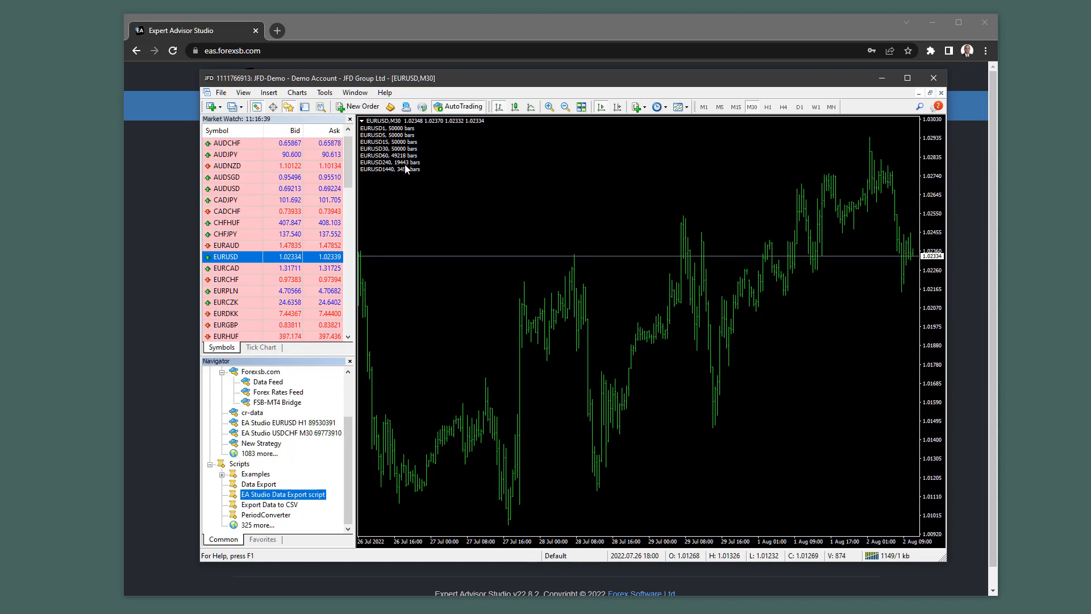
Open the terminal's data folder via the File menu and browse into MQL4\Files.
{"action": "left_click", "coordinate": [221, 93]}
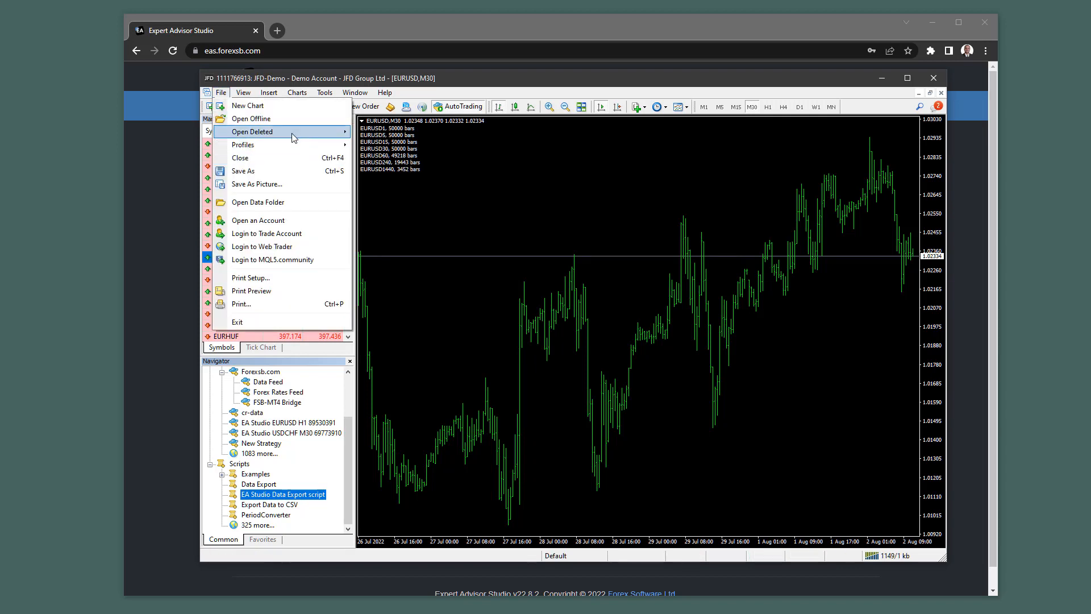
{"action": "left_click", "coordinate": [287, 204]}
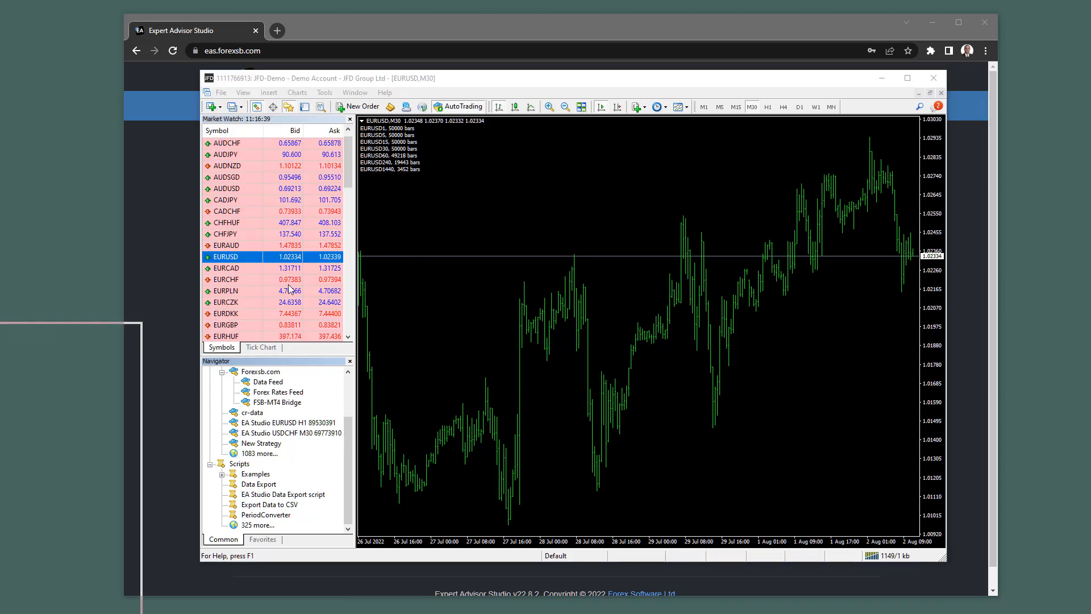
{"action": "double_click", "coordinate": [473, 262]}
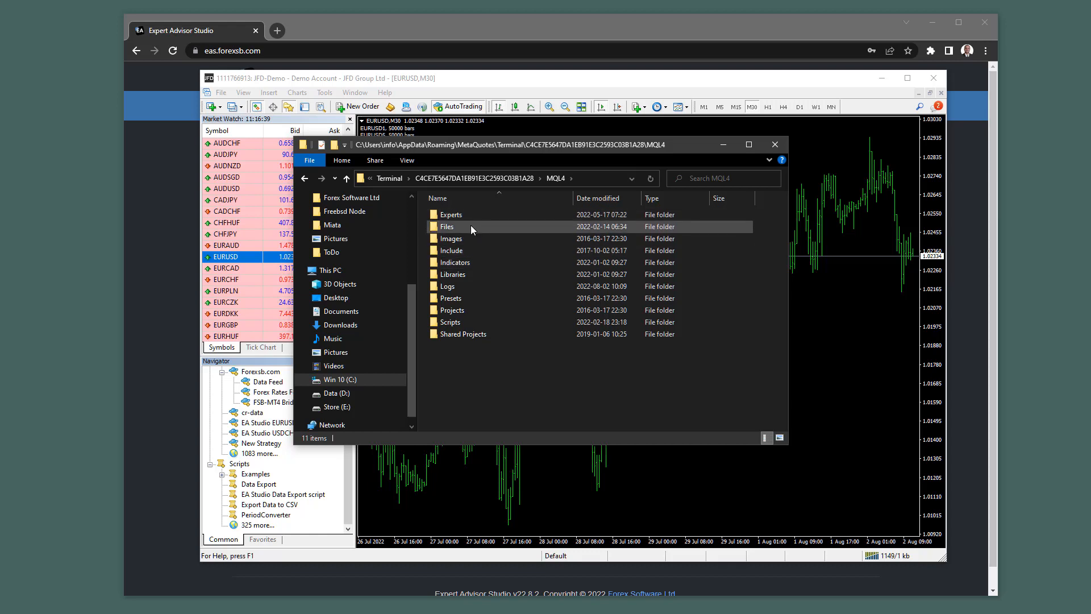
{"action": "double_click", "coordinate": [470, 226]}
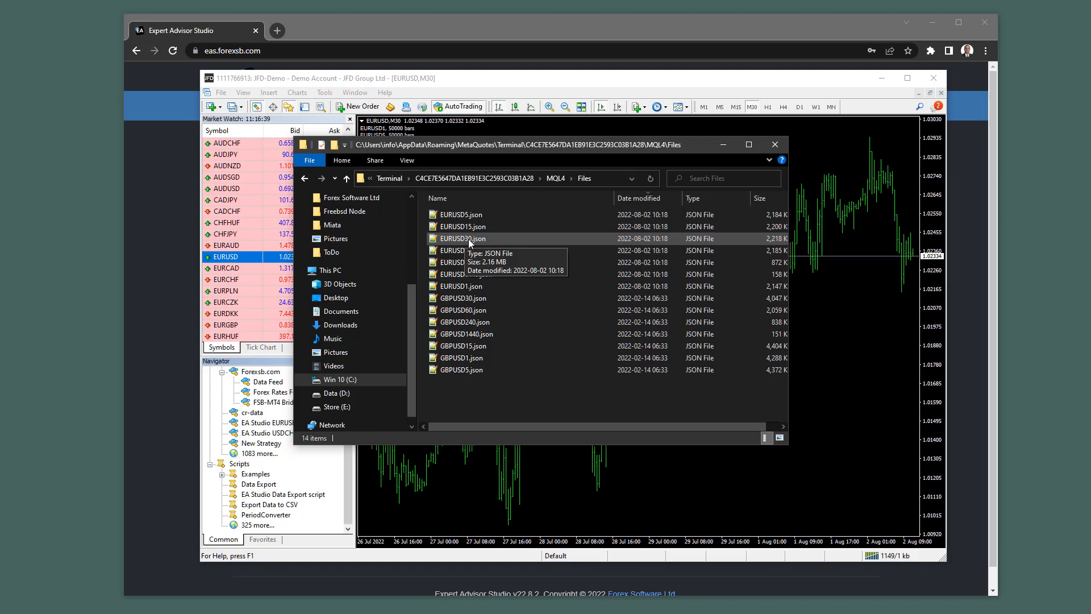
{"action": "left_click_drag", "start_coordinate": [473, 142], "coordinate": [81, 146]}
Bring the browser forward and delete all strategies from the Collection and the Portfolio.
{"action": "left_click", "coordinate": [881, 78]}
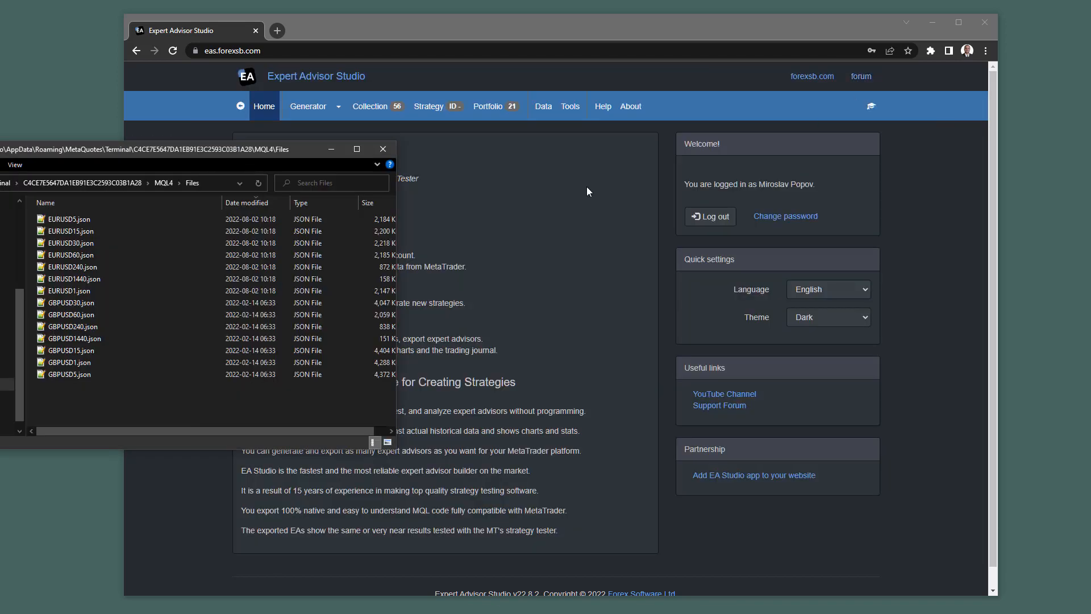
{"action": "left_click", "coordinate": [490, 171]}
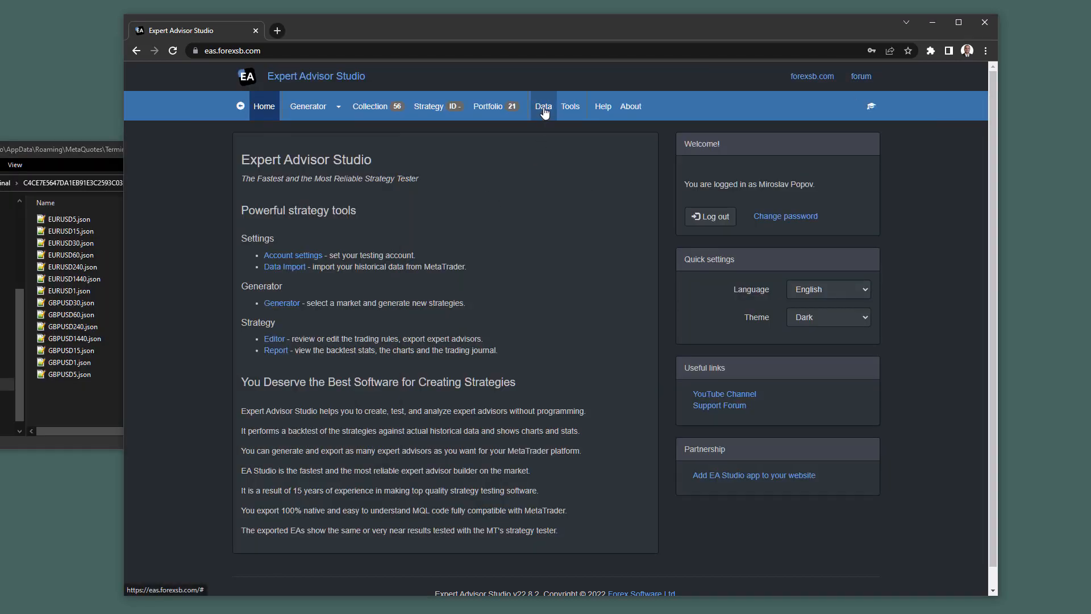
{"action": "left_click", "coordinate": [369, 106]}
{"action": "left_click", "coordinate": [867, 135]}
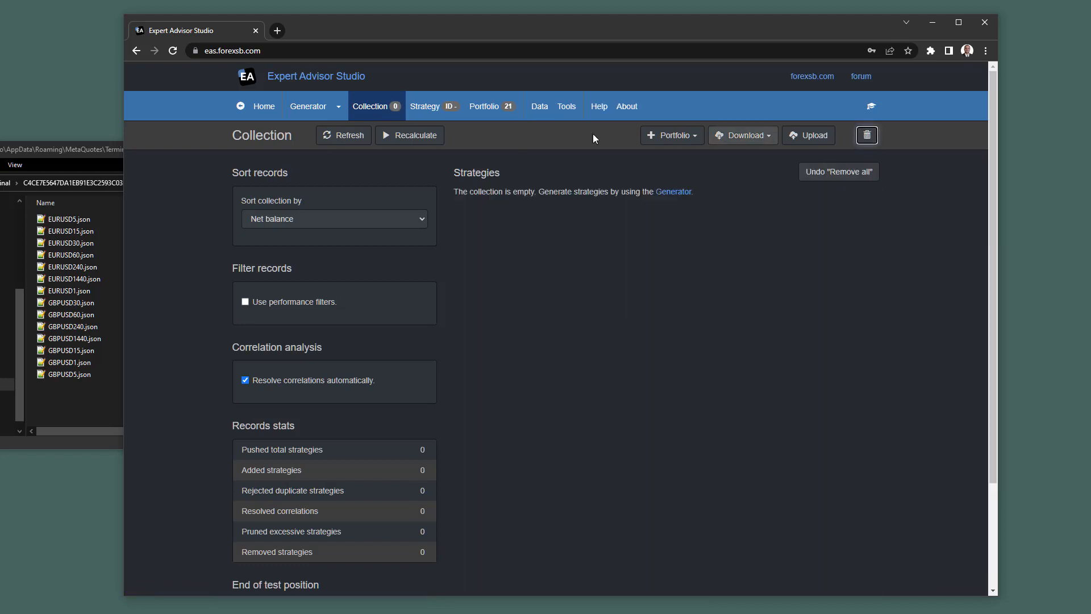
{"action": "left_click", "coordinate": [484, 106]}
{"action": "left_click", "coordinate": [867, 167]}
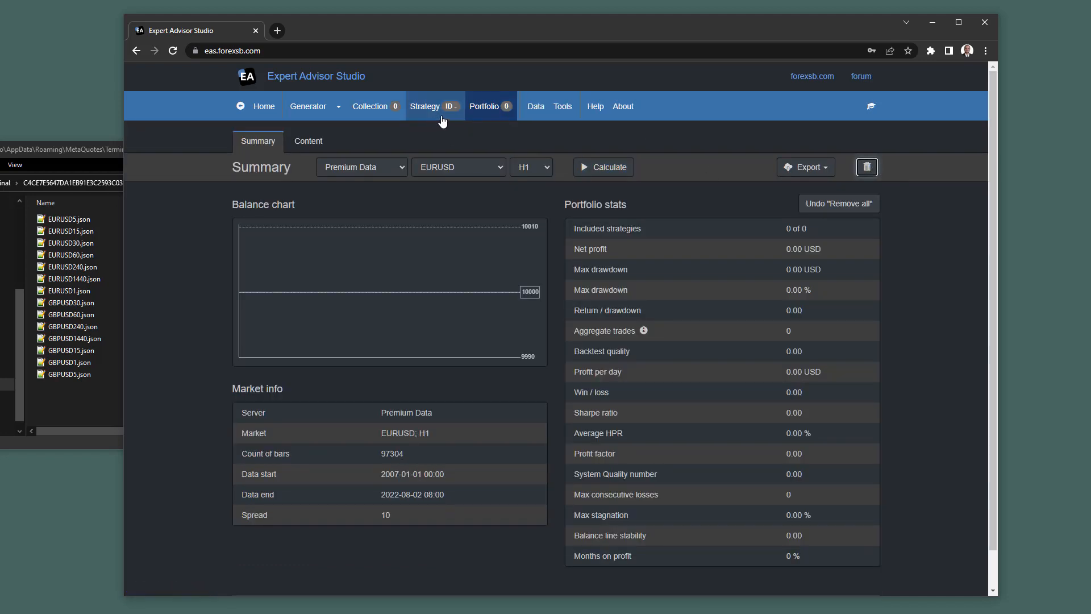
Reset all Expert Advisor Studio settings to defaults and go to the Data Import page.
{"action": "left_click", "coordinate": [563, 107]}
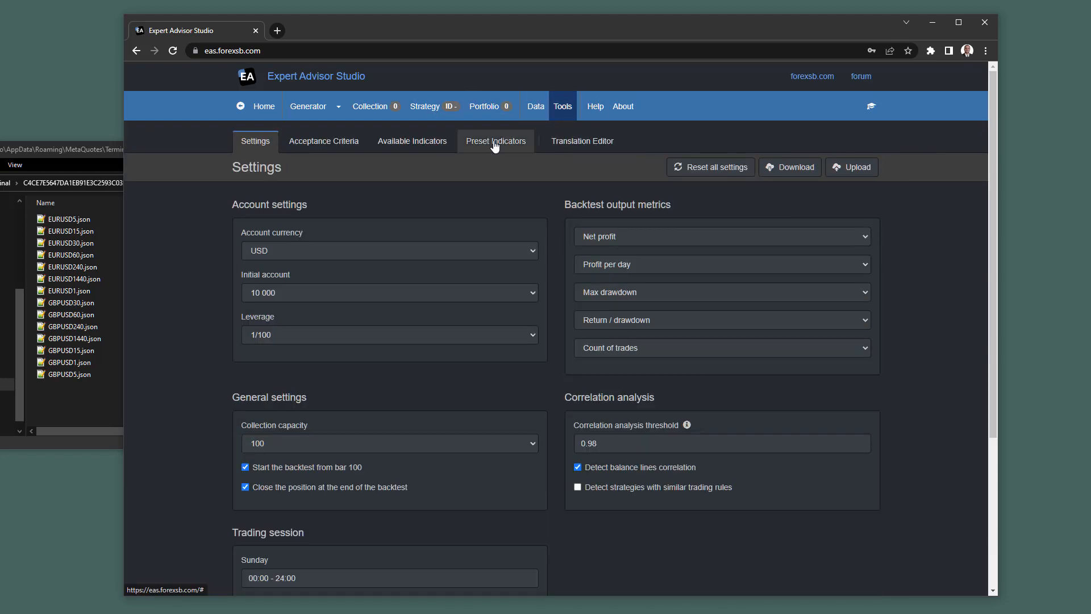
{"action": "left_click", "coordinate": [723, 179]}
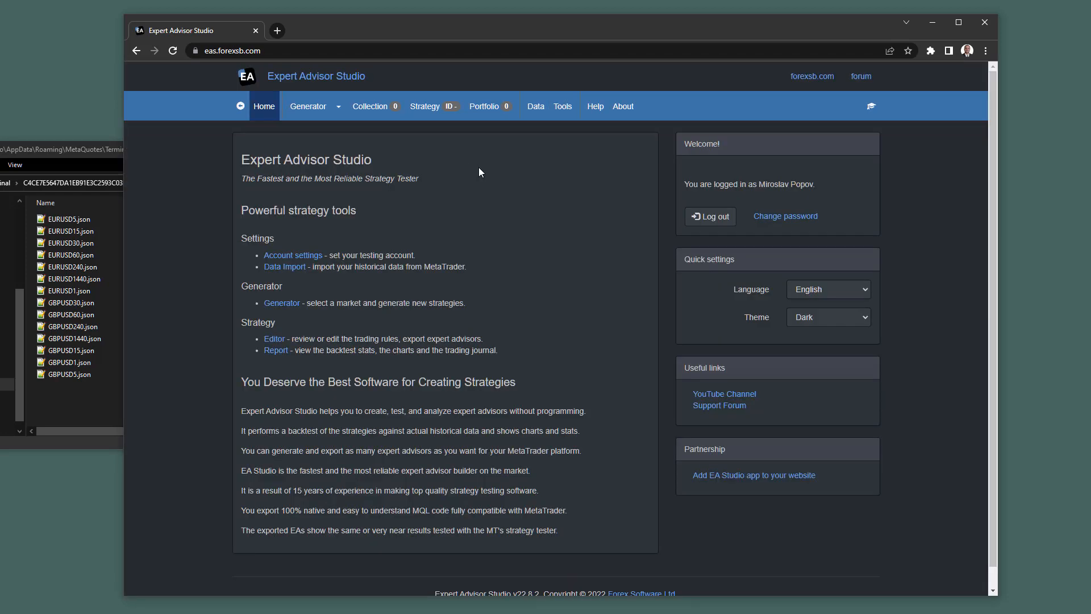
{"action": "left_click", "coordinate": [535, 107]}
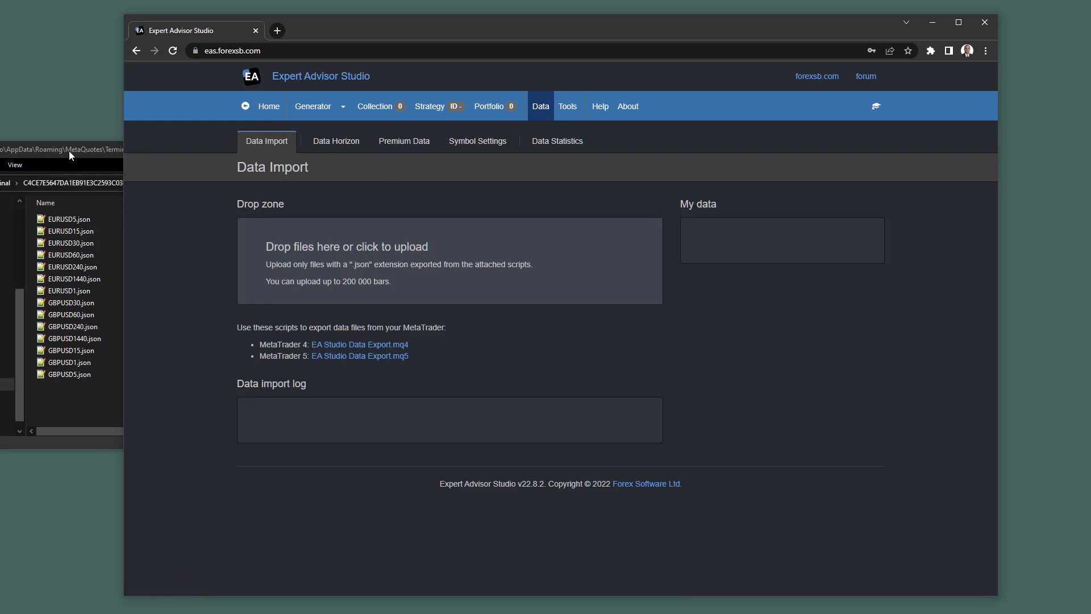
Drag EURUSD30.json from Explorer onto the Data Import drop zone to load 50000 M30 bars.
{"action": "left_click_drag", "start_coordinate": [69, 151], "coordinate": [901, 221]}
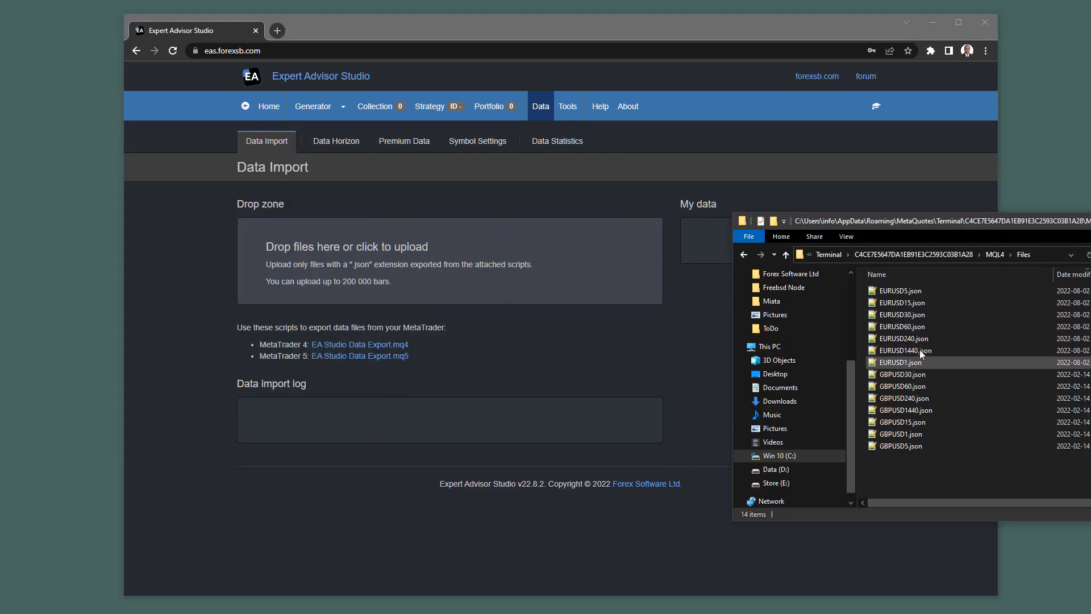
{"action": "left_click_drag", "start_coordinate": [905, 314], "coordinate": [592, 265]}
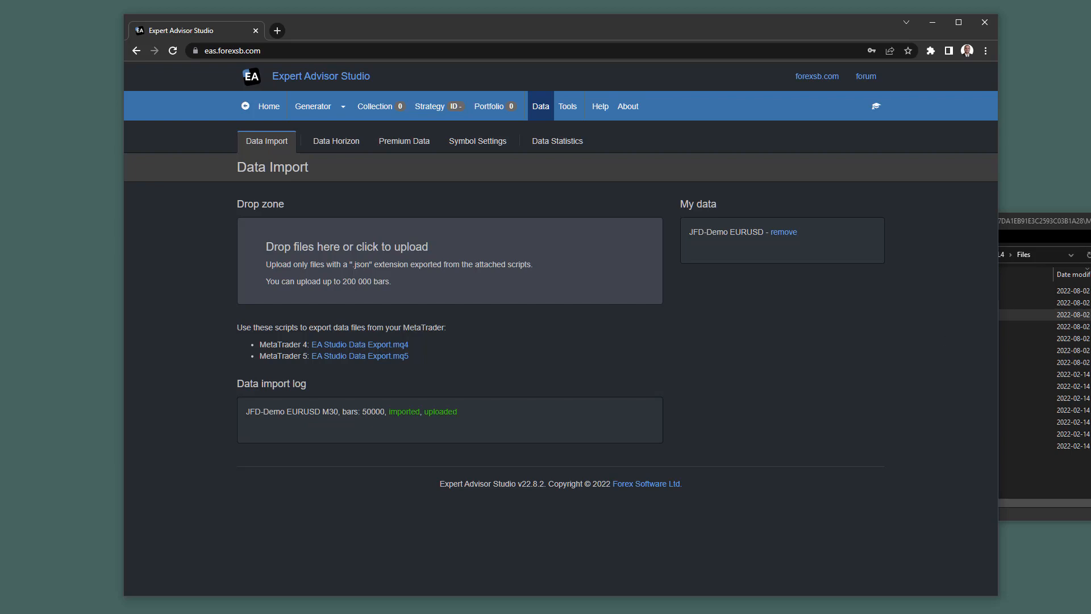
{"action": "left_click_drag", "start_coordinate": [1080, 220], "coordinate": [647, 194]}
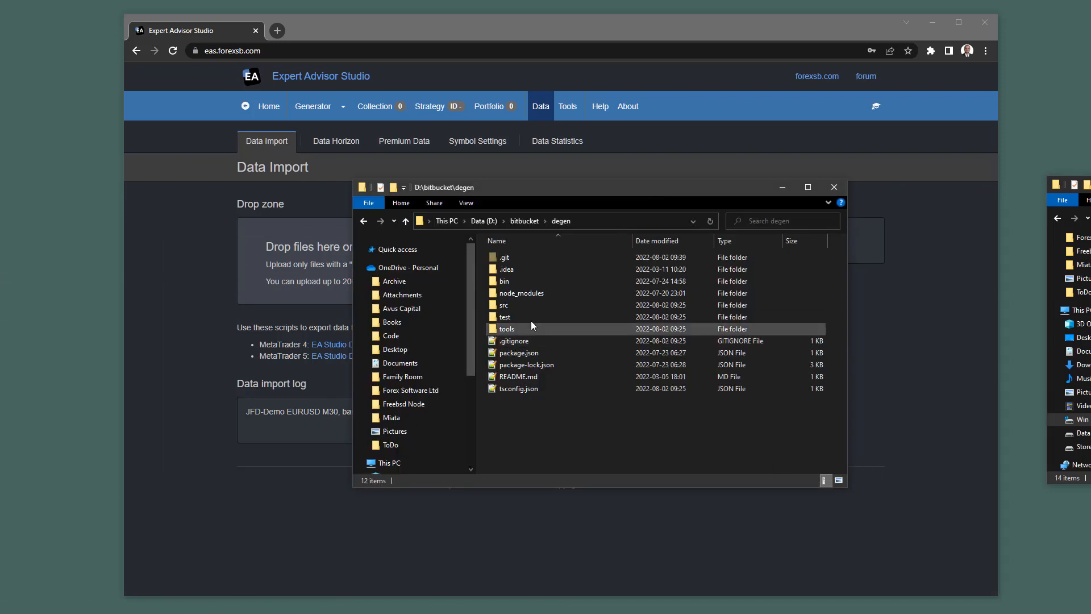
Navigate File Explorer to D:\bitbucket\degen through the address bar.
{"action": "left_click", "coordinate": [585, 218]}
{"action": "left_click", "coordinate": [560, 220]}
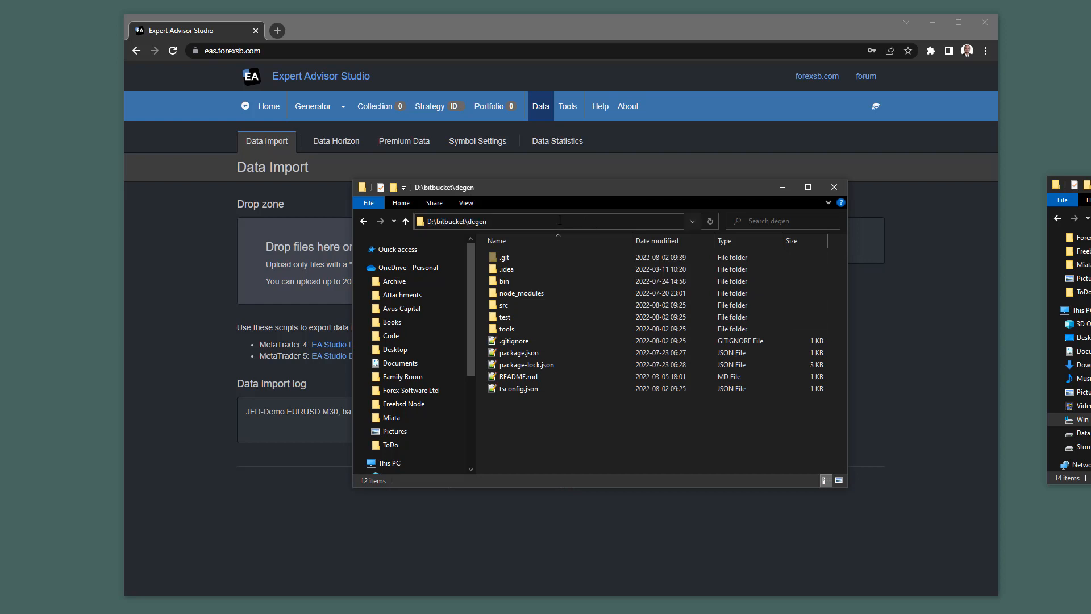
{"action": "left_click", "coordinate": [515, 223]}
{"action": "left_click", "coordinate": [552, 429]}
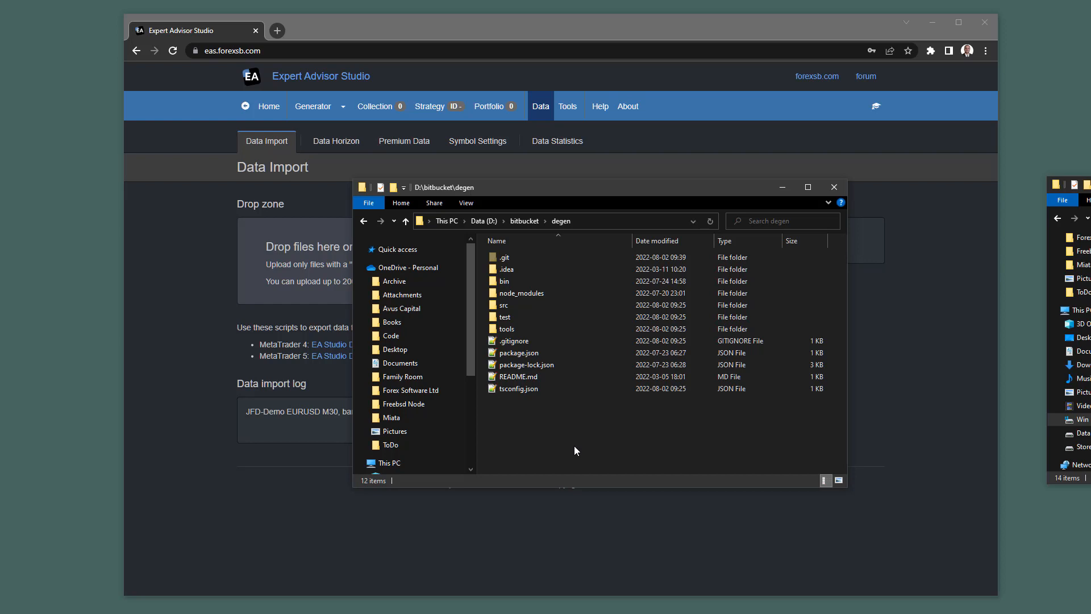
Open test\data in the degen folder and copy EURUSD30.json into it.
{"action": "left_click", "coordinate": [492, 320]}
{"action": "double_click", "coordinate": [492, 319]}
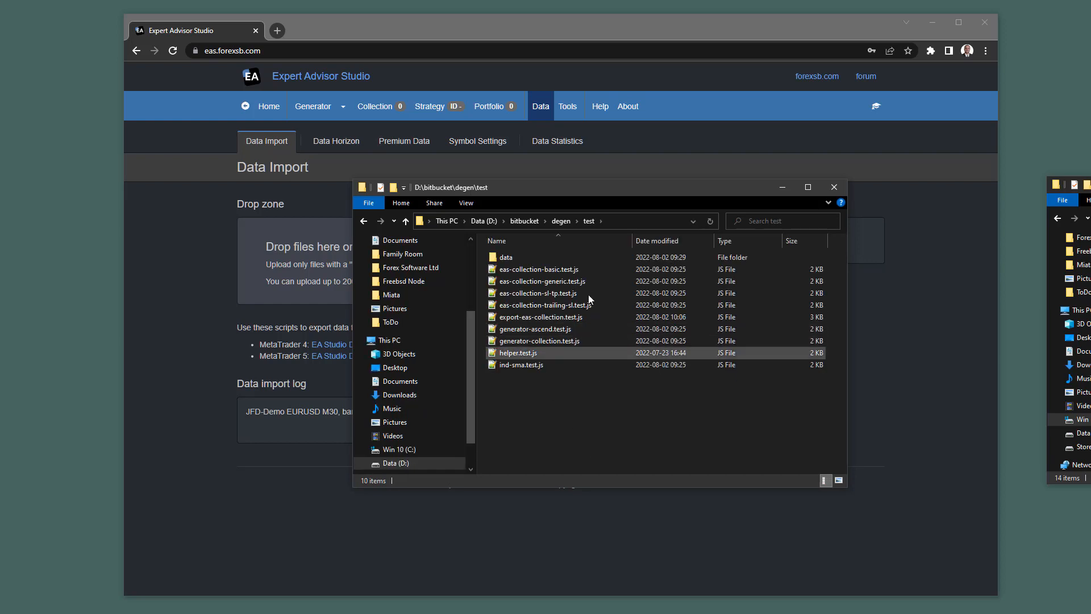
{"action": "double_click", "coordinate": [492, 261]}
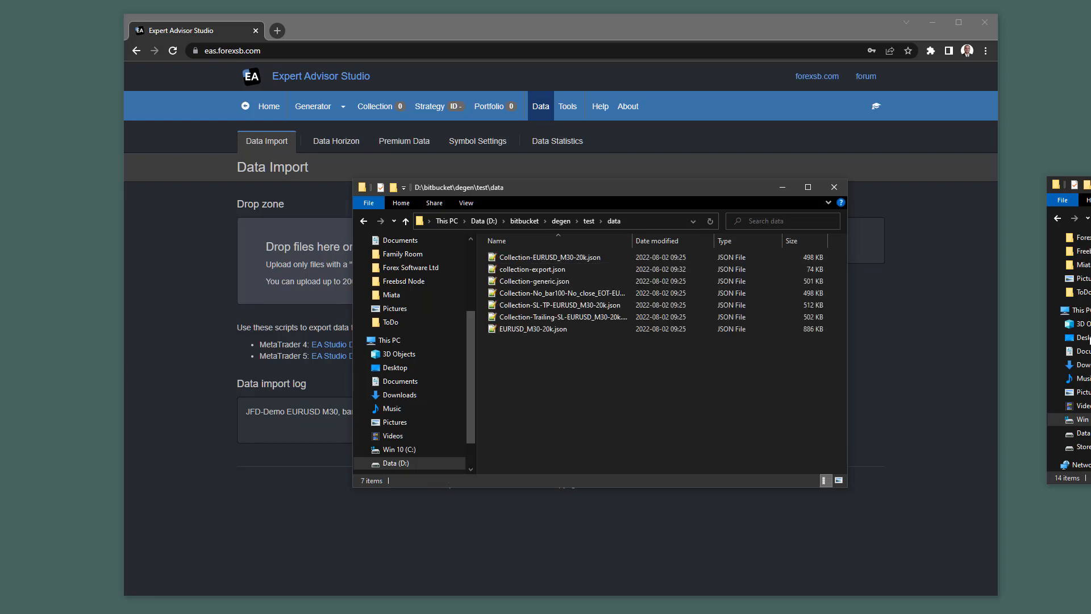
{"action": "left_click_drag", "start_coordinate": [1090, 392], "coordinate": [624, 431]}
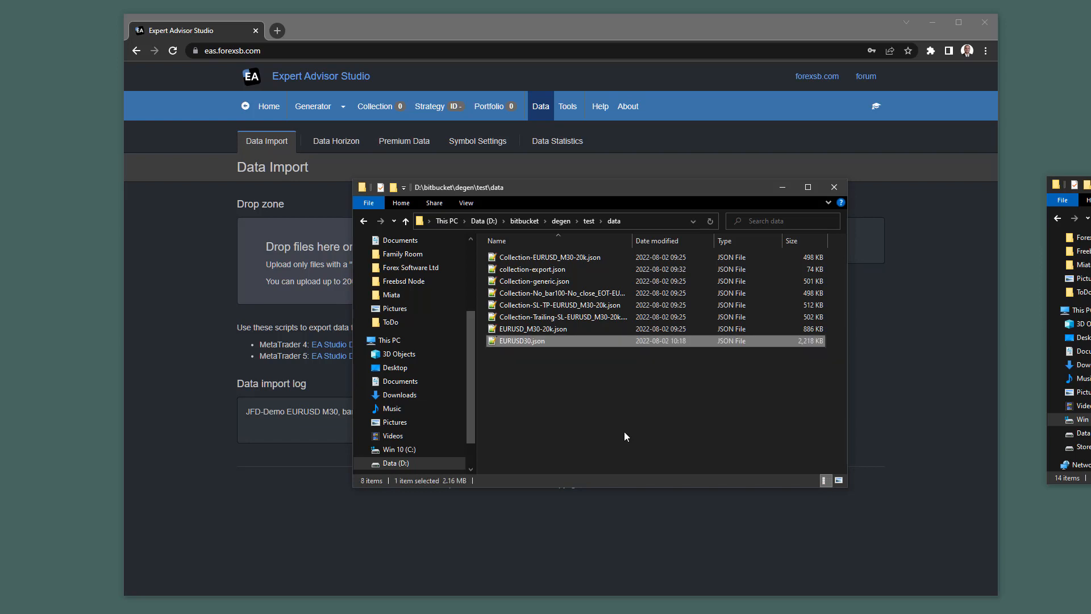
Leave EURUSD30.json's name unchanged and go back up to the test folder.
{"action": "right_click", "coordinate": [527, 342]}
{"action": "left_click", "coordinate": [560, 522]}
{"action": "key", "text": "ctrl+c"}
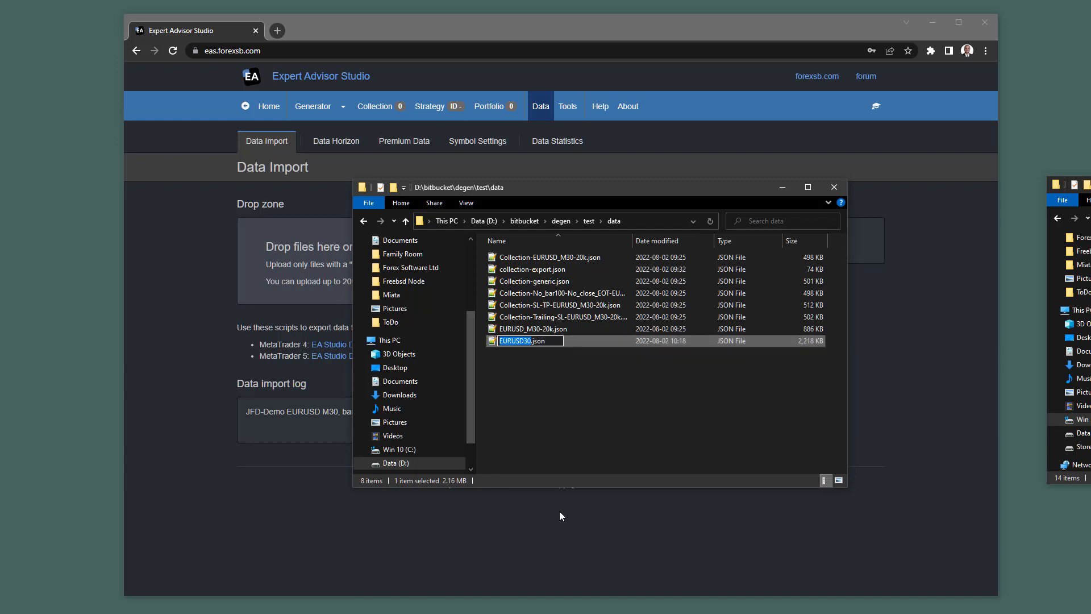
{"action": "key", "text": "Return"}
{"action": "left_click", "coordinate": [540, 403]}
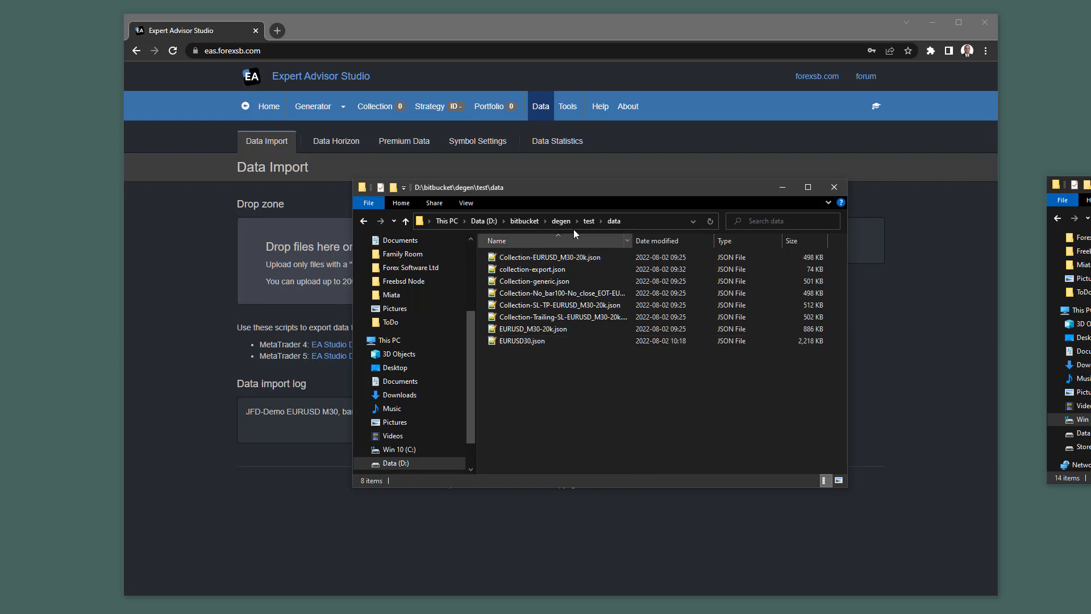
{"action": "left_click", "coordinate": [584, 219]}
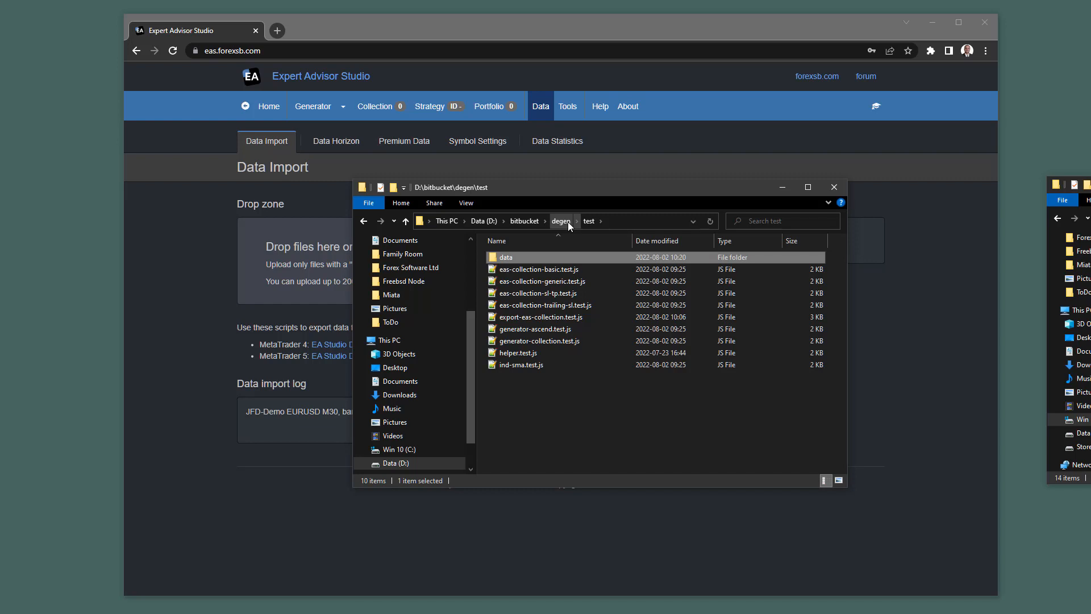
Open export-eas-collection.test.js in Notepad++ and replace EURUSD_M30-20k with EURUSD30 in the data path.
{"action": "double_click", "coordinate": [517, 318]}
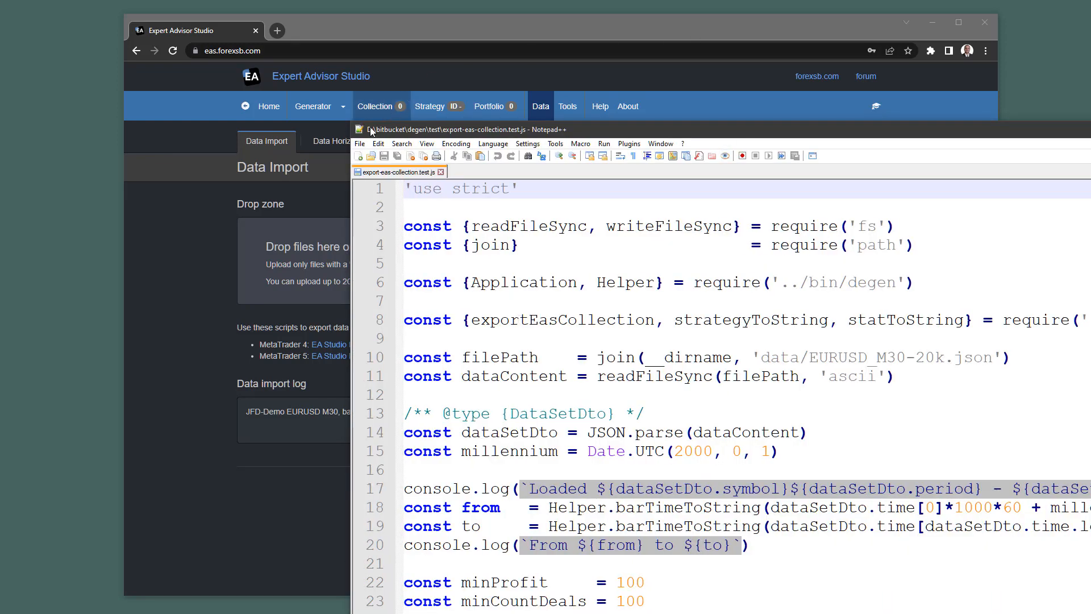
{"action": "left_click_drag", "start_coordinate": [350, 124], "coordinate": [509, 291]}
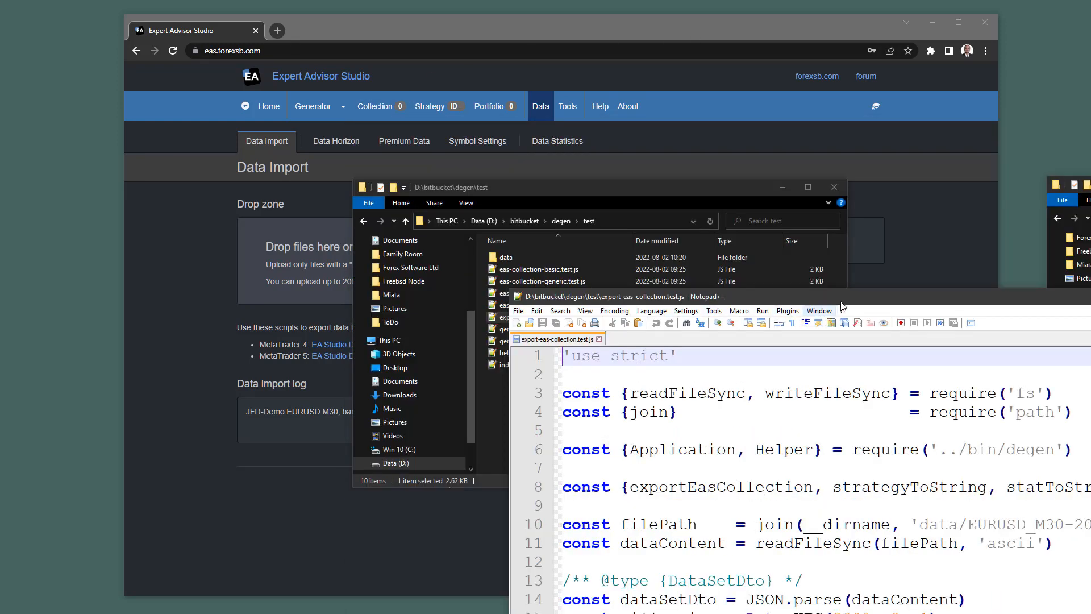
{"action": "left_click_drag", "start_coordinate": [846, 296], "coordinate": [537, 44]}
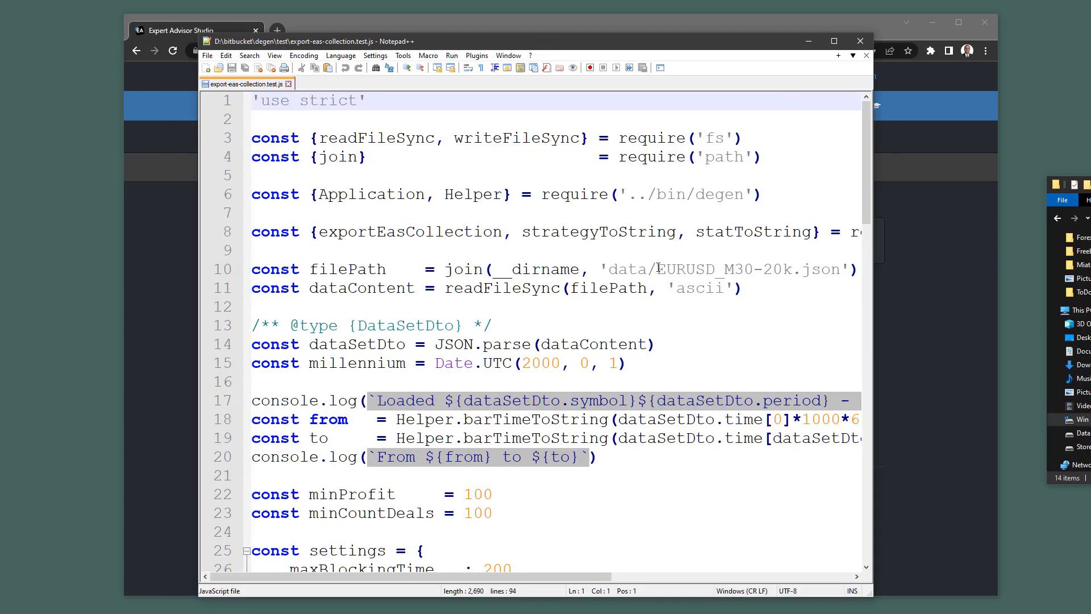
{"action": "left_click_drag", "start_coordinate": [657, 268], "coordinate": [791, 268]}
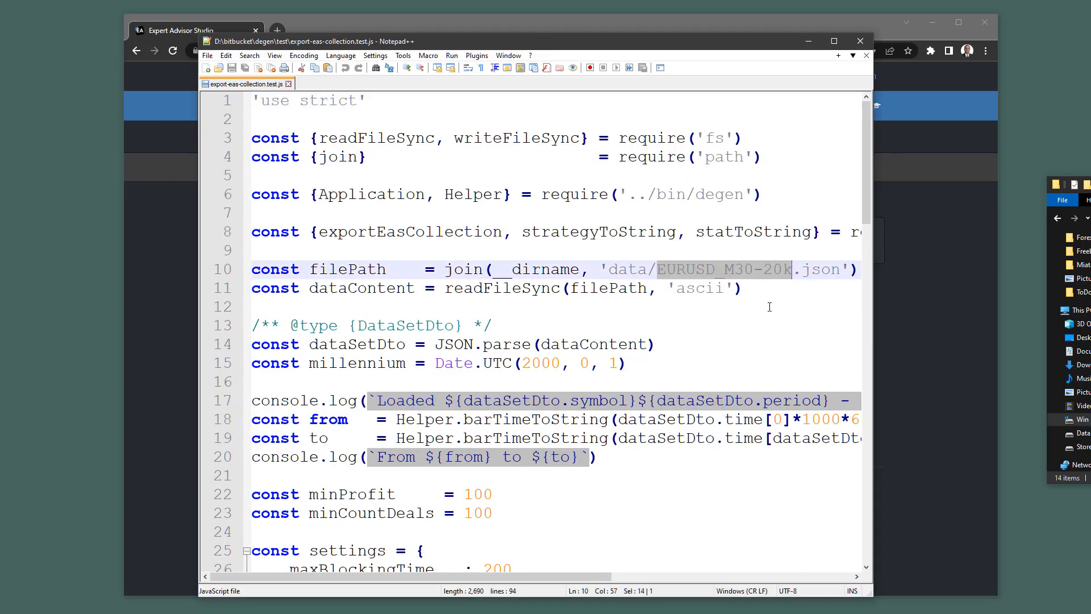
{"action": "key", "text": "ctrl+v"}
Check the ascii encoding on line 11 and save the edited script.
{"action": "left_click", "coordinate": [768, 310]}
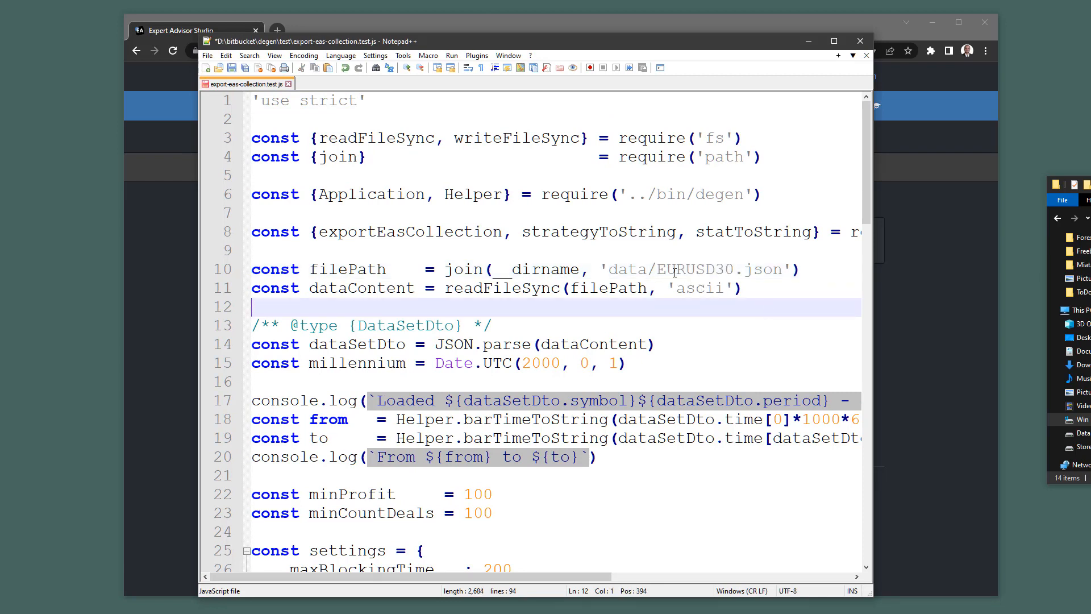
{"action": "left_click_drag", "start_coordinate": [674, 287], "coordinate": [720, 288]}
{"action": "left_click", "coordinate": [722, 308]}
{"action": "double_click", "coordinate": [689, 290]}
{"action": "left_click", "coordinate": [707, 315]}
{"action": "left_click", "coordinate": [237, 70]}
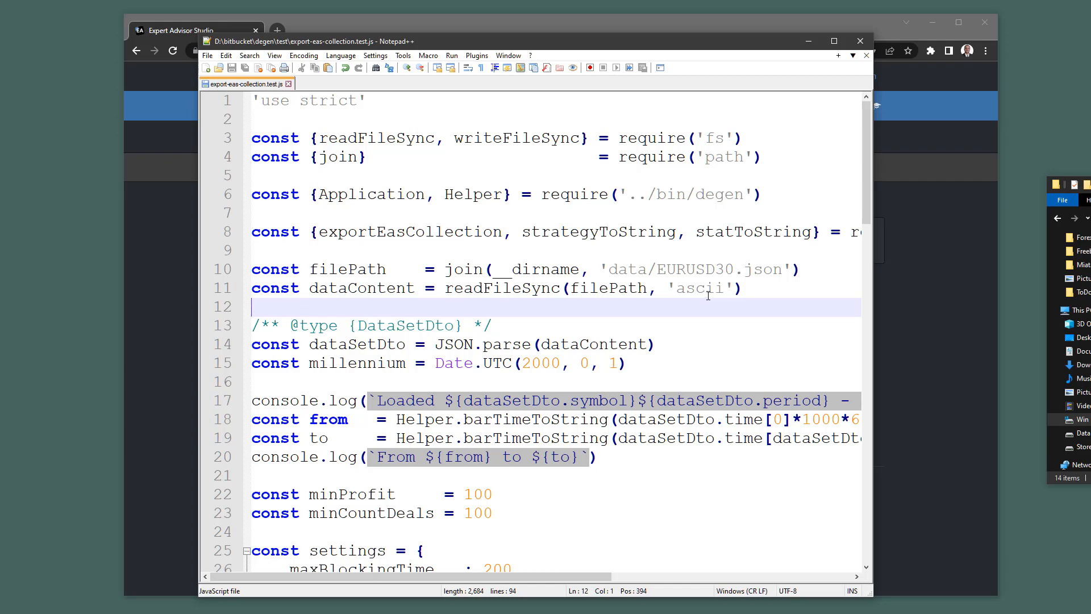
{"action": "left_click", "coordinate": [971, 255]}
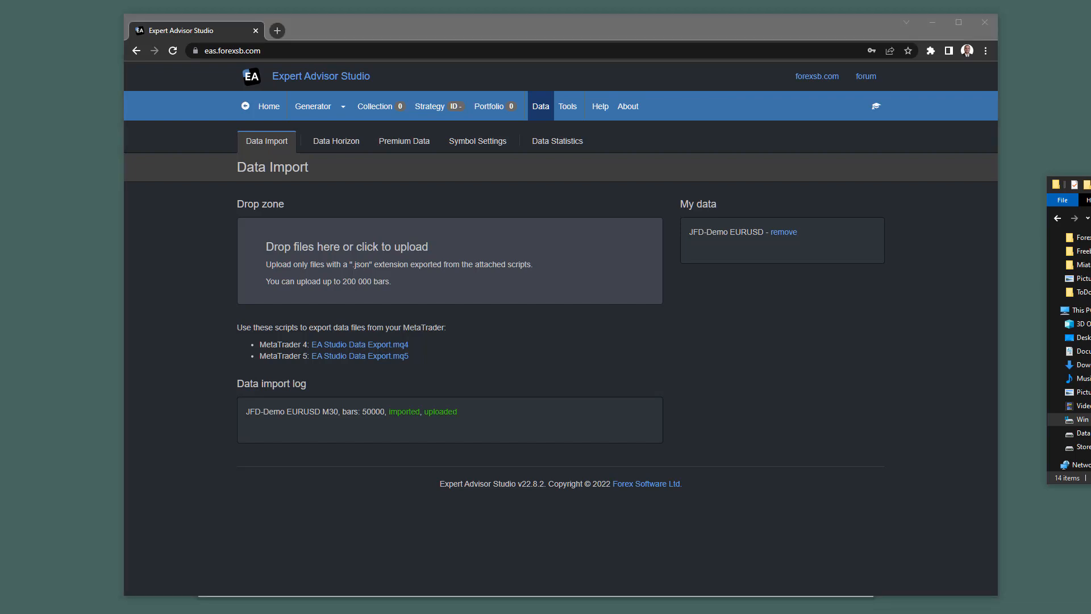
Open Git Bash from Explorer, enlarge its window, and cd into test.
{"action": "right_click", "coordinate": [595, 424]}
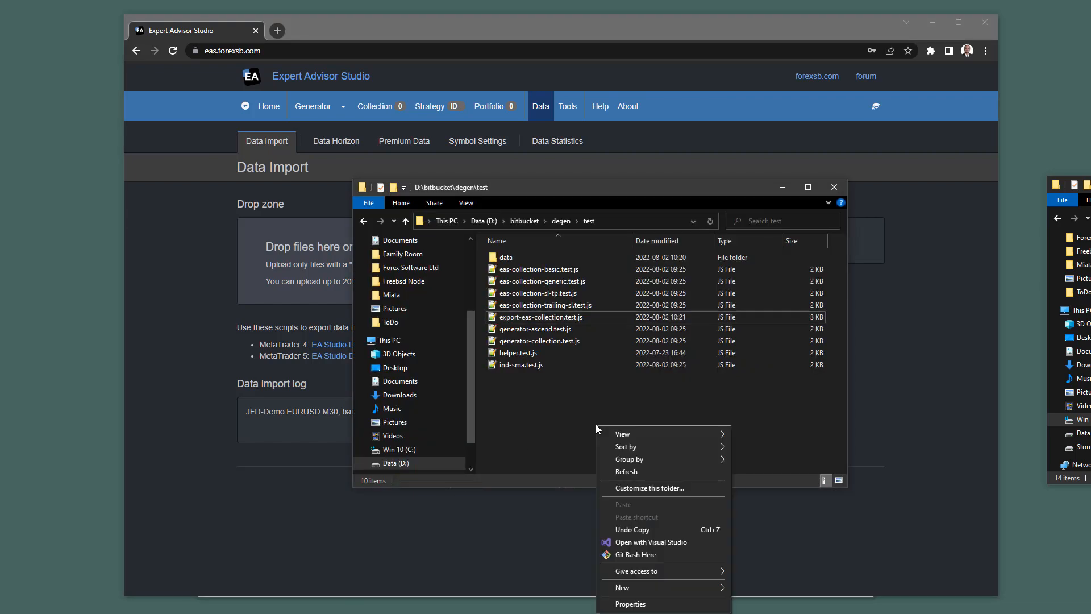
{"action": "left_click", "coordinate": [653, 554]}
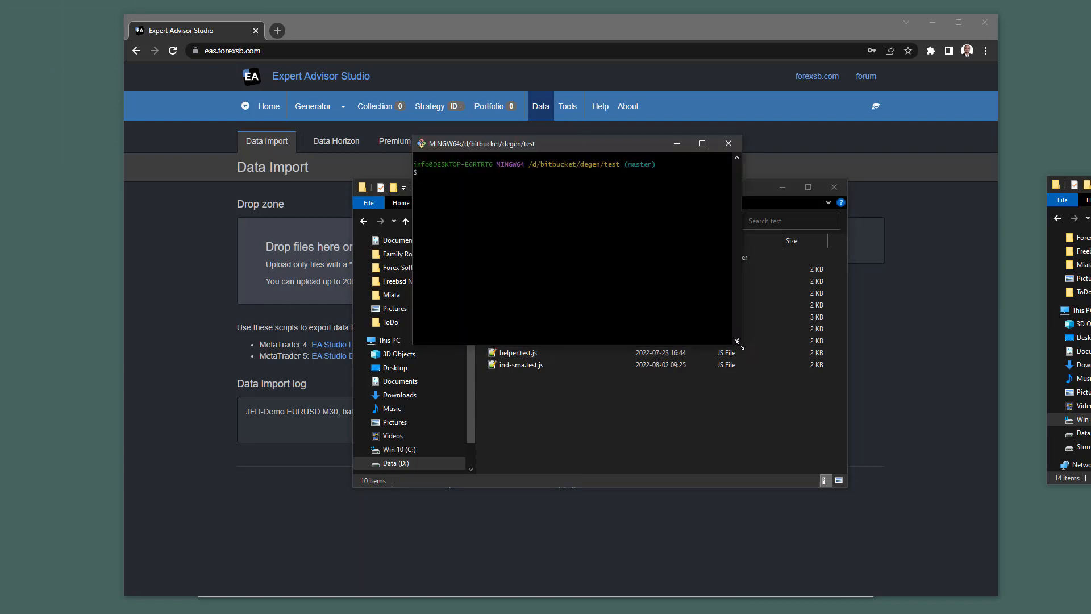
{"action": "left_click_drag", "start_coordinate": [742, 344], "coordinate": [972, 472]}
{"action": "scroll", "coordinate": [662, 227], "scroll_direction": "up", "scroll_amount": 12}
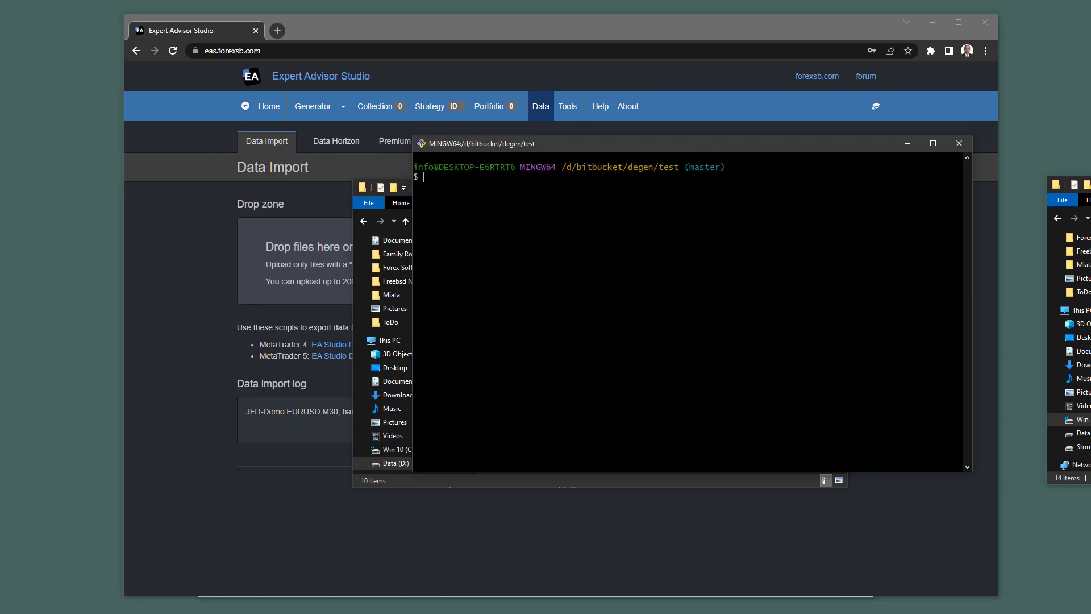
{"action": "left_click_drag", "start_coordinate": [658, 144], "coordinate": [576, 131]}
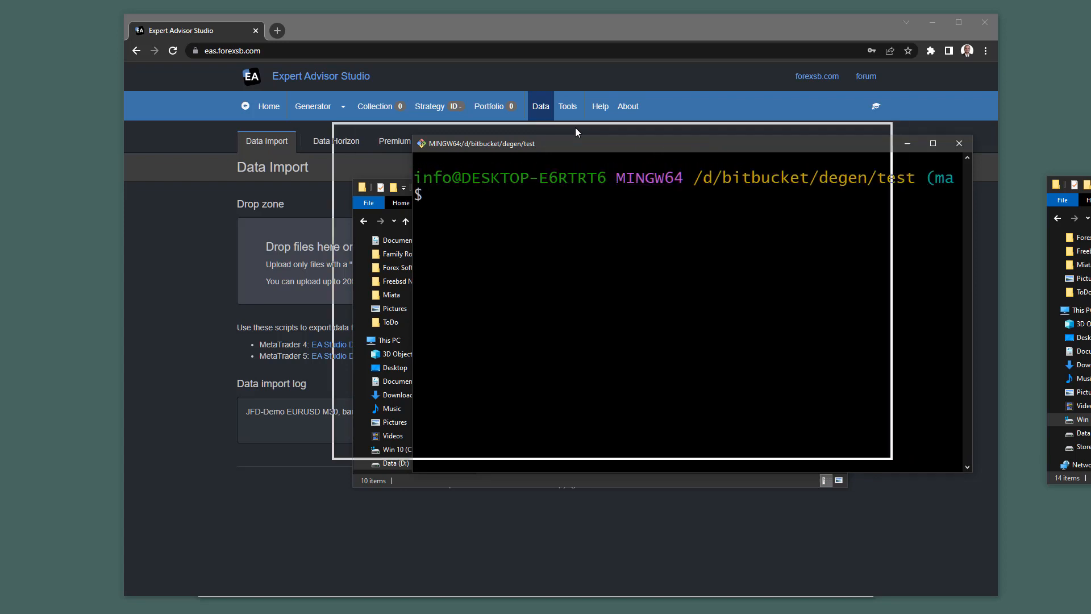
{"action": "type", "text": "cd "}
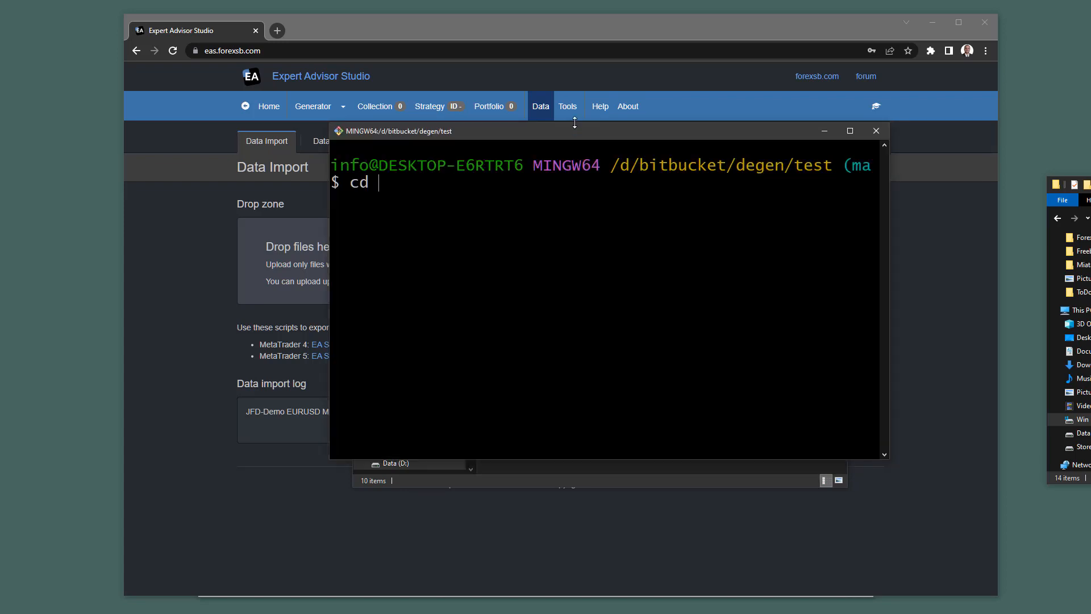
{"action": "type", "text": "test"}
{"action": "key", "text": "Return"}
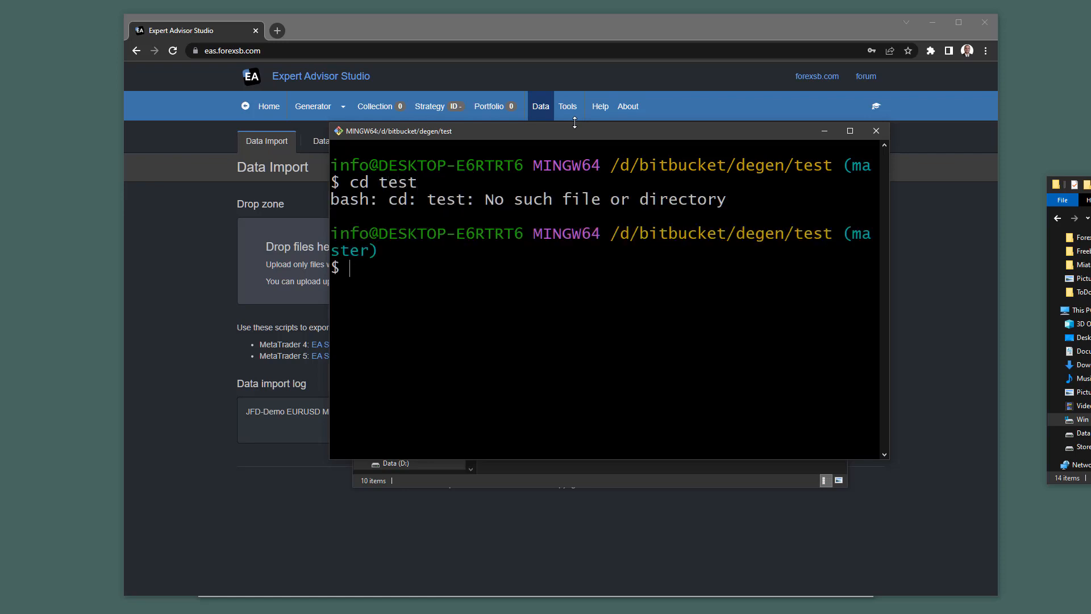
List the test files and run node export-eas-collection.test.js, ascending 3 strategies from 50000 bars.
{"action": "type", "text": "ls"}
{"action": "key", "text": "Return"}
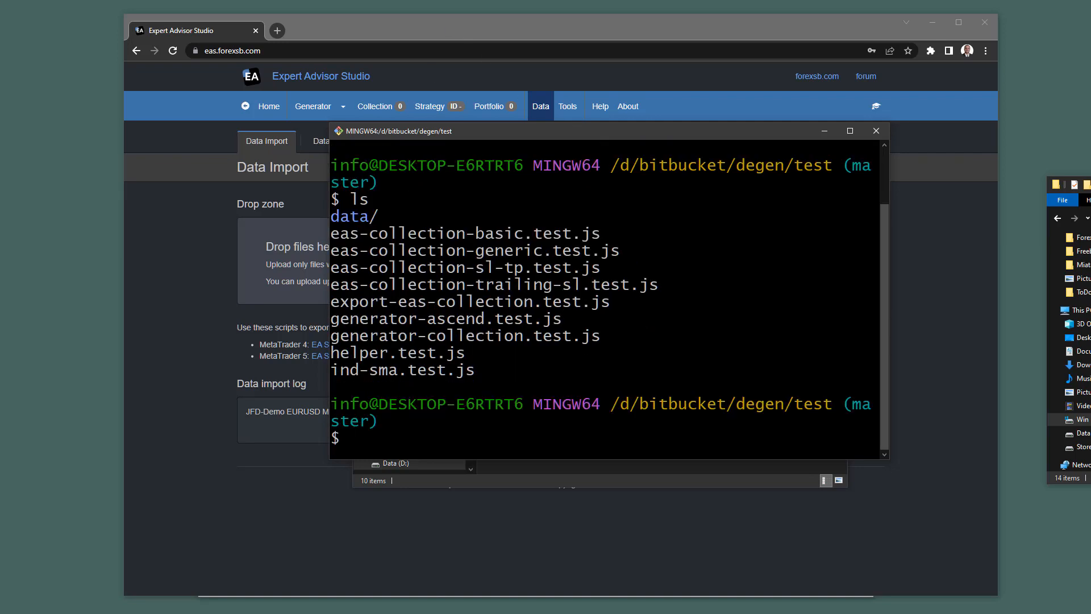
{"action": "key", "text": "ctrl+minus"}
{"action": "key", "text": "ctrl+minus"}
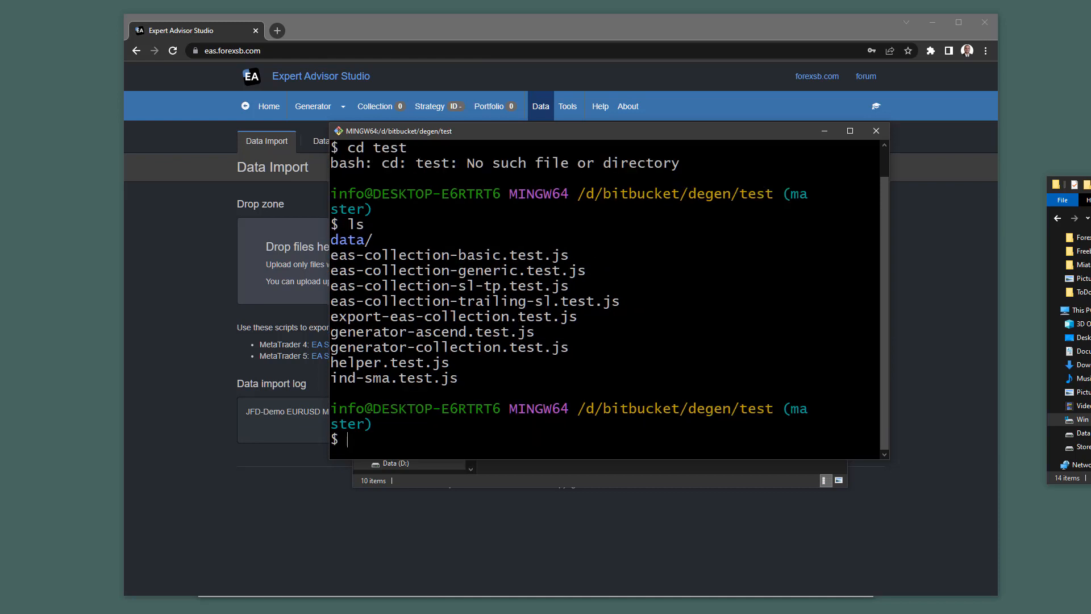
{"action": "type", "text": "node"}
{"action": "left_click_drag", "start_coordinate": [331, 316], "coordinate": [572, 317]}
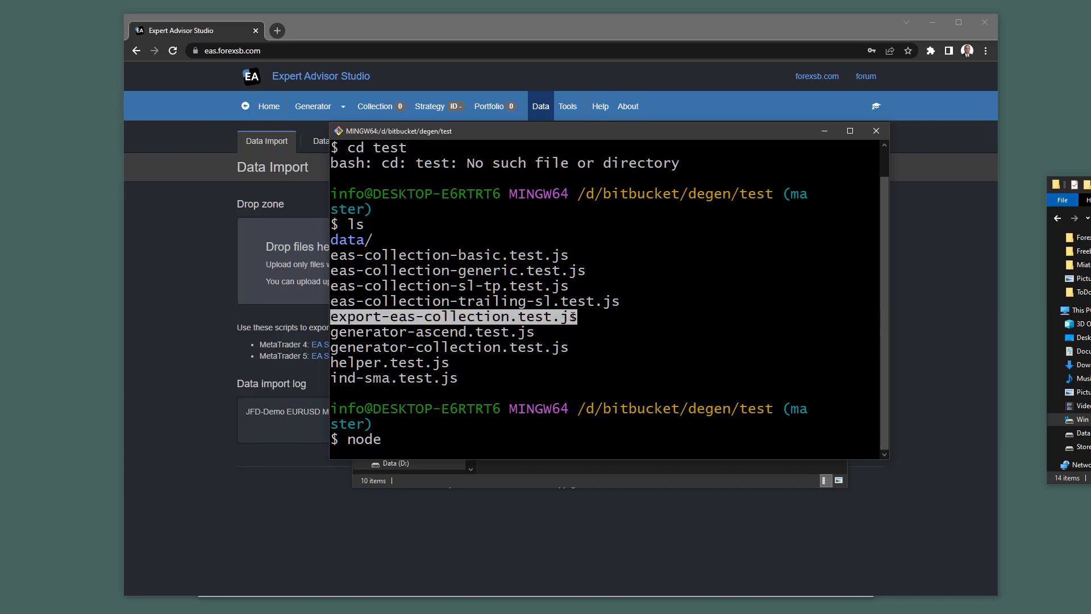
{"action": "type", "text": "export-eas-collection.test.js"}
{"action": "key", "text": "Return"}
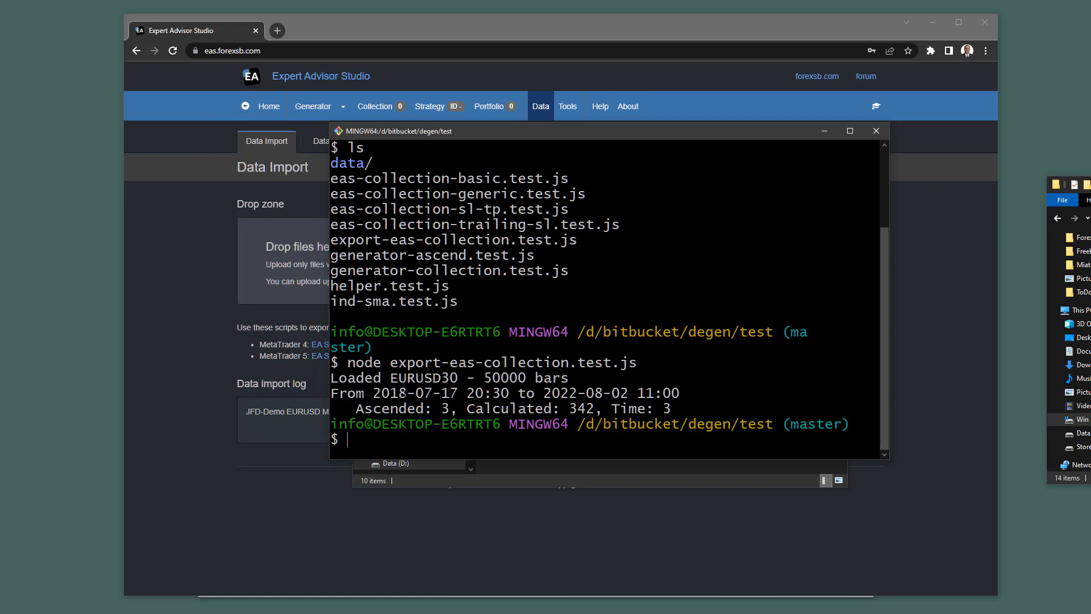
{"action": "left_click_drag", "start_coordinate": [633, 134], "coordinate": [799, 157]}
{"action": "left_click", "coordinate": [203, 246]}
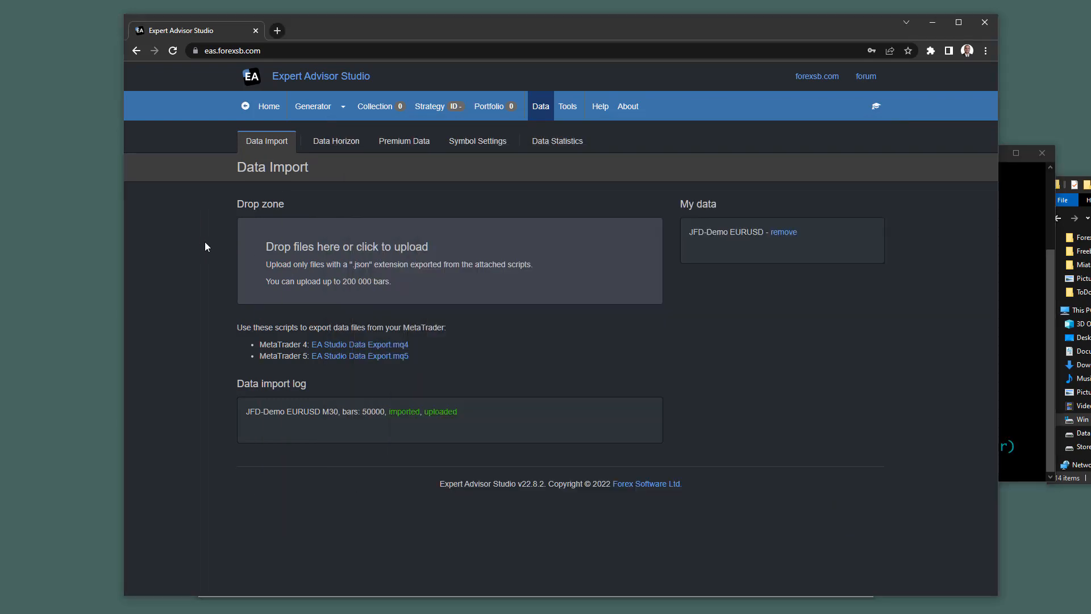
{"action": "left_click", "coordinate": [317, 107]}
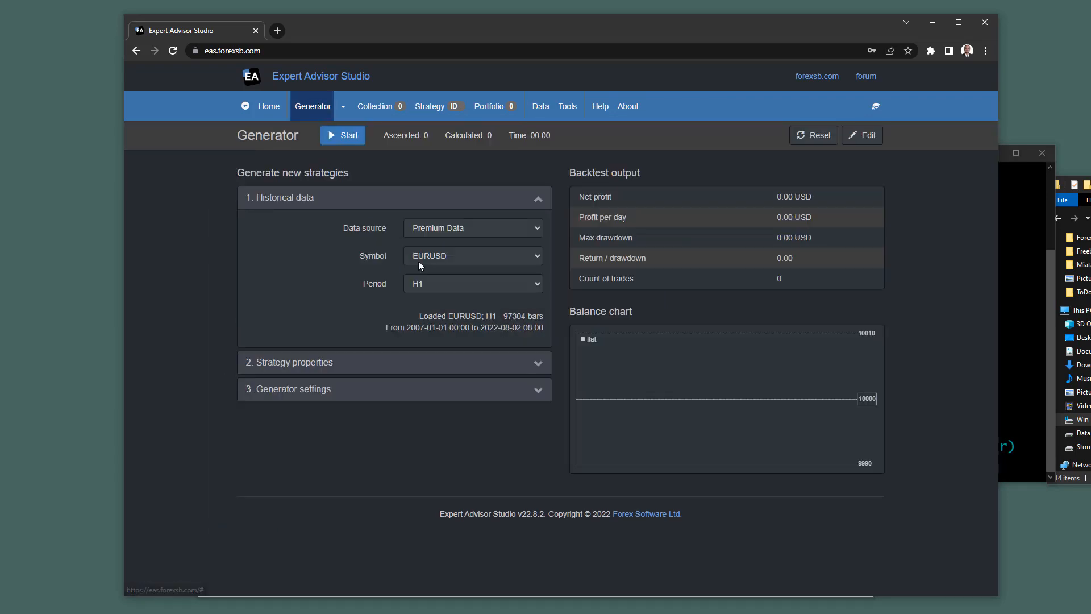
{"action": "left_click", "coordinate": [471, 228]}
{"action": "left_click", "coordinate": [461, 261]}
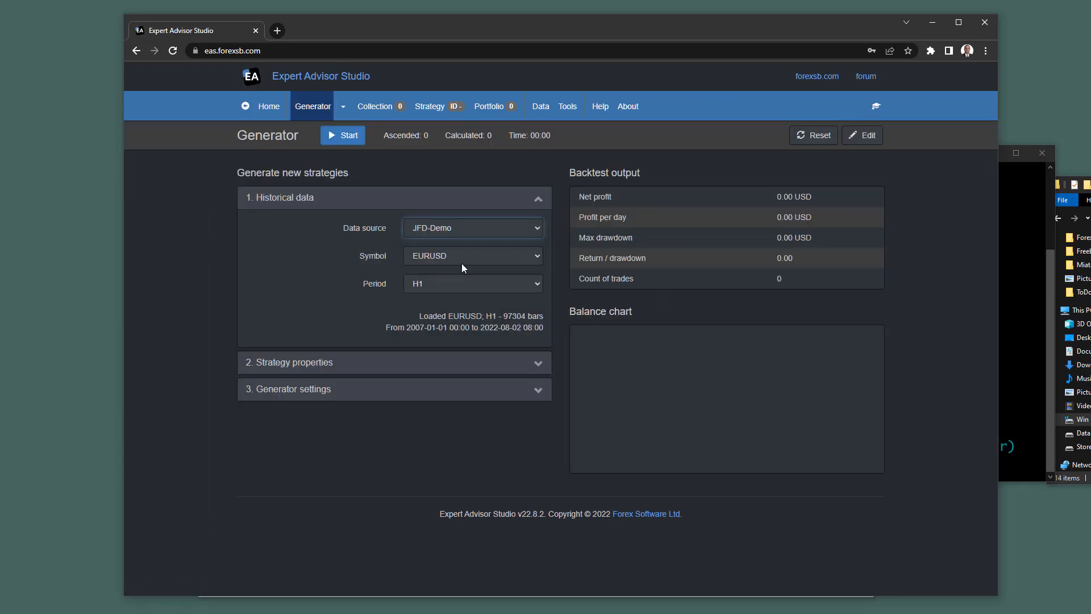
{"action": "left_click", "coordinate": [432, 284]}
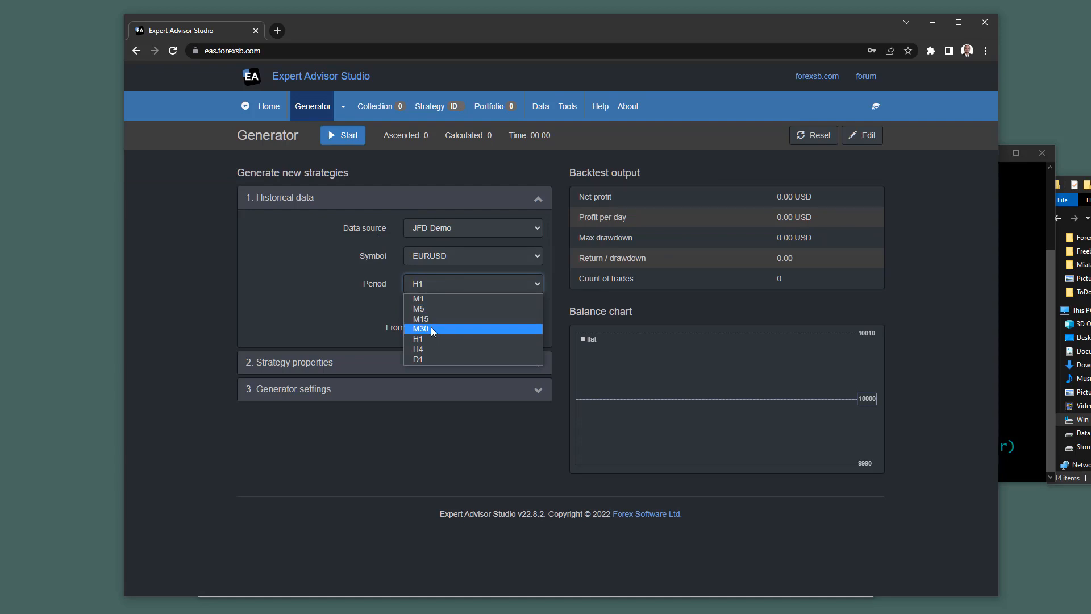
{"action": "left_click", "coordinate": [436, 329]}
{"action": "key", "text": "alt+Tab"}
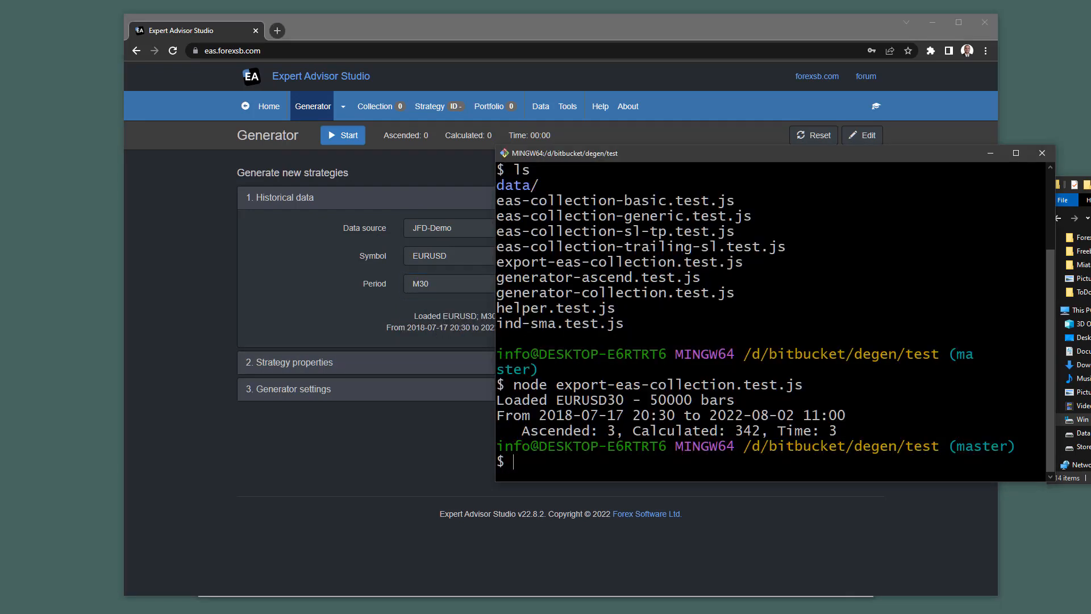
{"action": "left_click_drag", "start_coordinate": [784, 151], "coordinate": [849, 156]}
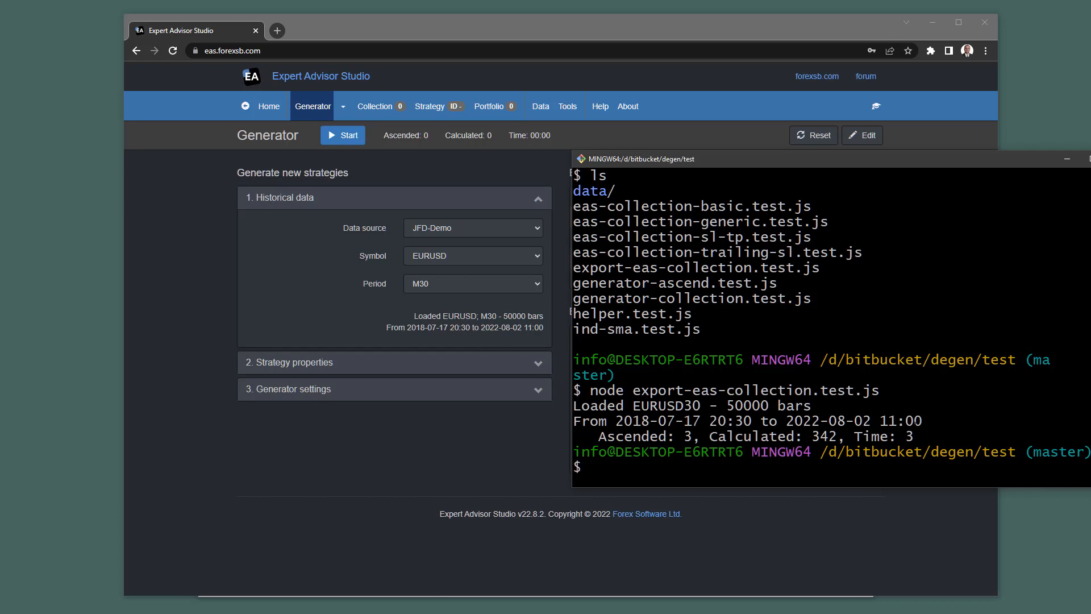
{"action": "left_click_drag", "start_coordinate": [762, 164], "coordinate": [767, 163]}
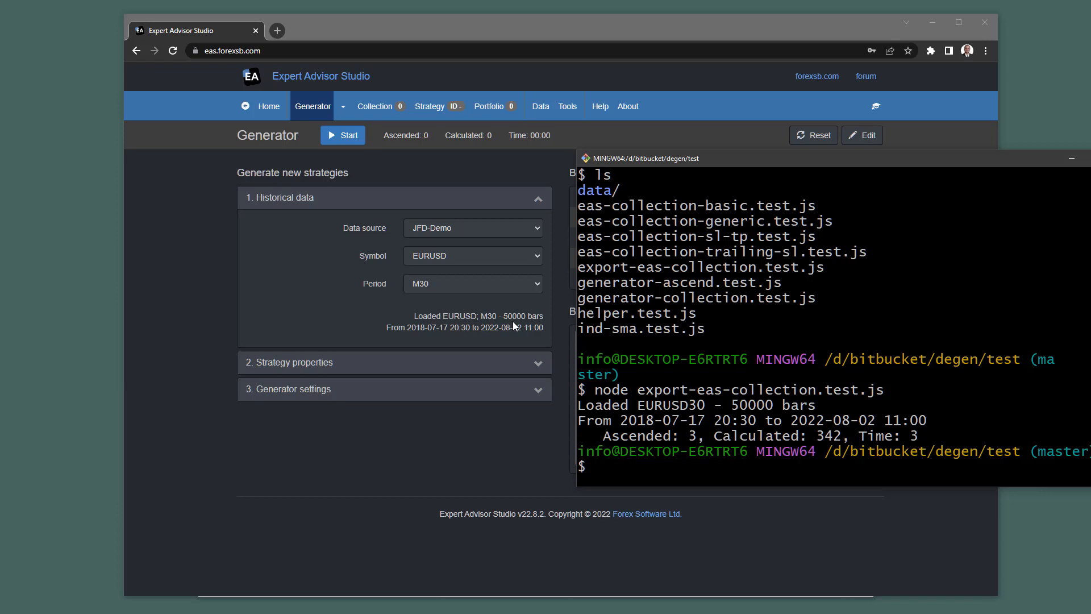
In Tools > Available Indicators, toggle off all entry-rule and exit-rule indicators.
{"action": "left_click", "coordinate": [562, 110]}
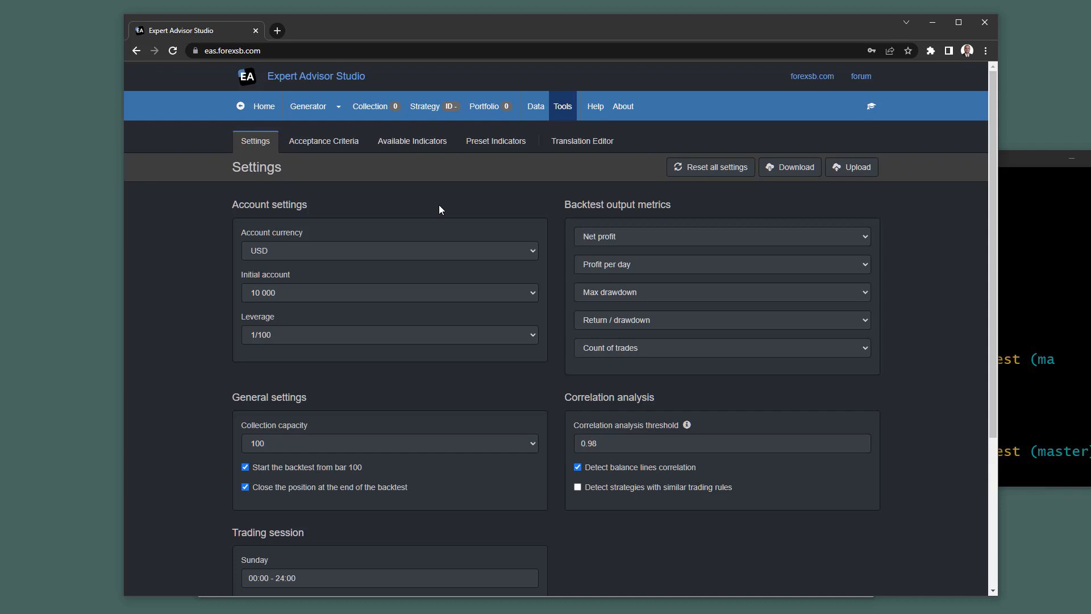
{"action": "left_click", "coordinate": [493, 145]}
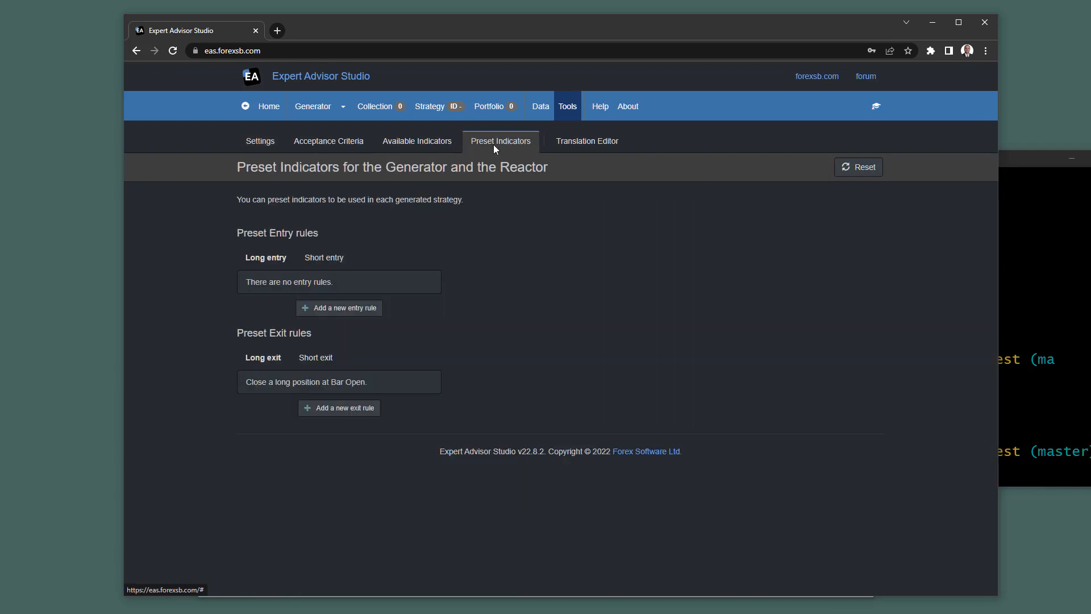
{"action": "left_click", "coordinate": [392, 142]}
{"action": "scroll", "coordinate": [608, 290], "scroll_direction": "down", "scroll_amount": 2}
{"action": "left_click", "coordinate": [525, 150]}
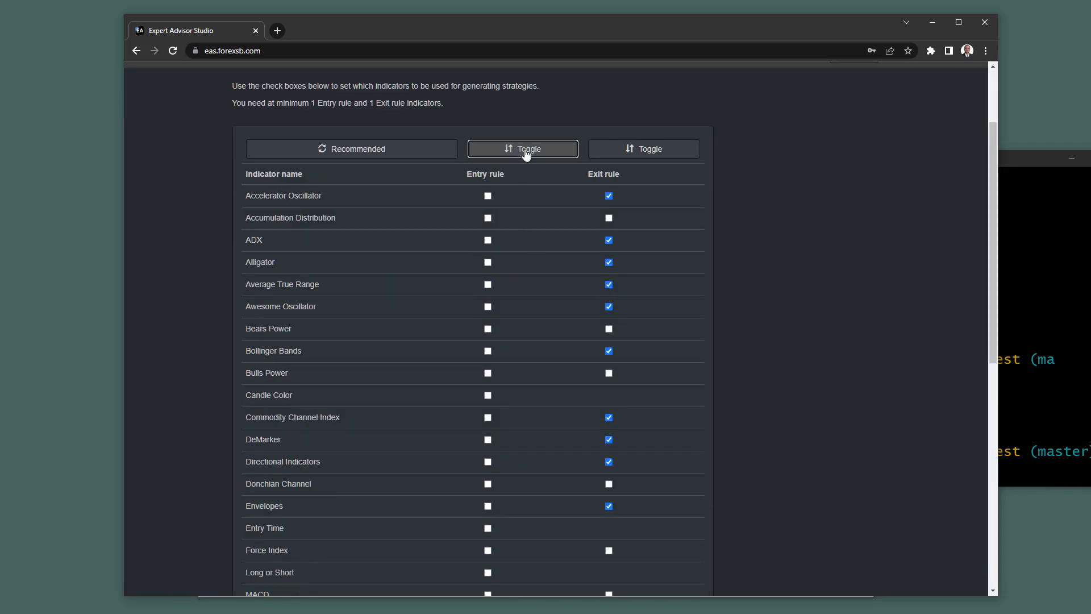
{"action": "left_click", "coordinate": [631, 151]}
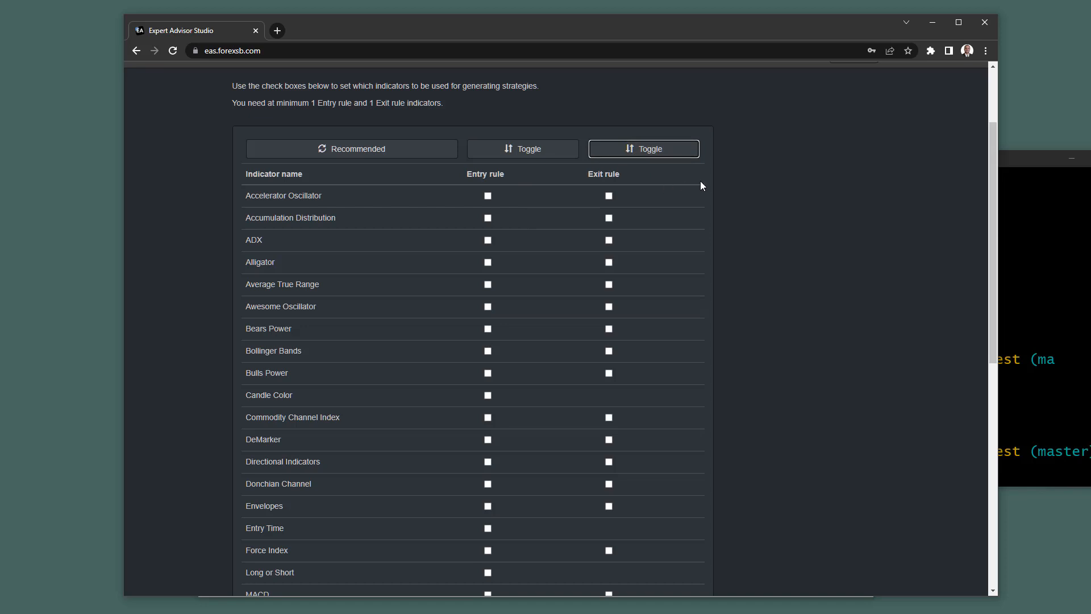
{"action": "left_click_drag", "start_coordinate": [475, 29], "coordinate": [358, 16]}
{"action": "left_click_drag", "start_coordinate": [882, 188], "coordinate": [730, 192]}
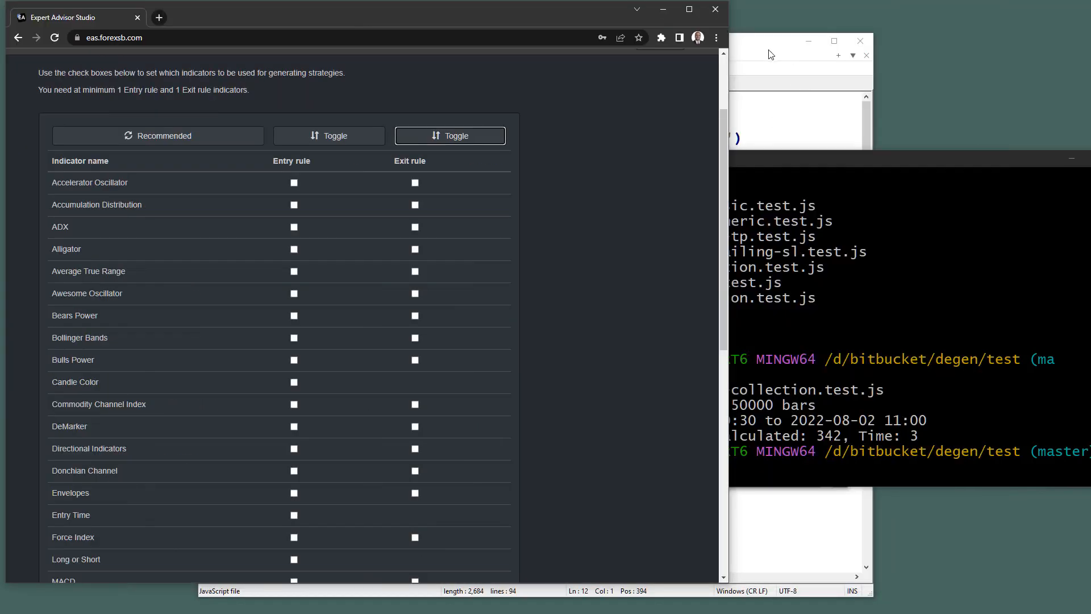
Move Notepad++ aside and browse to degen\src\indicator in its Open dialog.
{"action": "left_click_drag", "start_coordinate": [760, 44], "coordinate": [939, 26]}
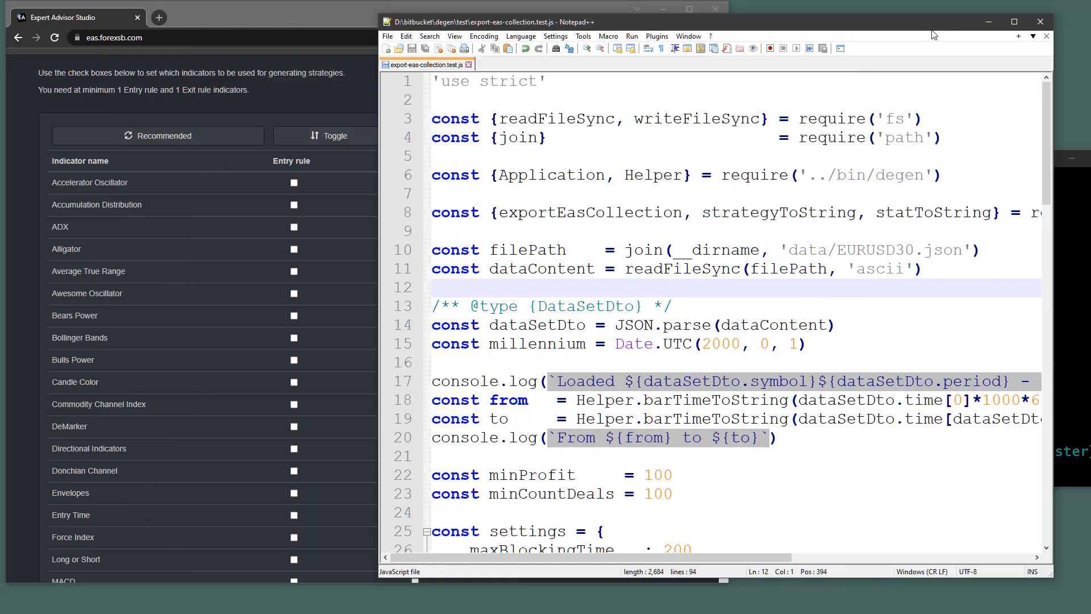
{"action": "left_click", "coordinate": [400, 49]}
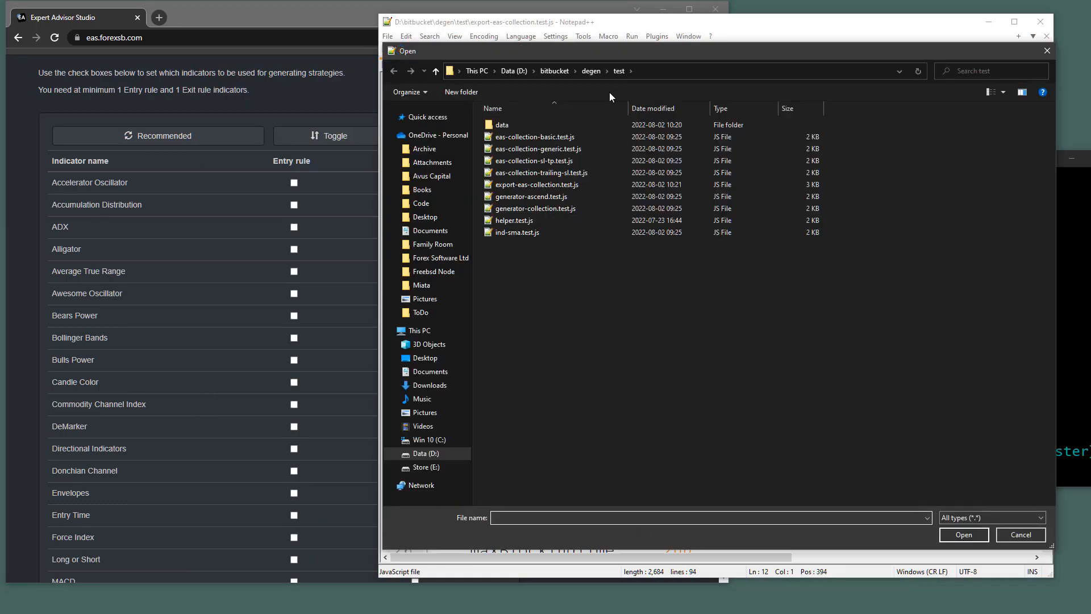
{"action": "left_click", "coordinate": [591, 71]}
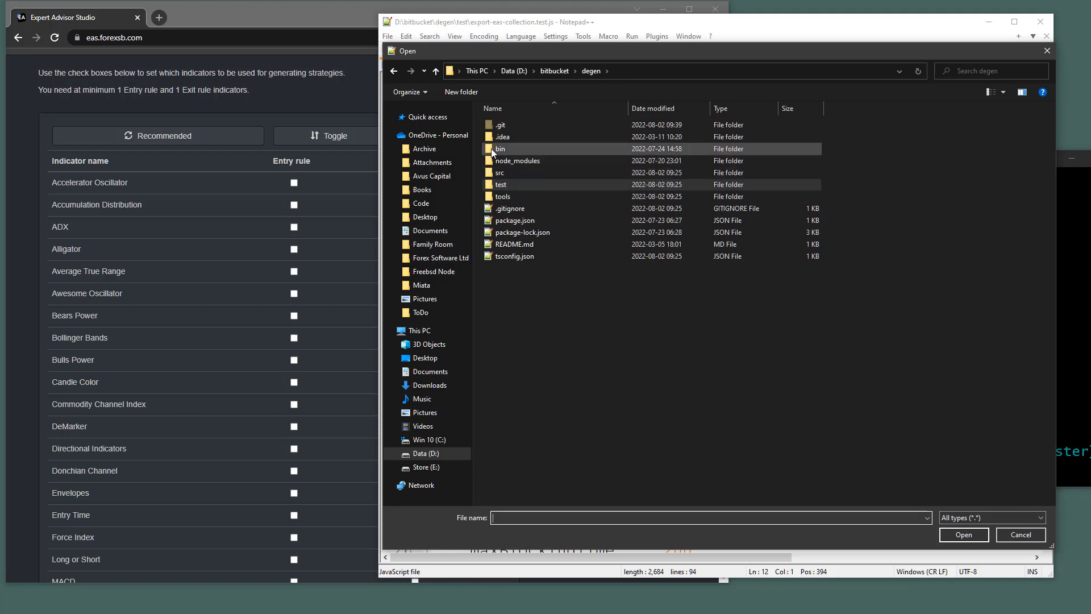
{"action": "left_click", "coordinate": [486, 175]}
{"action": "double_click", "coordinate": [487, 174]}
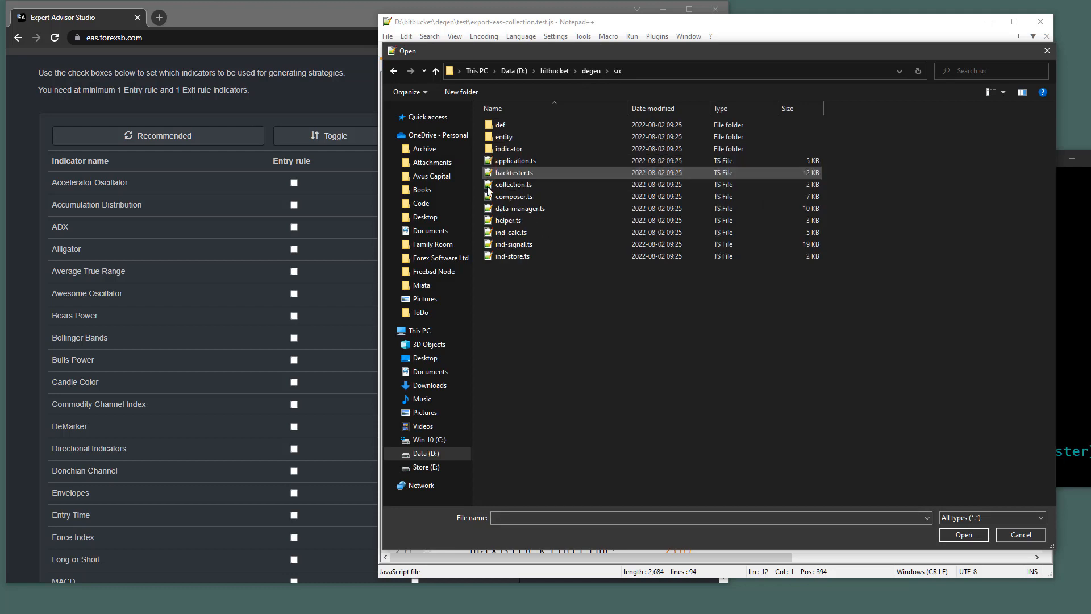
{"action": "double_click", "coordinate": [486, 149]}
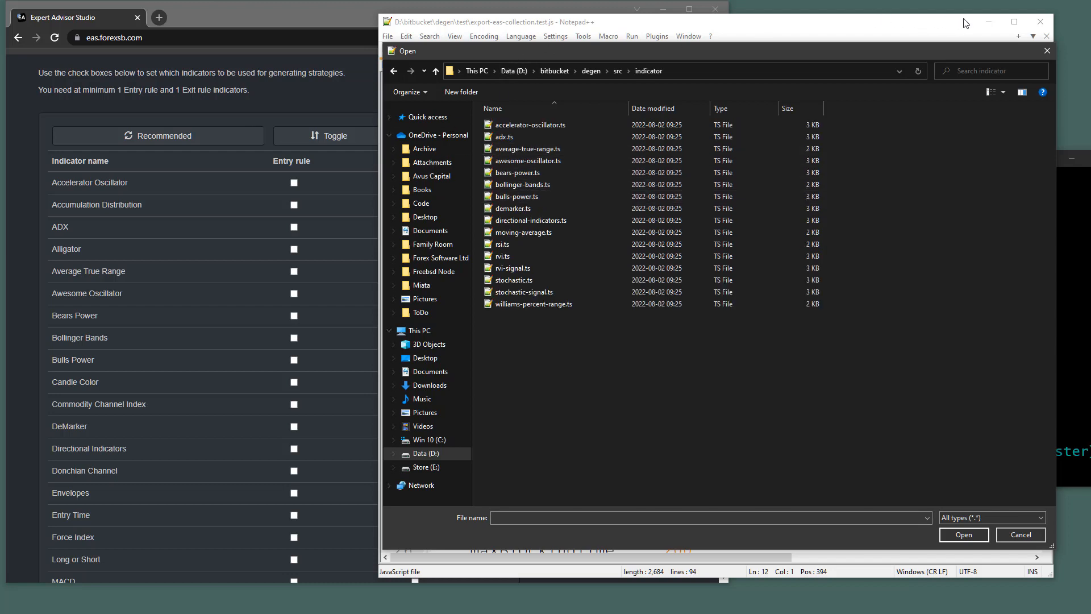
Cancel the Open dialog without opening any file and minimize Notepad++.
{"action": "left_click", "coordinate": [983, 20]}
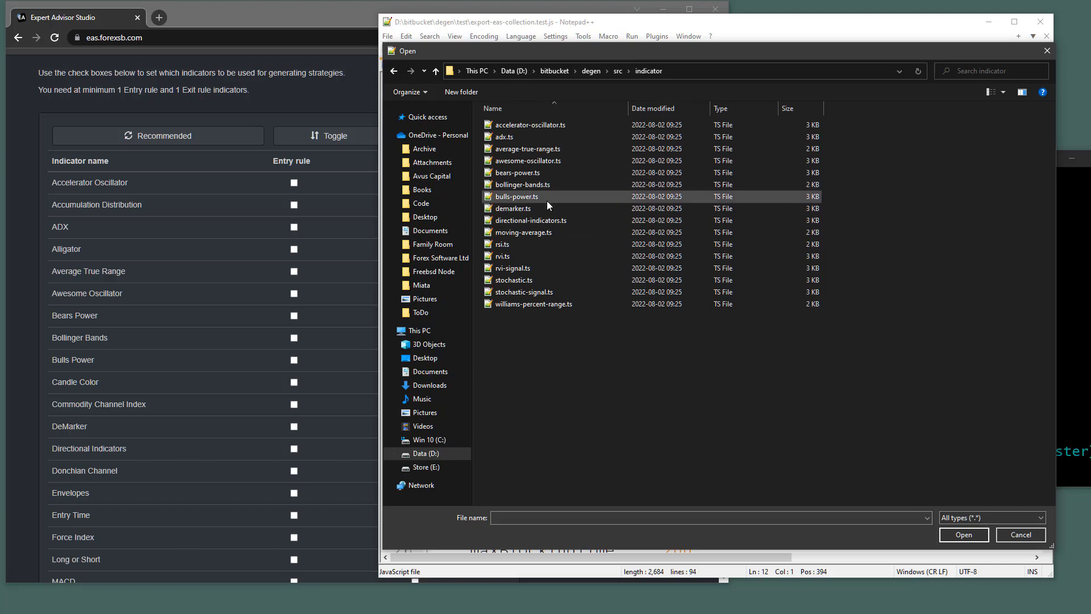
{"action": "left_click", "coordinate": [1016, 531]}
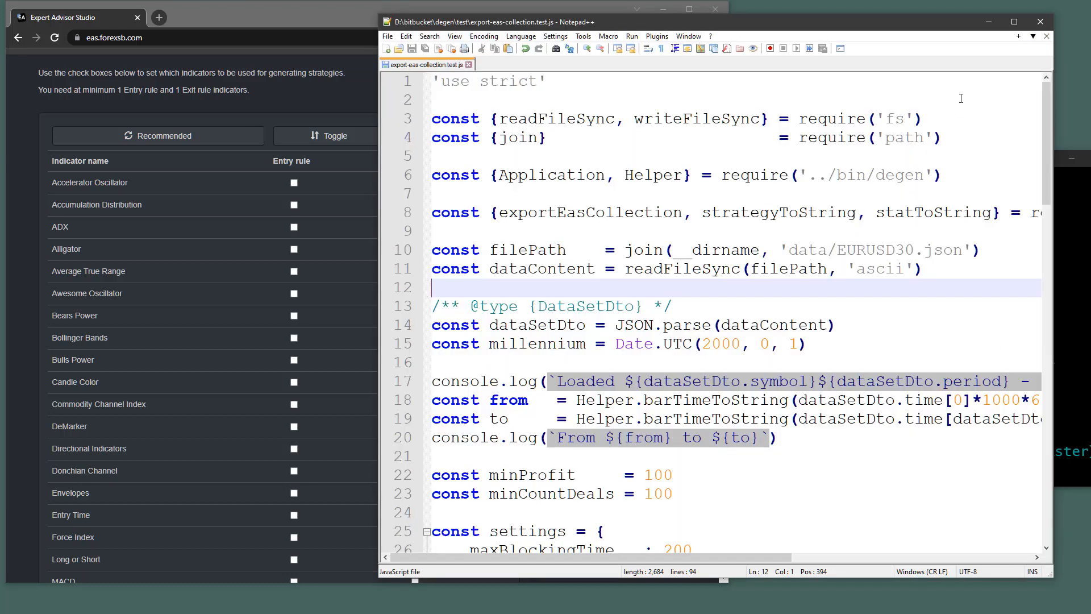
{"action": "left_click", "coordinate": [989, 21]}
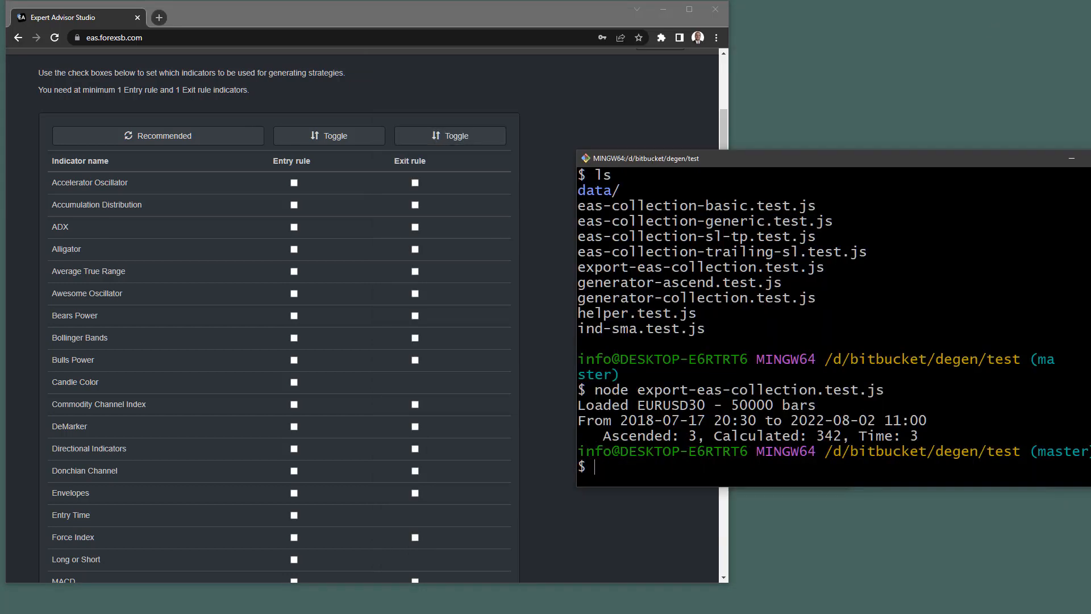
Show degen\src\indicator in File Explorer, placed beside a narrowed browser window.
{"action": "key", "text": "alt+Tab"}
{"action": "left_click", "coordinate": [703, 405]}
{"action": "key", "text": "alt+Tab"}
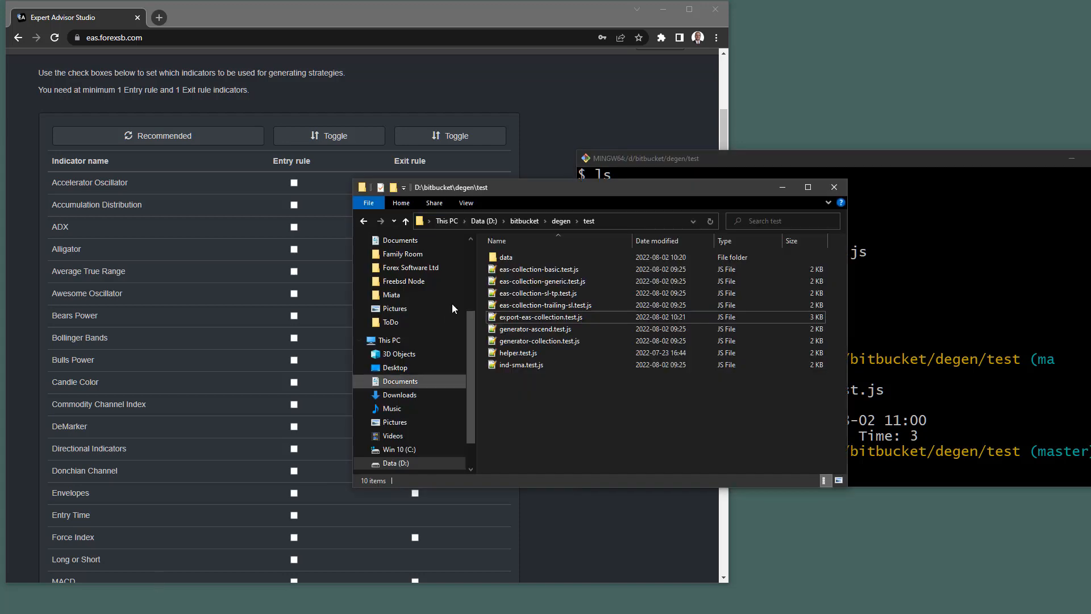
{"action": "left_click", "coordinate": [553, 218]}
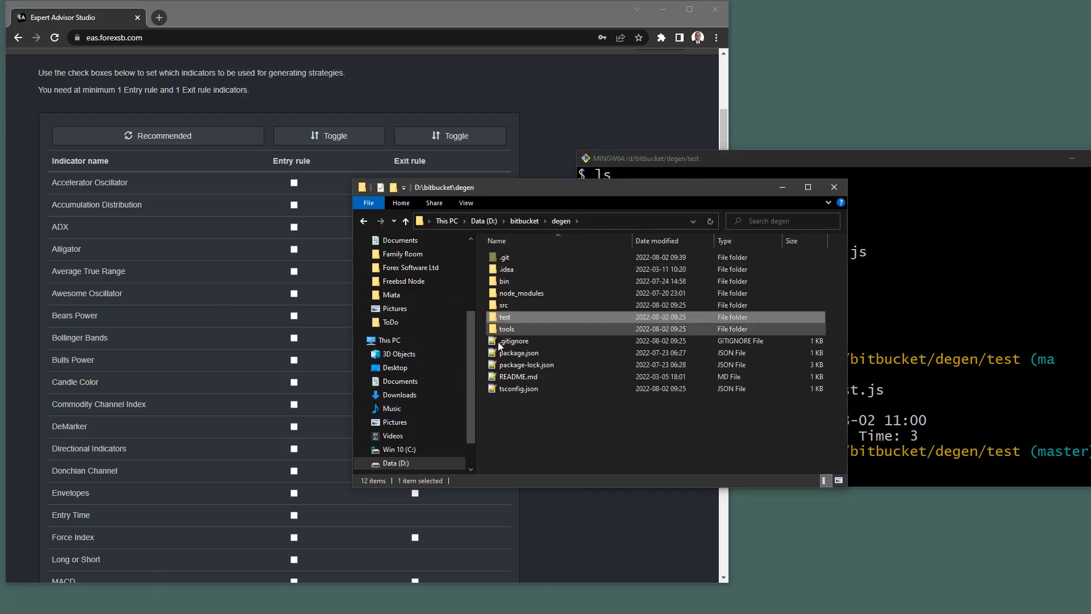
{"action": "left_click", "coordinate": [493, 304]}
{"action": "double_click", "coordinate": [492, 302]}
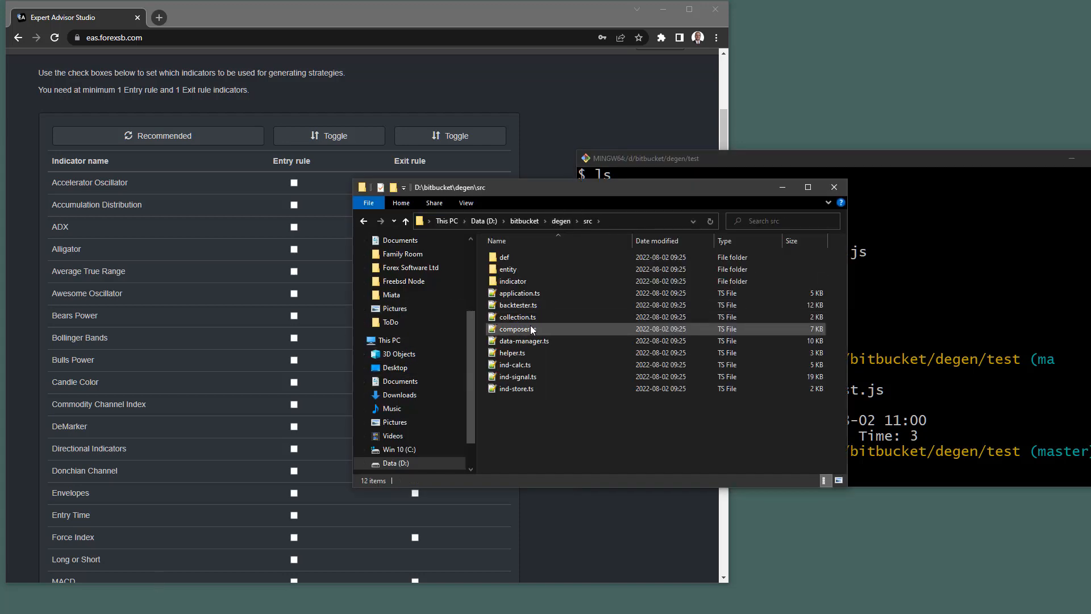
{"action": "double_click", "coordinate": [487, 281]}
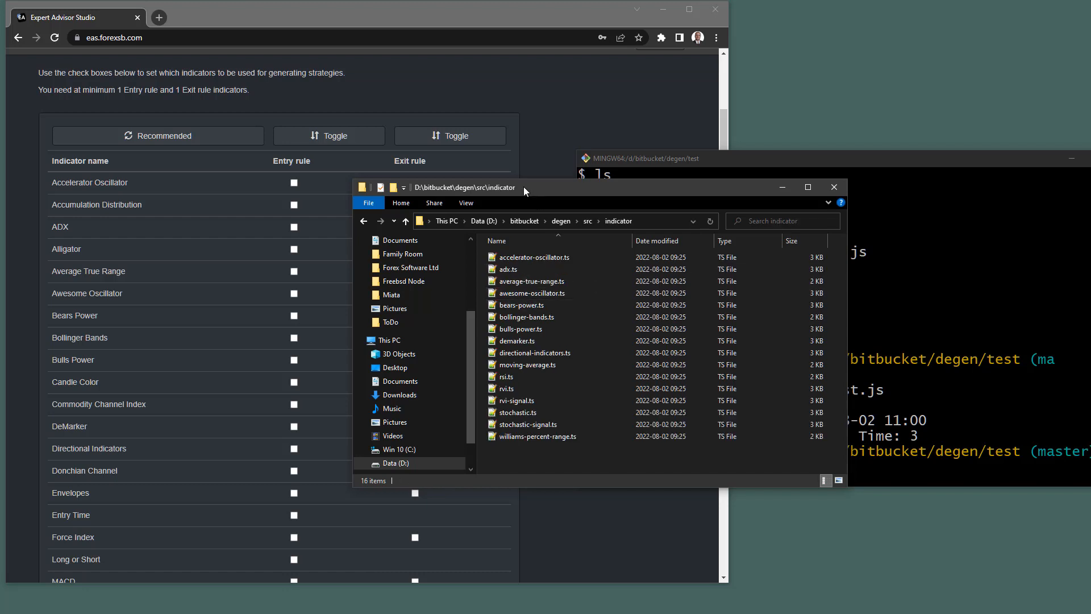
{"action": "left_click_drag", "start_coordinate": [525, 186], "coordinate": [740, 118]}
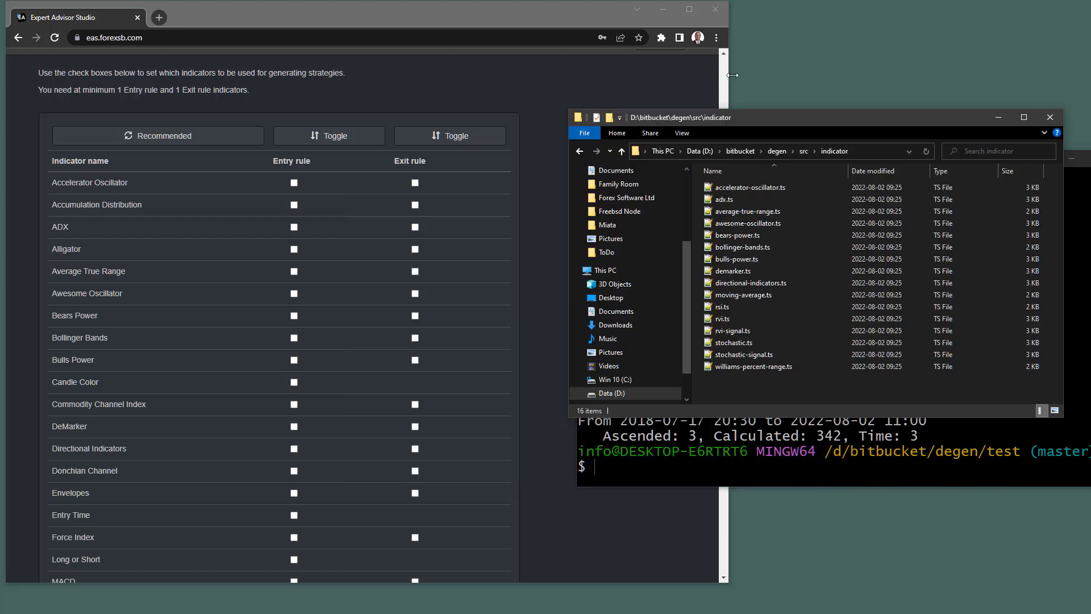
{"action": "left_click_drag", "start_coordinate": [732, 75], "coordinate": [607, 75]}
{"action": "left_click_drag", "start_coordinate": [816, 118], "coordinate": [875, 98]}
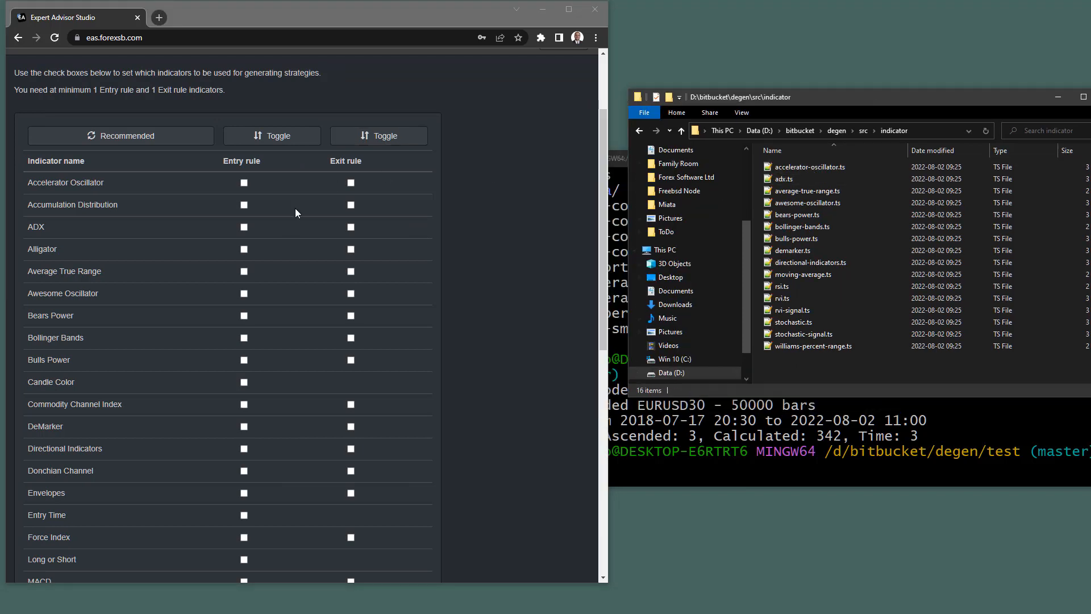
Enable Accelerator Oscillator, ADX and ATR for entry and exit, plus Awesome Oscillator for exit.
{"action": "left_click", "coordinate": [244, 182]}
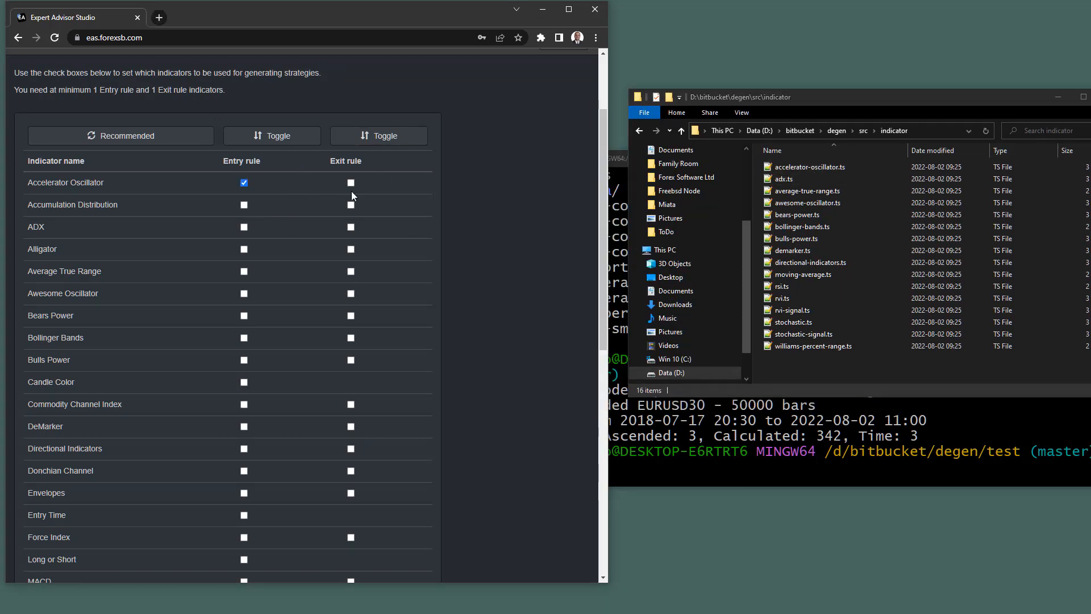
{"action": "left_click", "coordinate": [351, 183]}
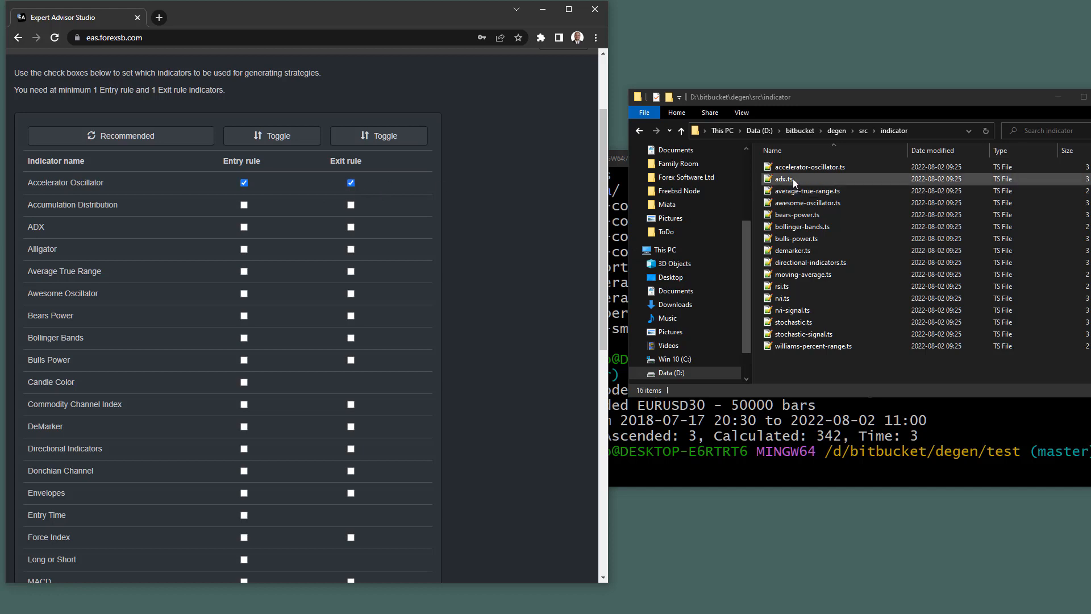
{"action": "left_click", "coordinate": [244, 227]}
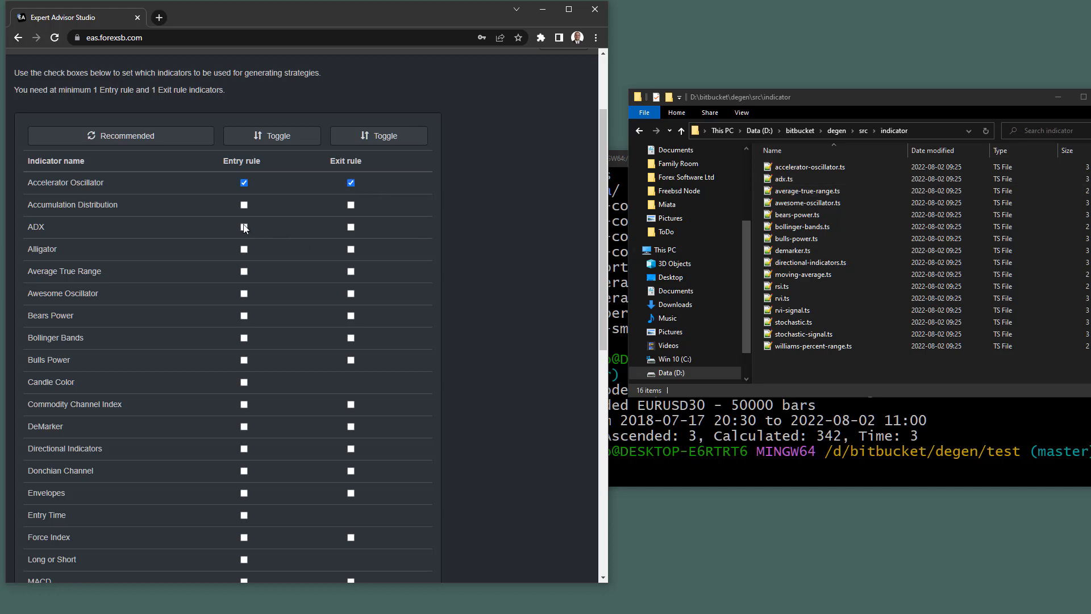
{"action": "left_click", "coordinate": [351, 226]}
{"action": "left_click", "coordinate": [244, 271]}
{"action": "left_click", "coordinate": [351, 271]}
{"action": "left_click", "coordinate": [351, 294]}
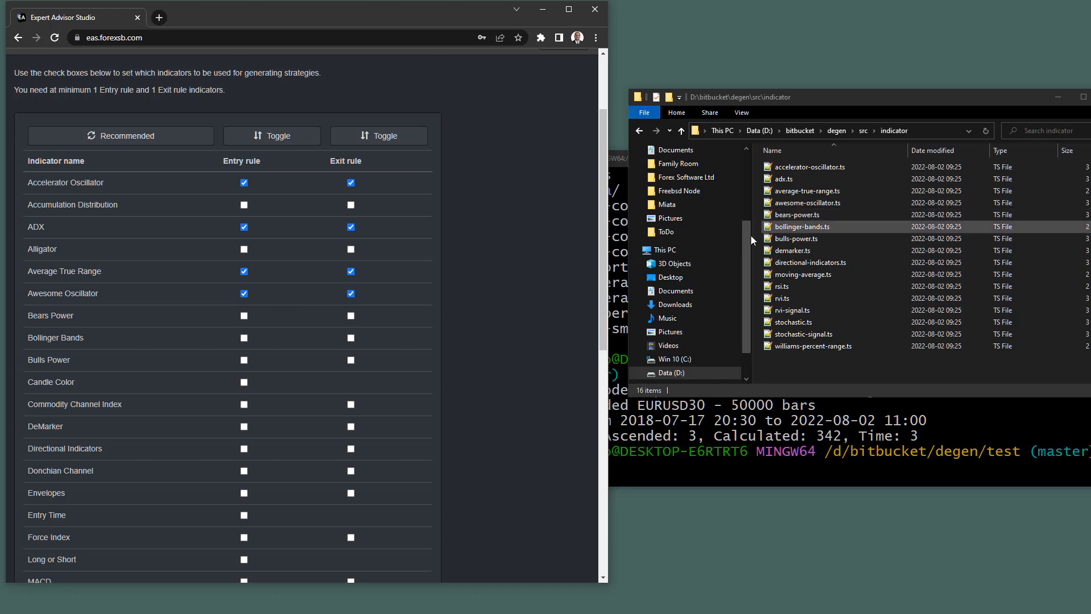
Enable Bollinger Bands, Bulls Power and Directional Indicators for entry and exit, plus DeMarker for exit.
{"action": "left_click", "coordinate": [245, 337]}
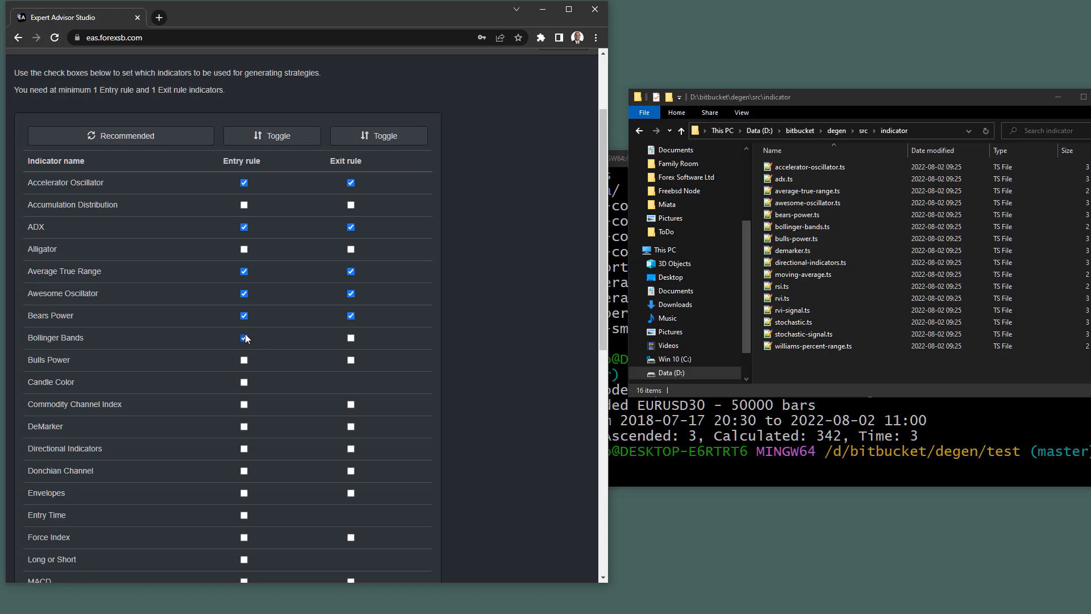
{"action": "left_click", "coordinate": [351, 338]}
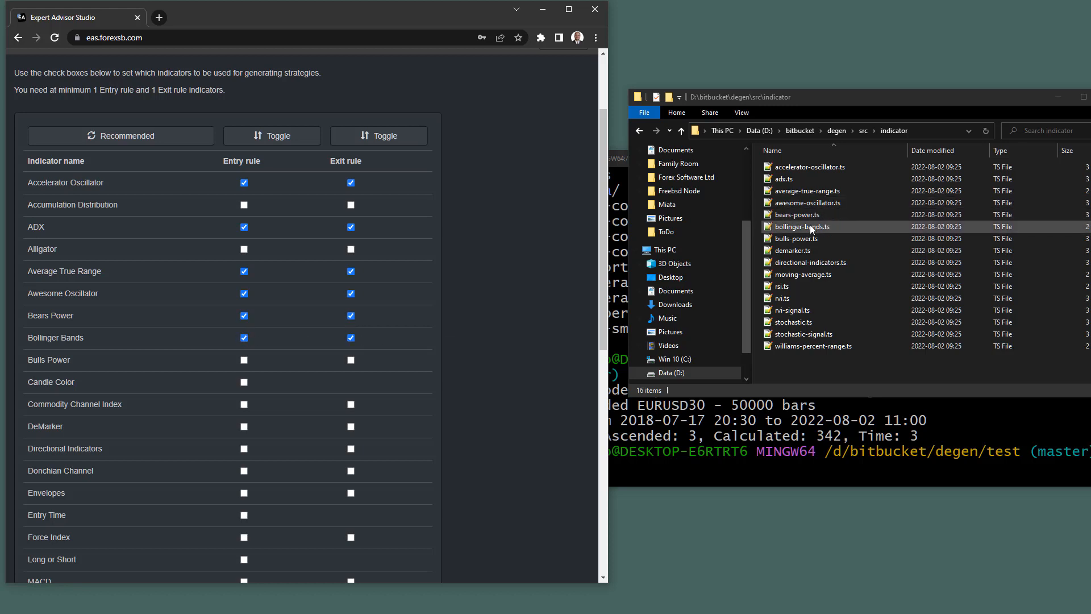
{"action": "left_click", "coordinate": [244, 360]}
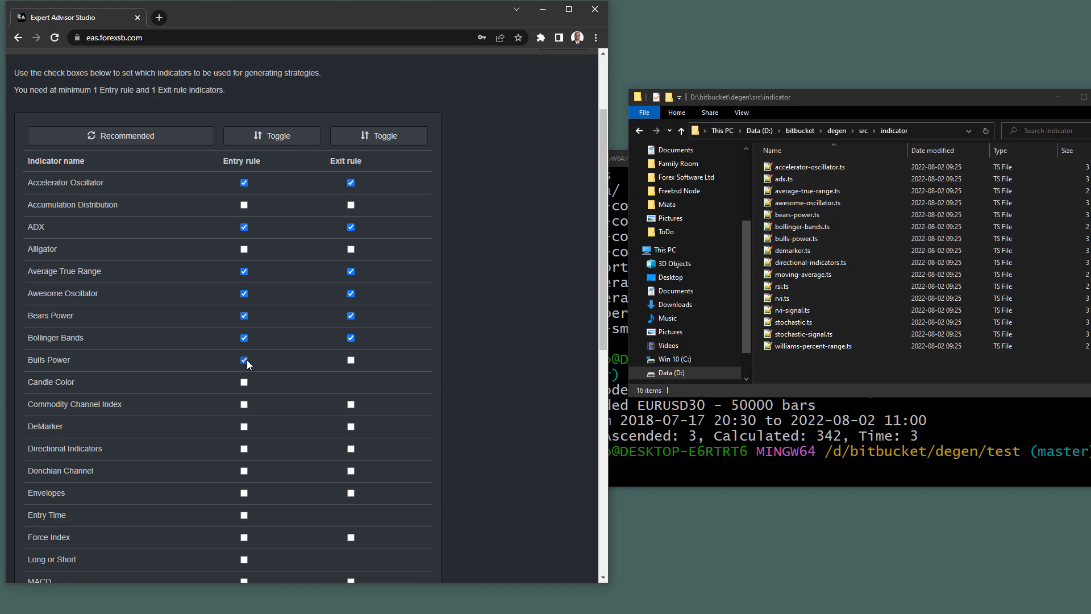
{"action": "left_click", "coordinate": [351, 359]}
{"action": "left_click", "coordinate": [351, 426]}
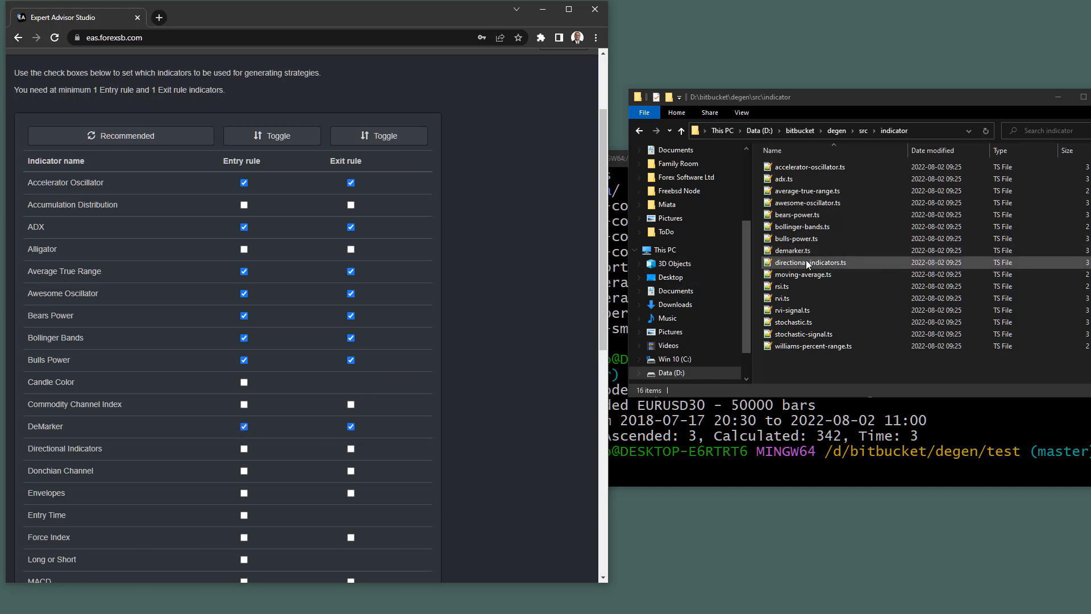
{"action": "left_click", "coordinate": [245, 449]}
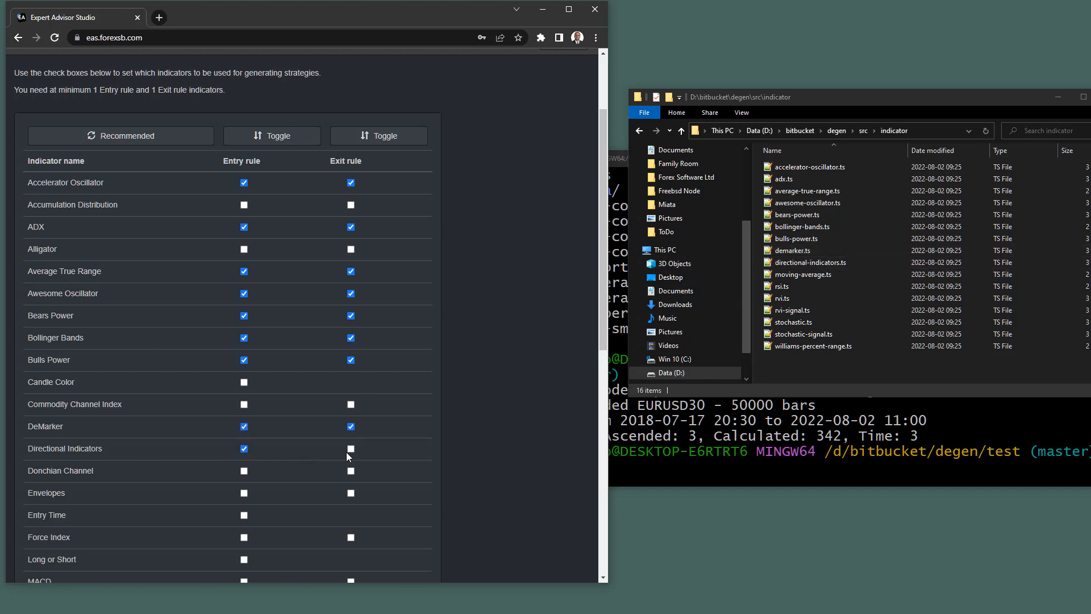
{"action": "left_click", "coordinate": [351, 449]}
{"action": "scroll", "coordinate": [481, 428], "scroll_direction": "down", "scroll_amount": 2}
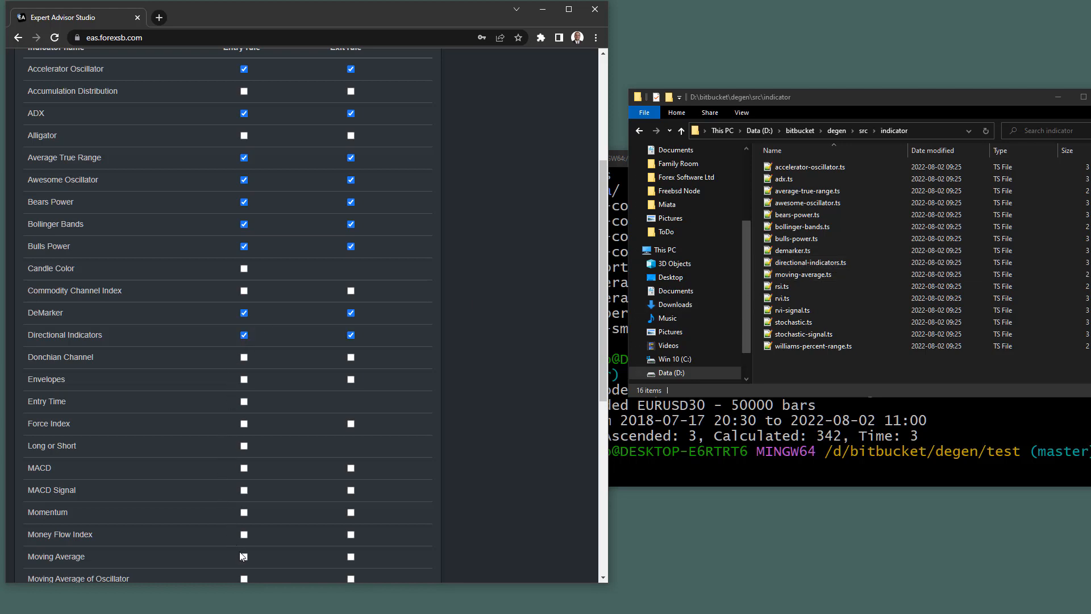
Enable Moving Average and RVI Signal exits, RSI and Stochastic Signal entry and exit, and Stochastic entry.
{"action": "left_click", "coordinate": [351, 556]}
{"action": "scroll", "coordinate": [487, 437], "scroll_direction": "down", "scroll_amount": 5}
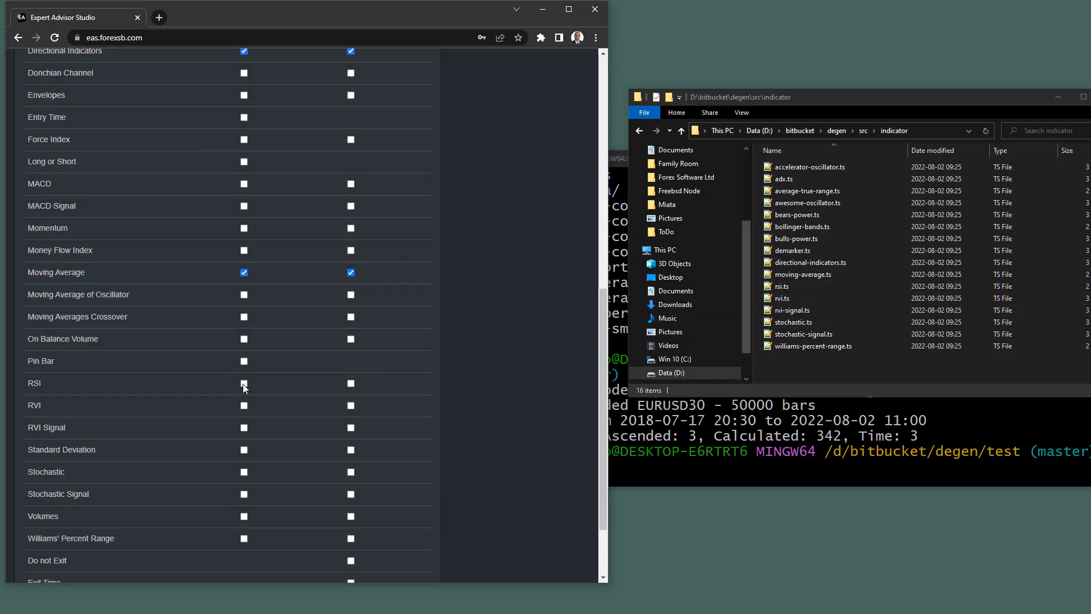
{"action": "left_click", "coordinate": [245, 406]}
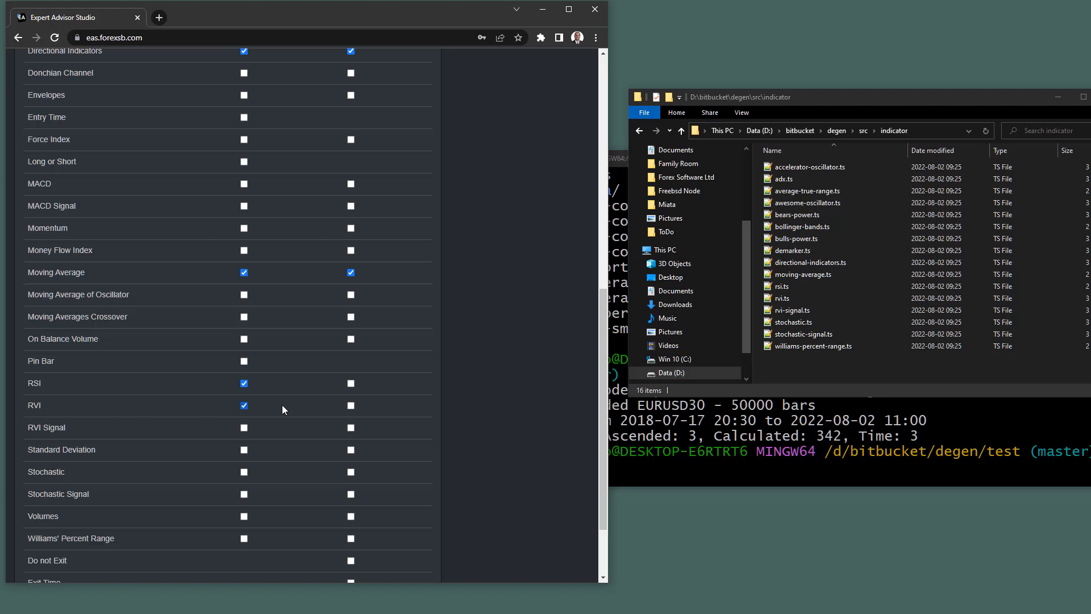
{"action": "left_click", "coordinate": [351, 406]}
{"action": "left_click", "coordinate": [351, 427]}
{"action": "scroll", "coordinate": [514, 359], "scroll_direction": "down", "scroll_amount": 2}
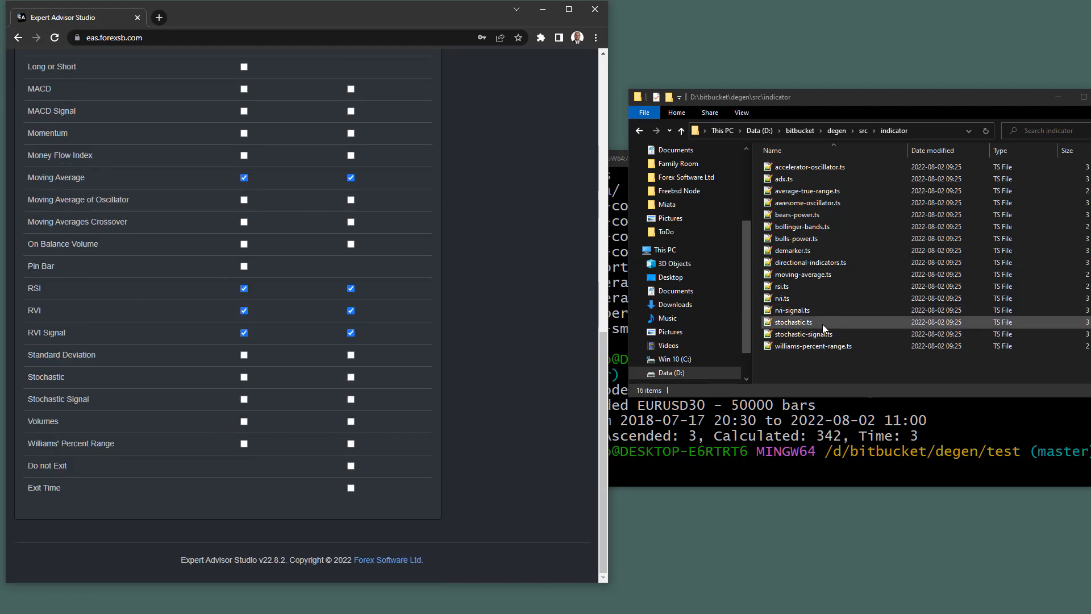
{"action": "left_click", "coordinate": [245, 377]}
{"action": "left_click", "coordinate": [244, 399]}
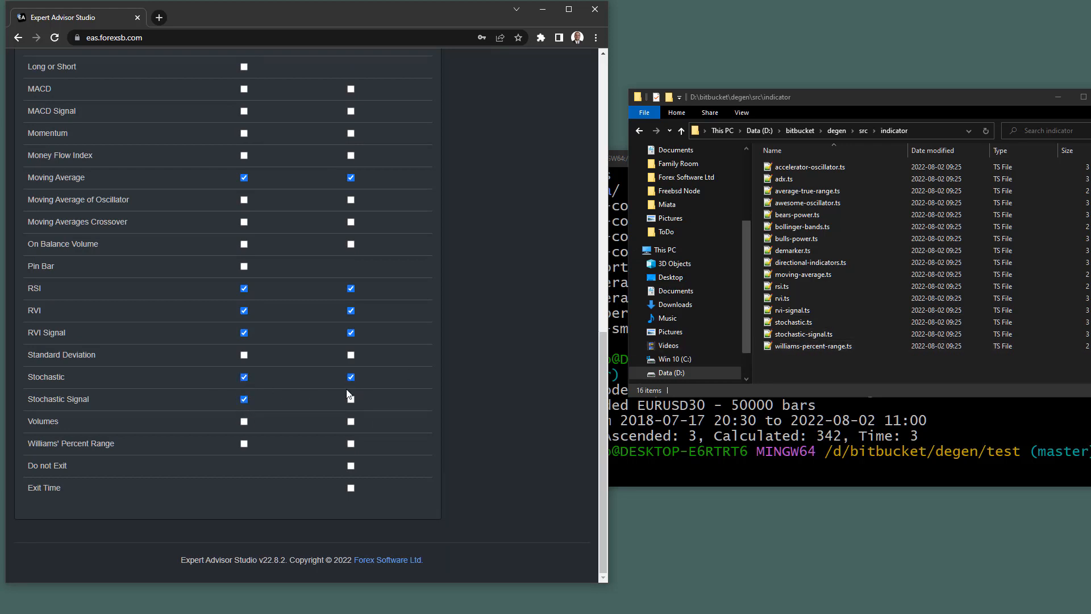
{"action": "left_click", "coordinate": [350, 399]}
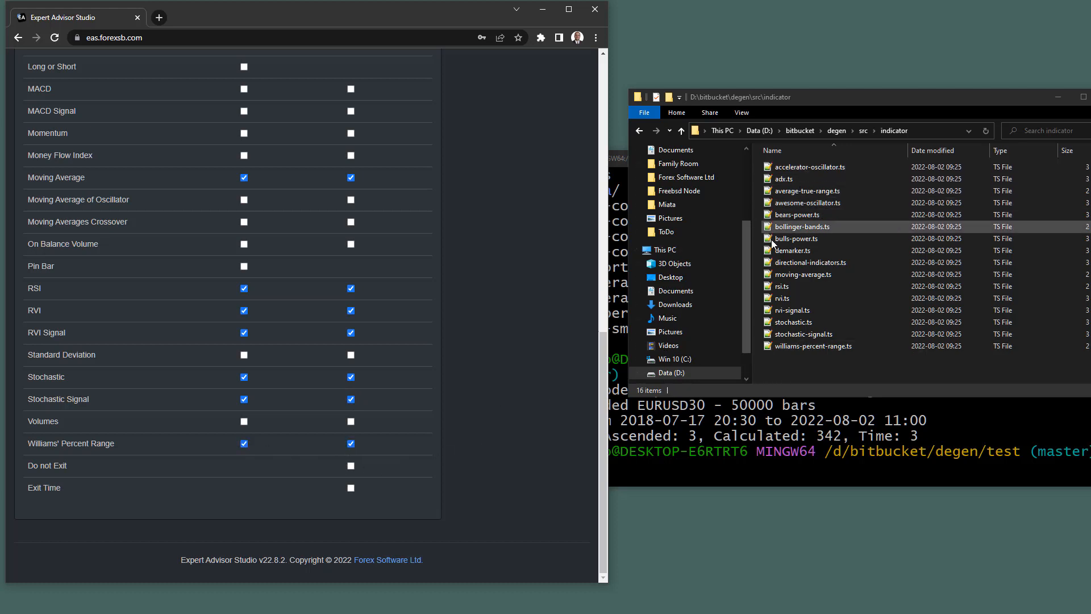
{"action": "left_click", "coordinate": [803, 374]}
{"action": "scroll", "coordinate": [479, 289], "scroll_direction": "up", "scroll_amount": 12}
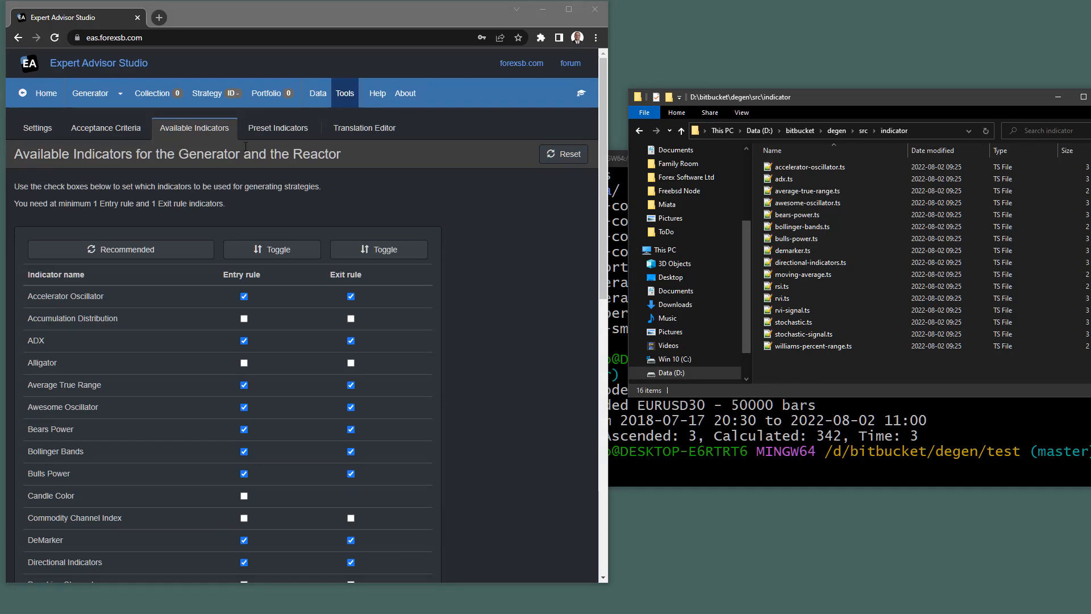
Show Acceptance Criteria with net profit 10 and 100 trades, and return Explorer to degen\src.
{"action": "left_click", "coordinate": [277, 128]}
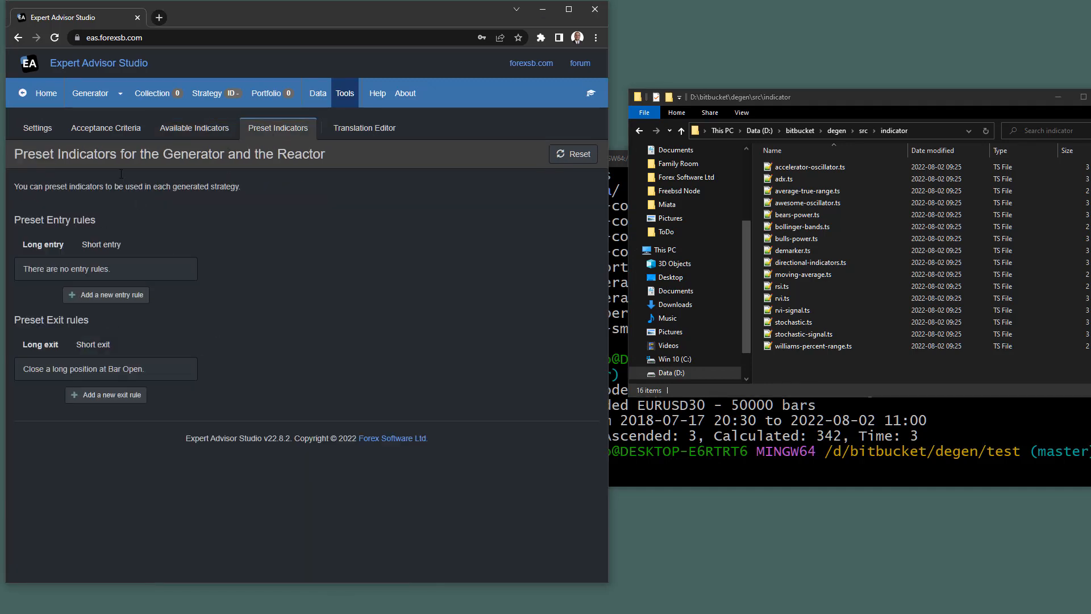
{"action": "left_click", "coordinate": [95, 130]}
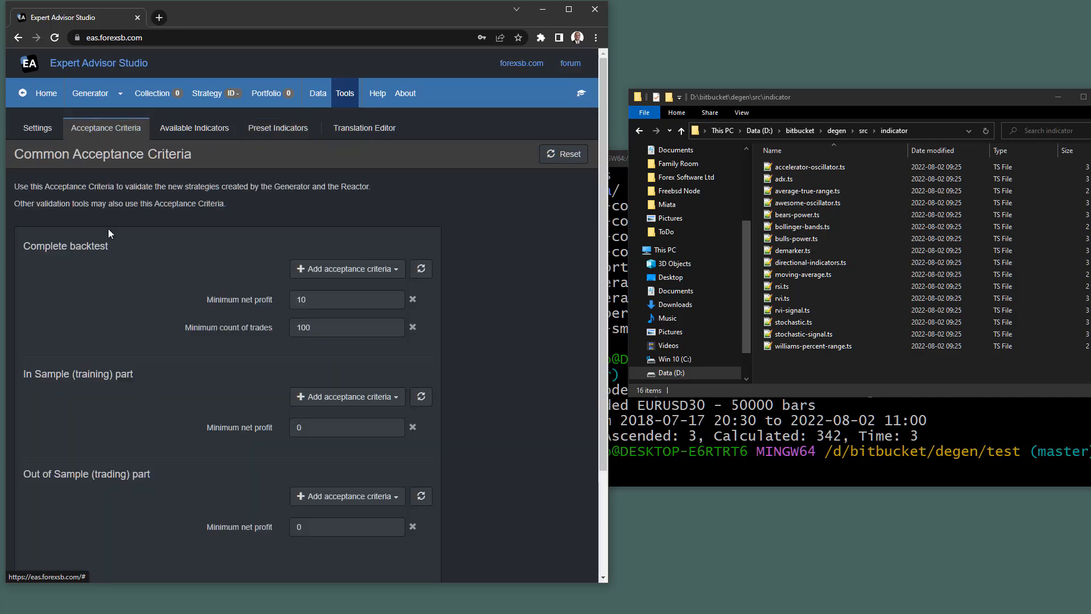
{"action": "scroll", "coordinate": [110, 233], "scroll_direction": "down", "scroll_amount": 1}
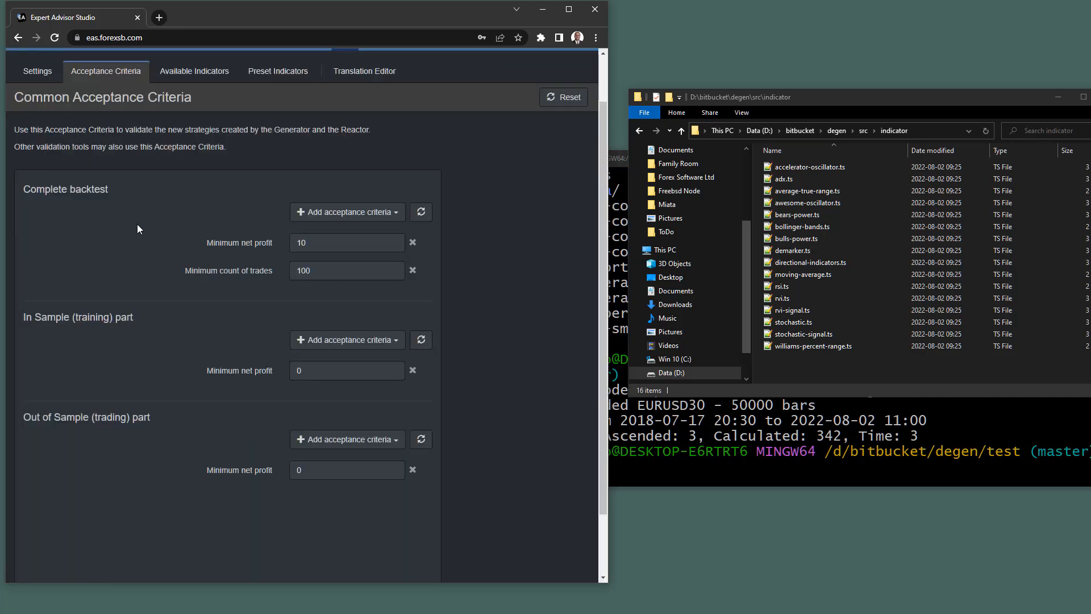
{"action": "left_click", "coordinate": [862, 131]}
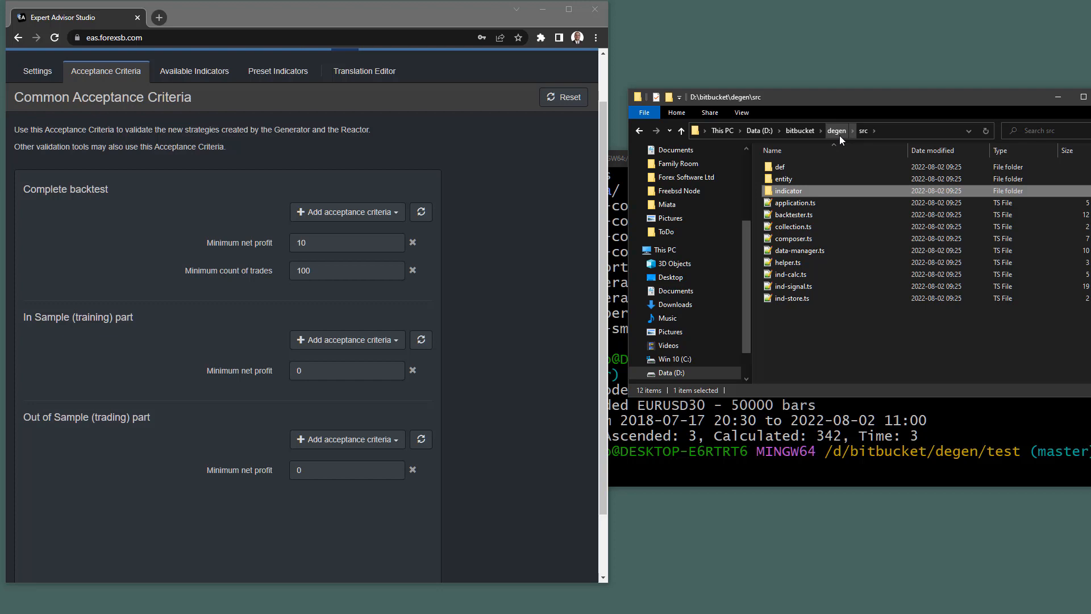
Open src\entity\settings.ts to check its acceptanceCriteria defaults, then return to export-eas-collection.test.js.
{"action": "left_click", "coordinate": [479, 613]}
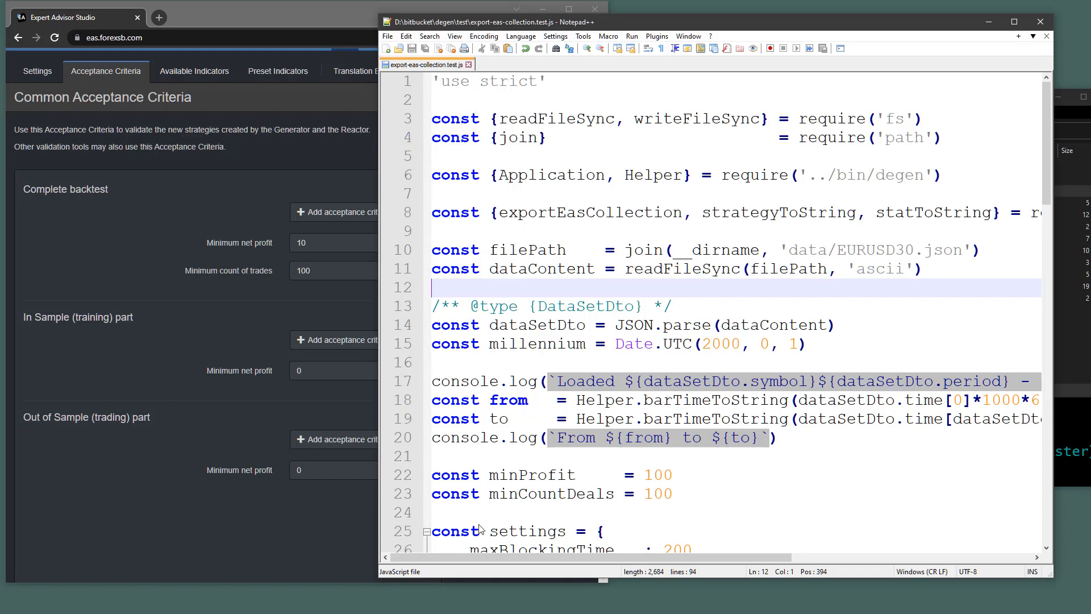
{"action": "left_click", "coordinate": [399, 51]}
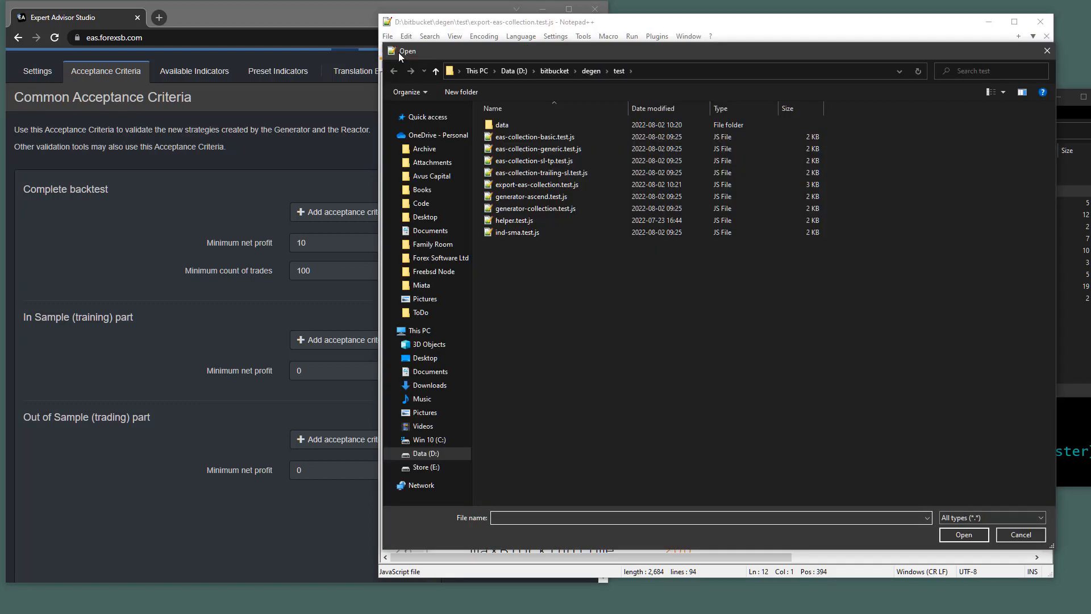
{"action": "left_click", "coordinate": [595, 70]}
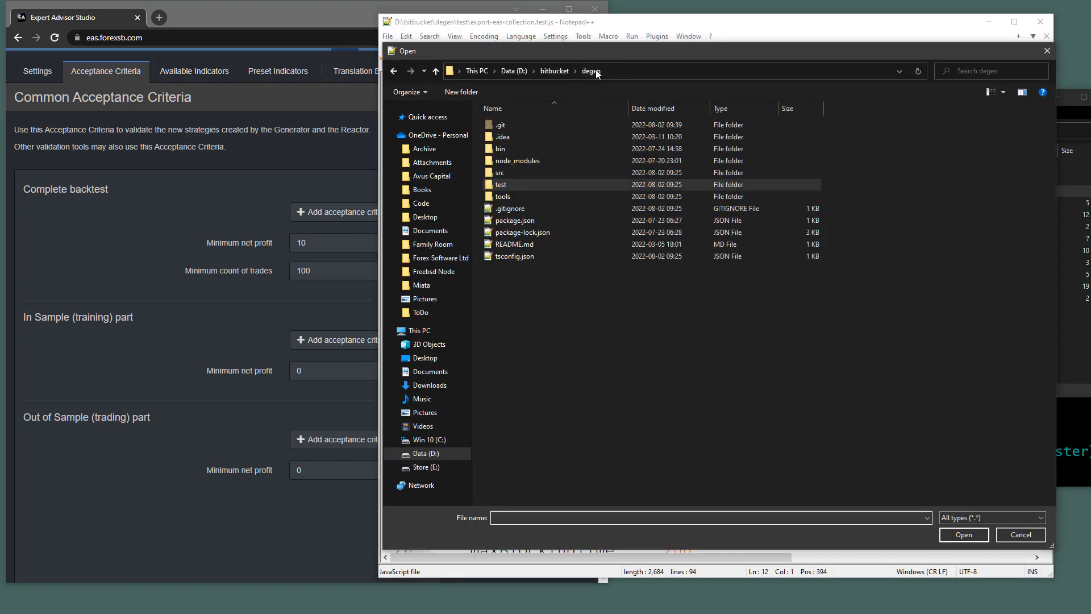
{"action": "double_click", "coordinate": [514, 176]}
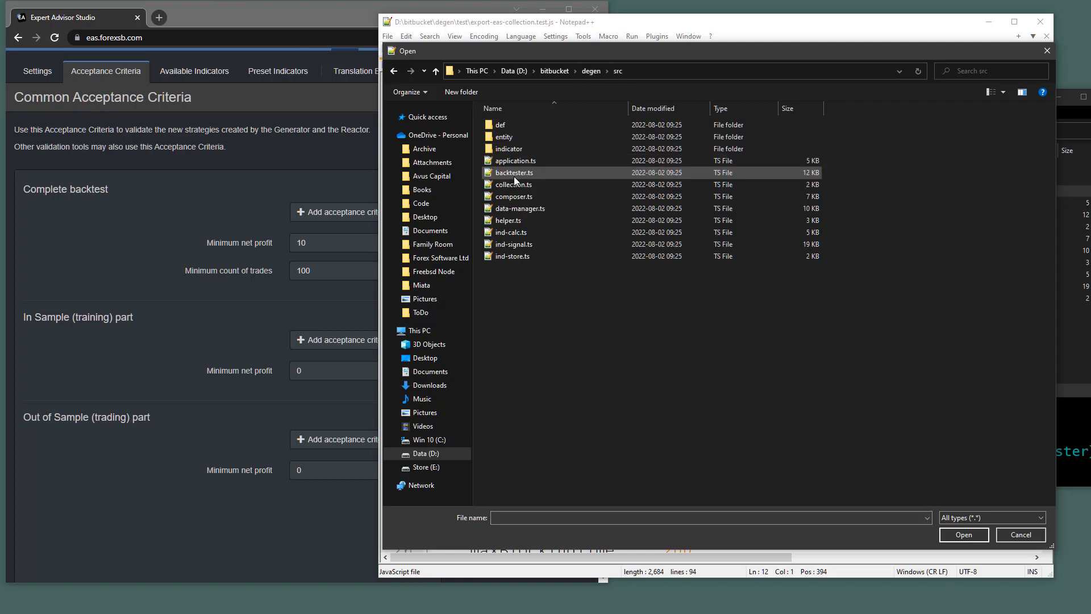
{"action": "double_click", "coordinate": [513, 138]}
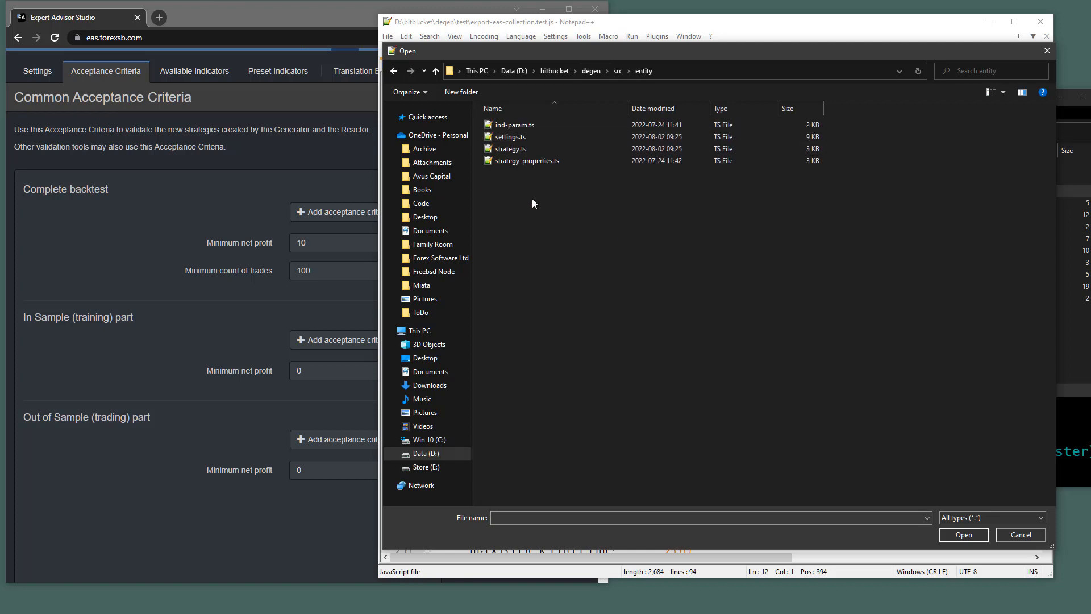
{"action": "double_click", "coordinate": [526, 139]}
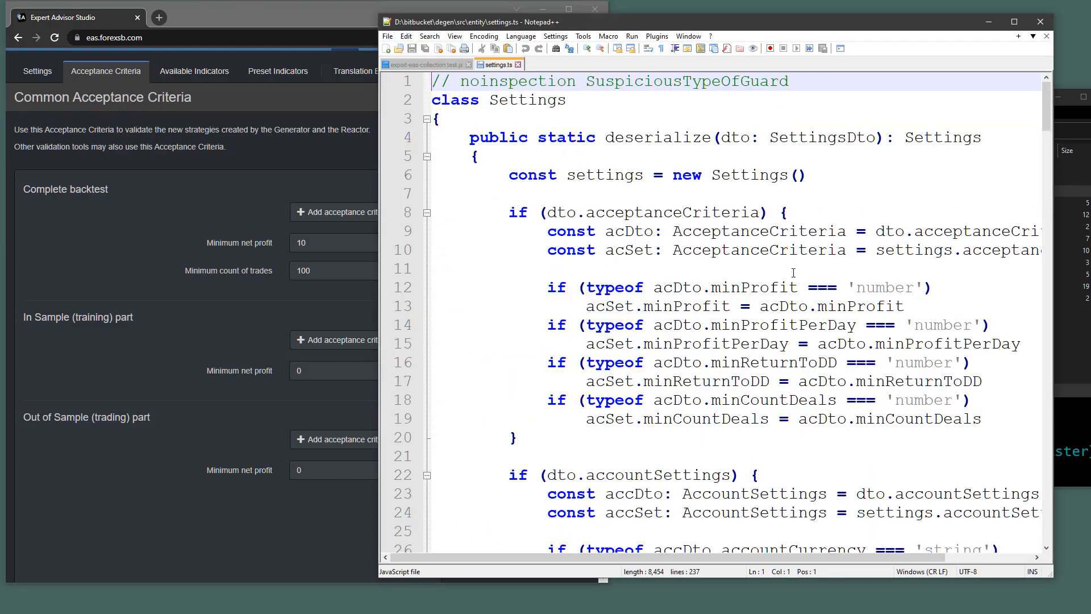
{"action": "scroll", "coordinate": [723, 246], "scroll_direction": "down", "scroll_amount": 20}
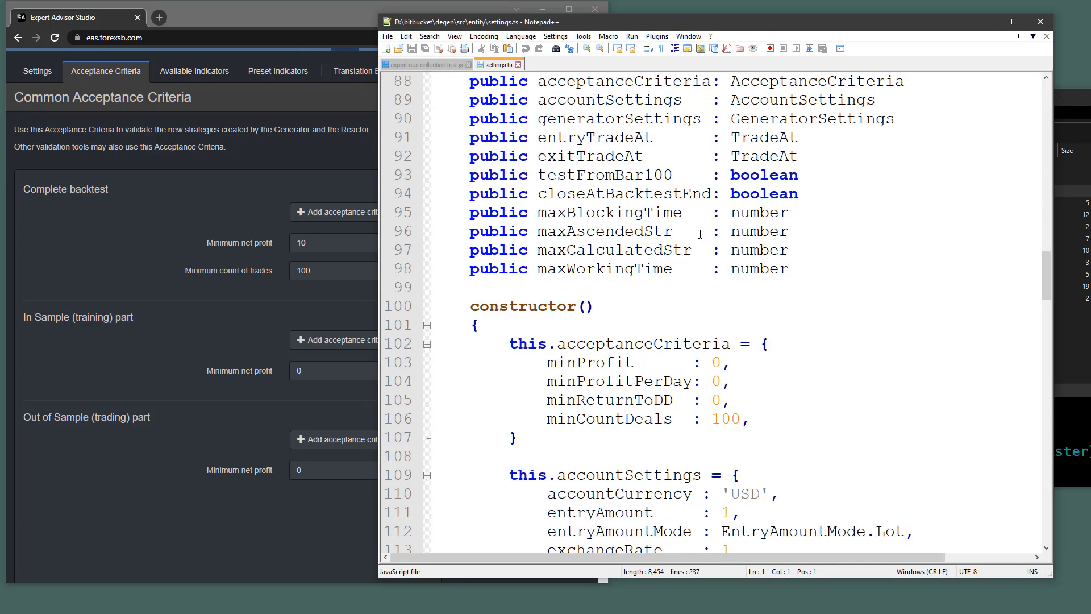
{"action": "scroll", "coordinate": [694, 244], "scroll_direction": "up", "scroll_amount": 2}
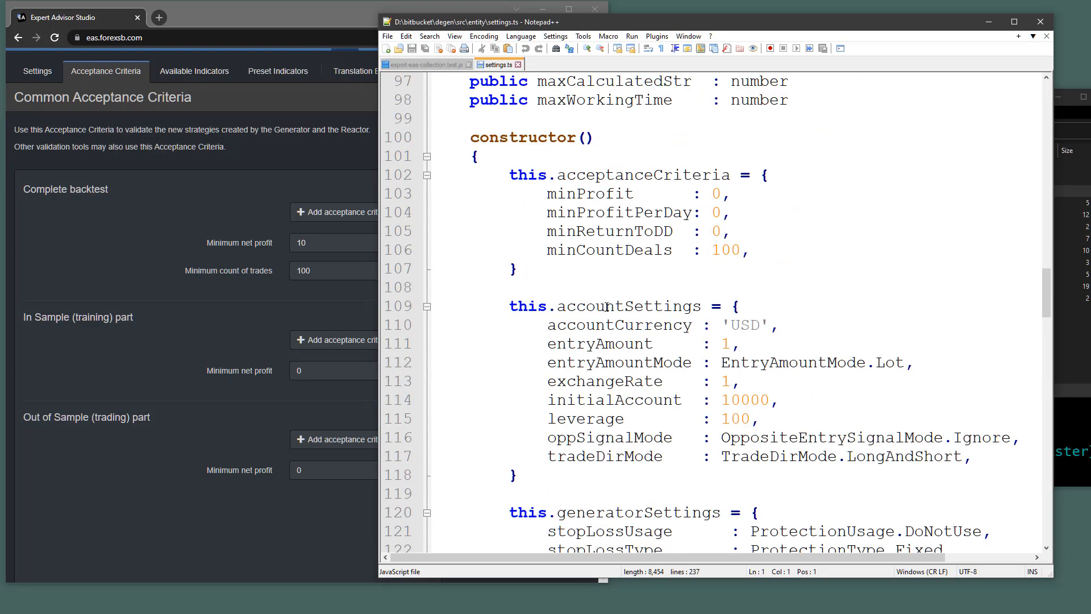
{"action": "scroll", "coordinate": [604, 309], "scroll_direction": "down", "scroll_amount": 1}
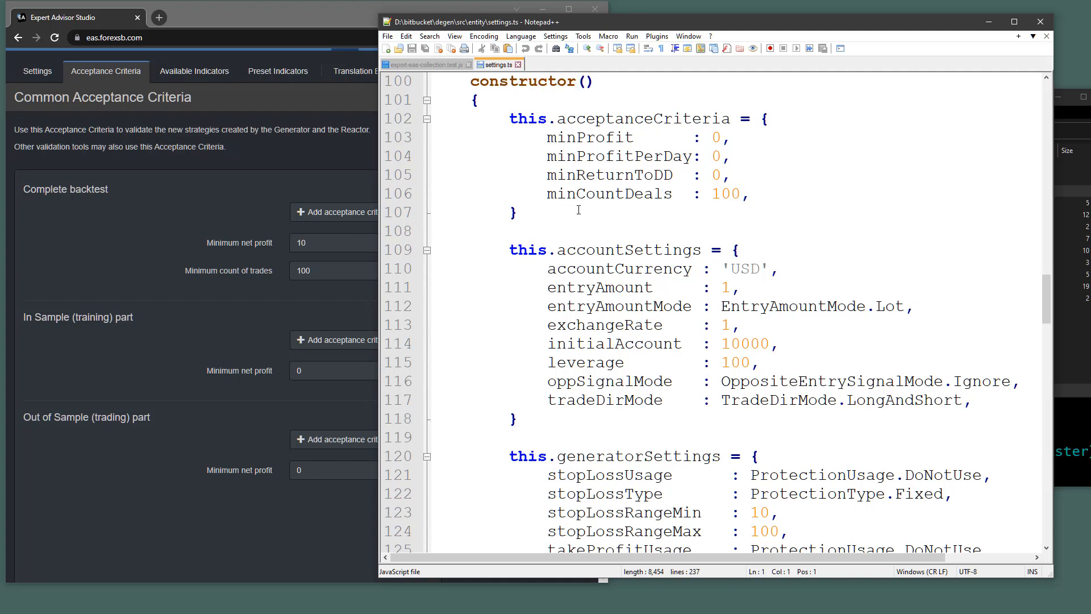
{"action": "left_click", "coordinate": [424, 66]}
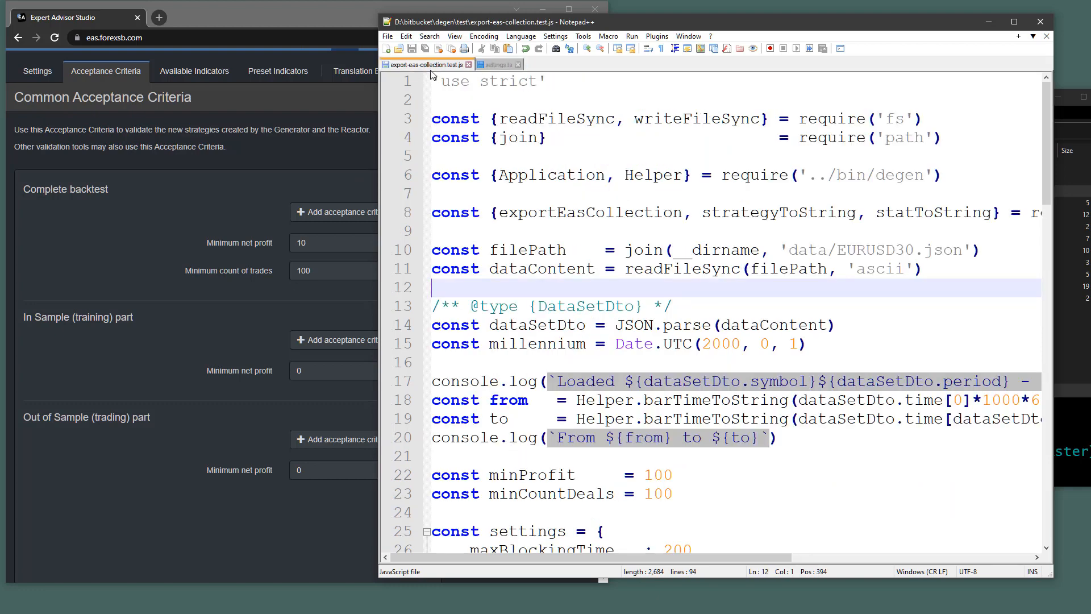
Compare settings.ts with the script, then set Minimum net profit to 100 in Expert Advisor Studio.
{"action": "scroll", "coordinate": [633, 164], "scroll_direction": "down", "scroll_amount": 4}
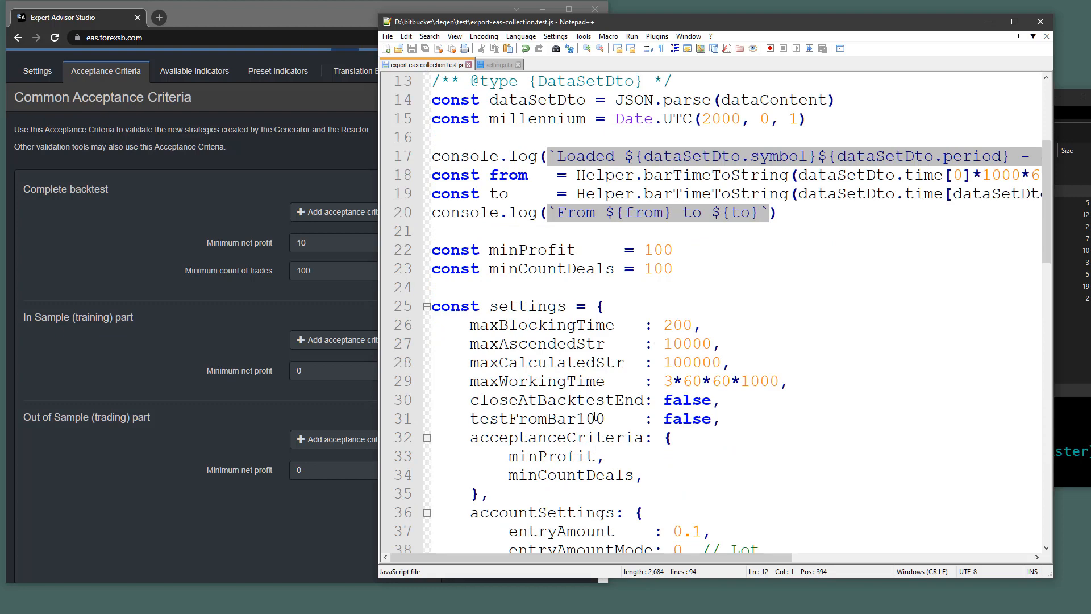
{"action": "left_click", "coordinate": [499, 65]}
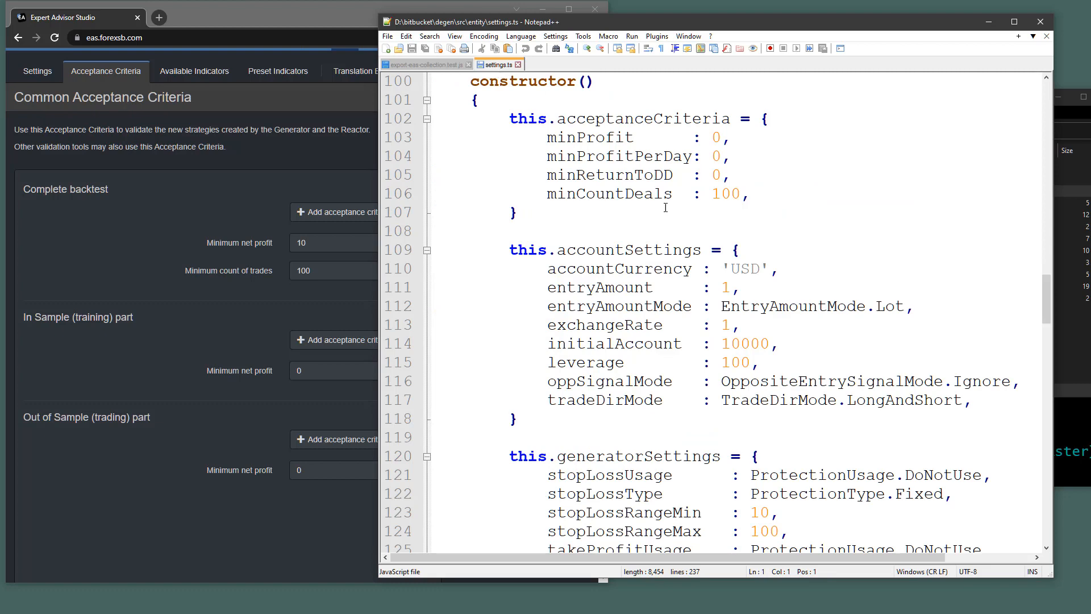
{"action": "left_click", "coordinate": [427, 65]}
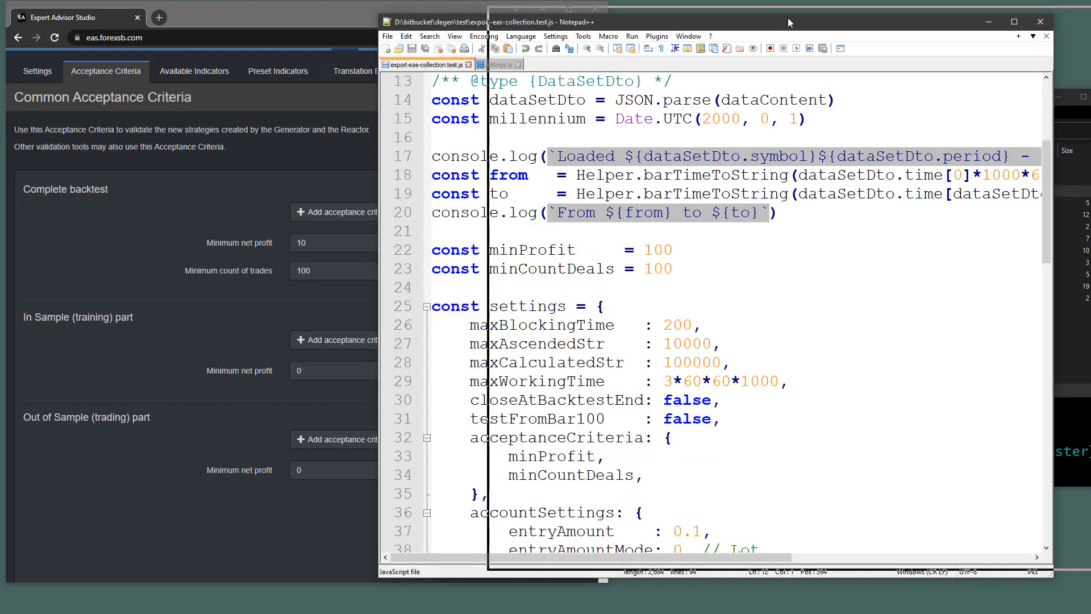
{"action": "left_click_drag", "start_coordinate": [787, 18], "coordinate": [912, 18]}
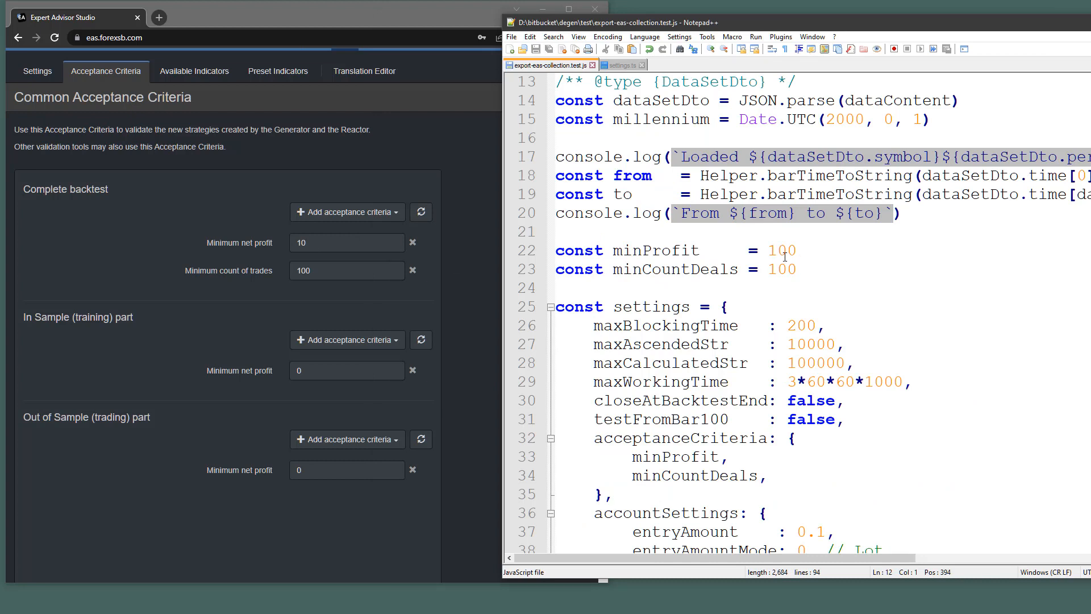
{"action": "left_click", "coordinate": [327, 244]}
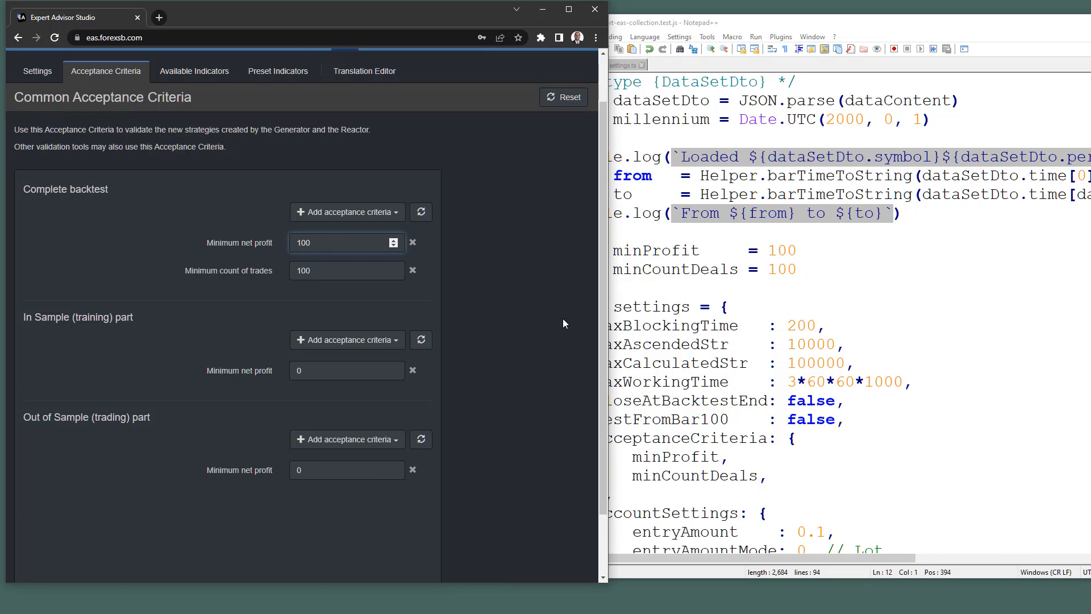
Set minCountDeals to 200 in the script and Minimum count of trades to 200, then save the script.
{"action": "left_click", "coordinate": [778, 281]}
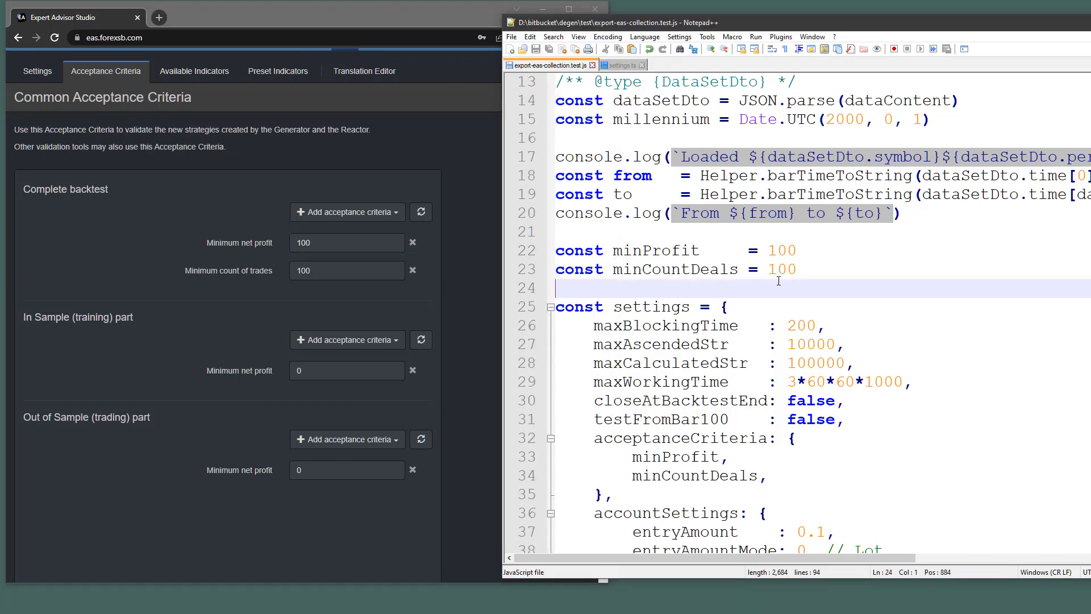
{"action": "left_click_drag", "start_coordinate": [777, 270], "coordinate": [773, 276]}
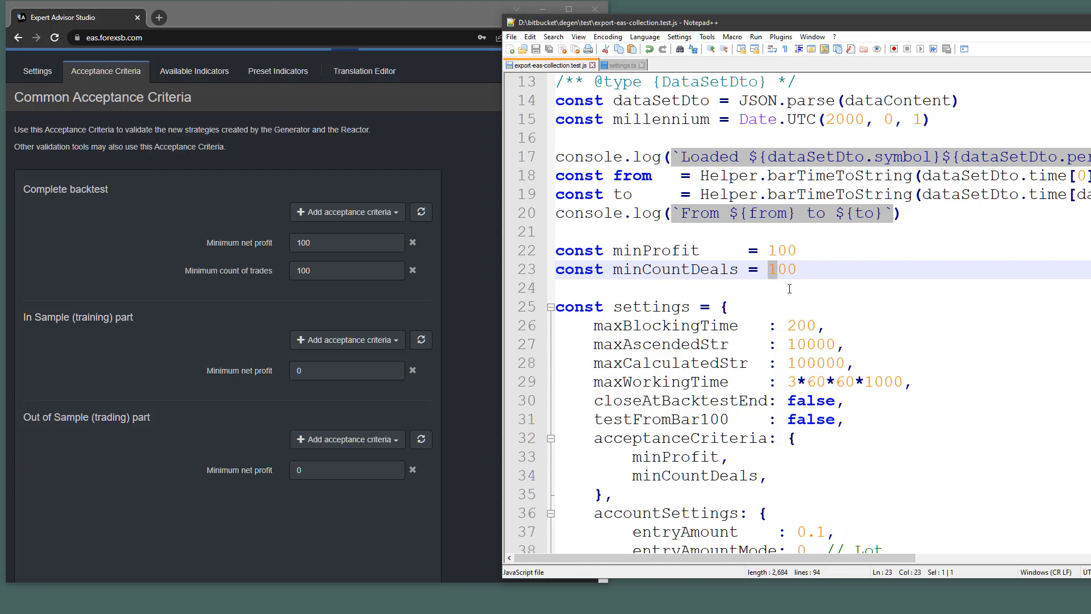
{"action": "type", "text": "2"}
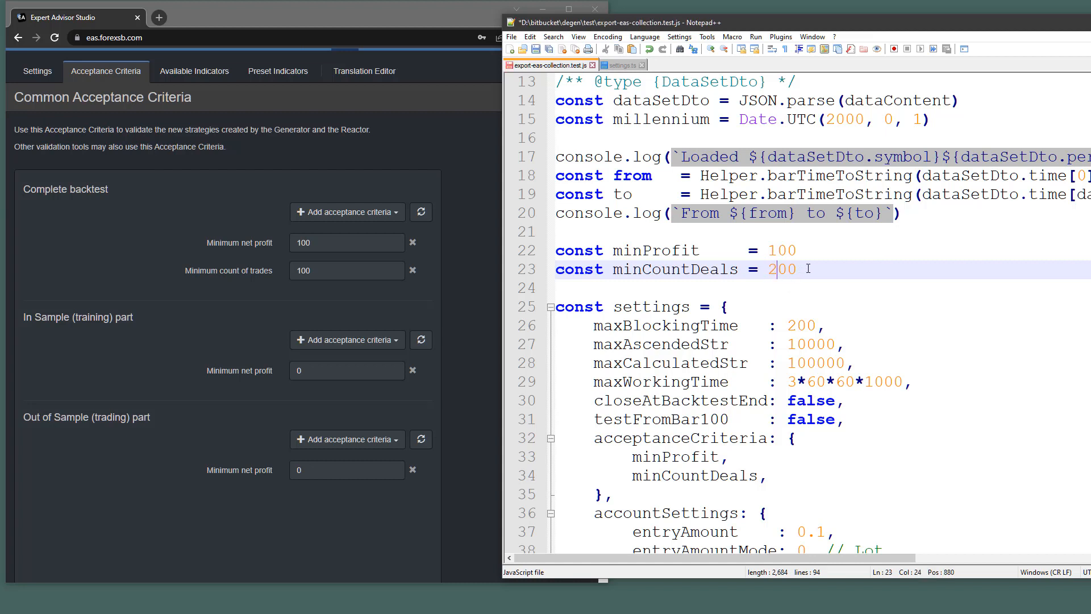
{"action": "key", "text": "End"}
{"action": "left_click_drag", "start_coordinate": [302, 272], "coordinate": [294, 273]}
{"action": "type", "text": "2"}
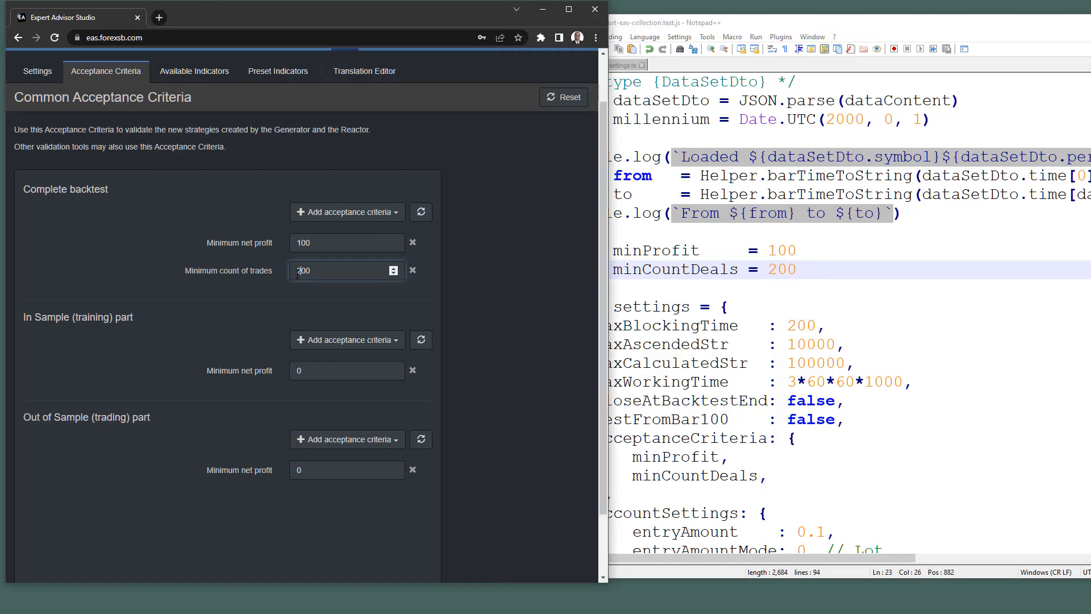
{"action": "left_click", "coordinate": [346, 273]}
{"action": "left_click", "coordinate": [935, 293]}
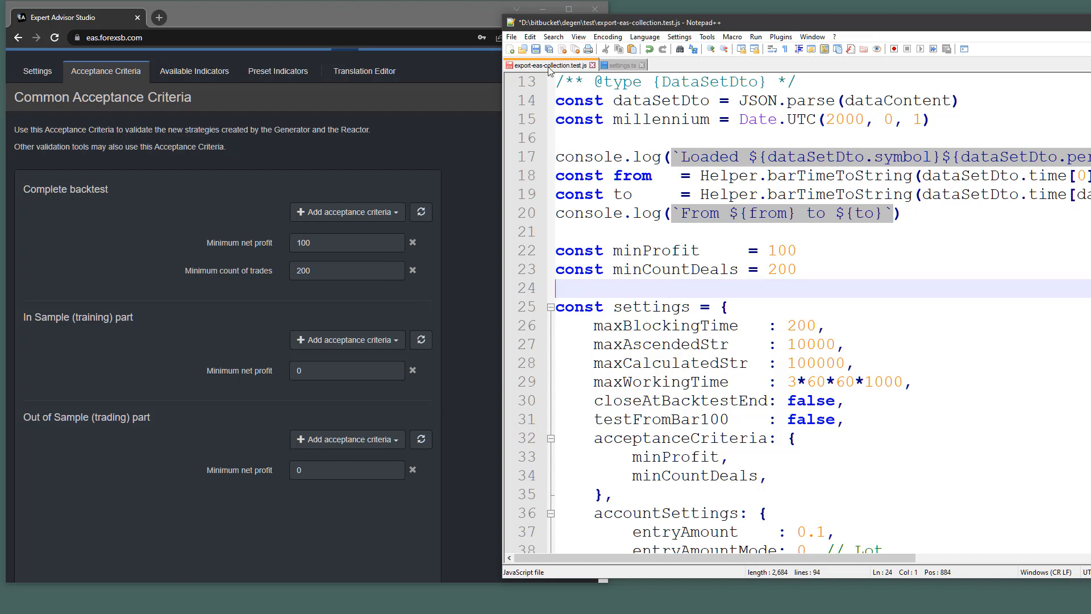
{"action": "key", "text": "ctrl+s"}
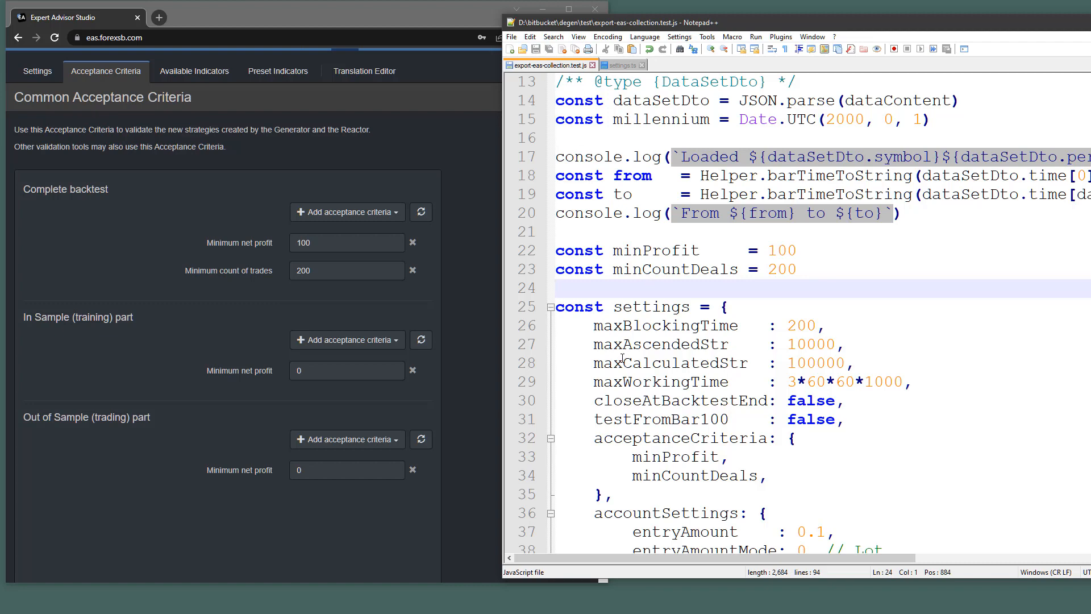
On line 29, delete one 60* factor and change 3 to 1 so maxWorkingTime reads 1*60*1000, then save.
{"action": "scroll", "coordinate": [622, 355], "scroll_direction": "down", "scroll_amount": 1}
{"action": "left_click_drag", "start_coordinate": [527, 279], "coordinate": [523, 327]}
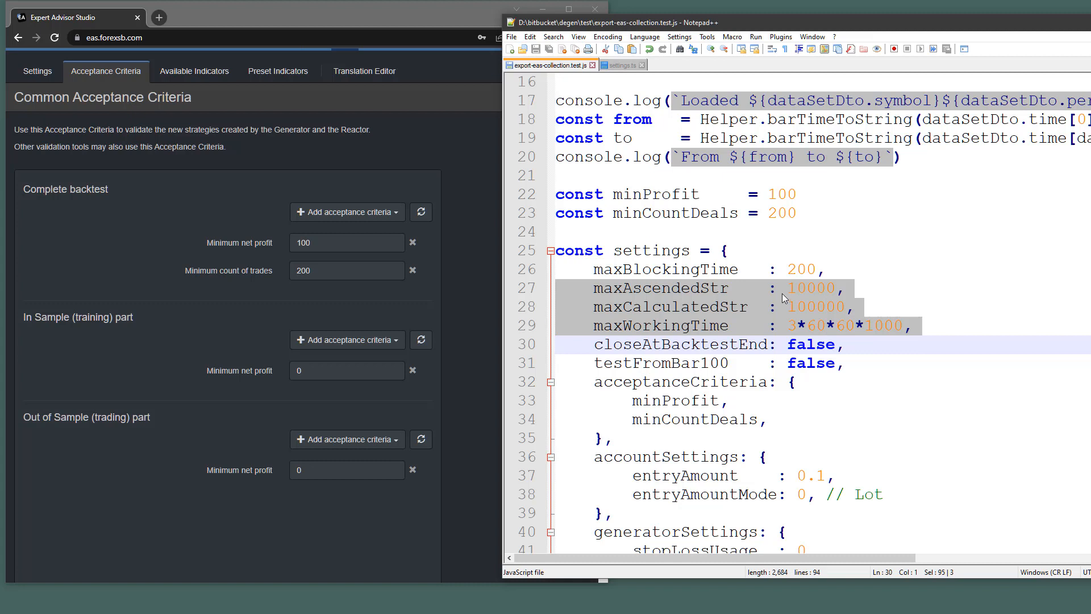
{"action": "left_click", "coordinate": [818, 325]}
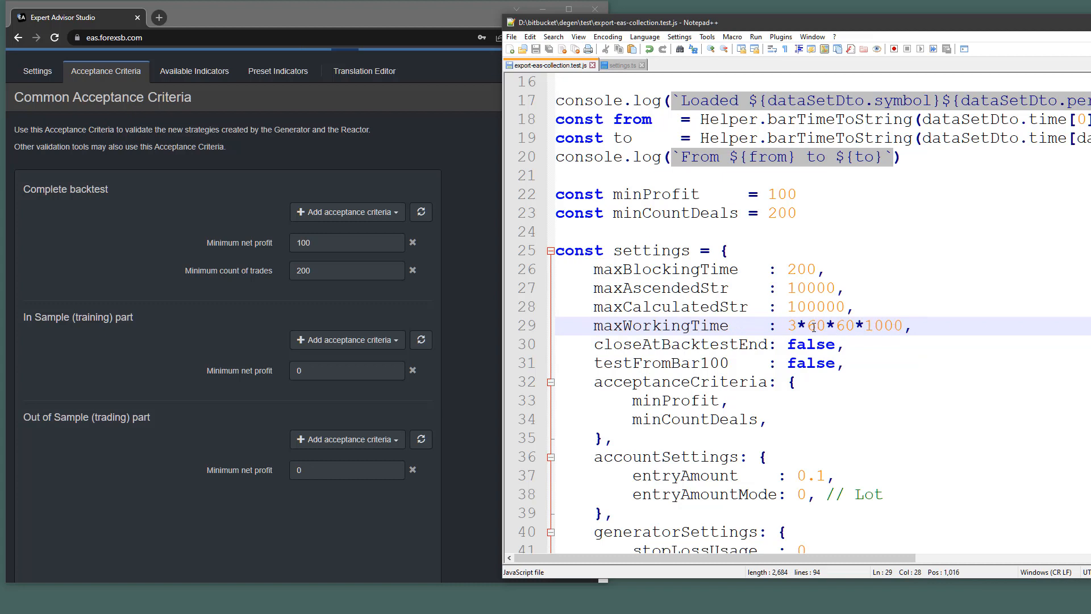
{"action": "double_click", "coordinate": [891, 325]}
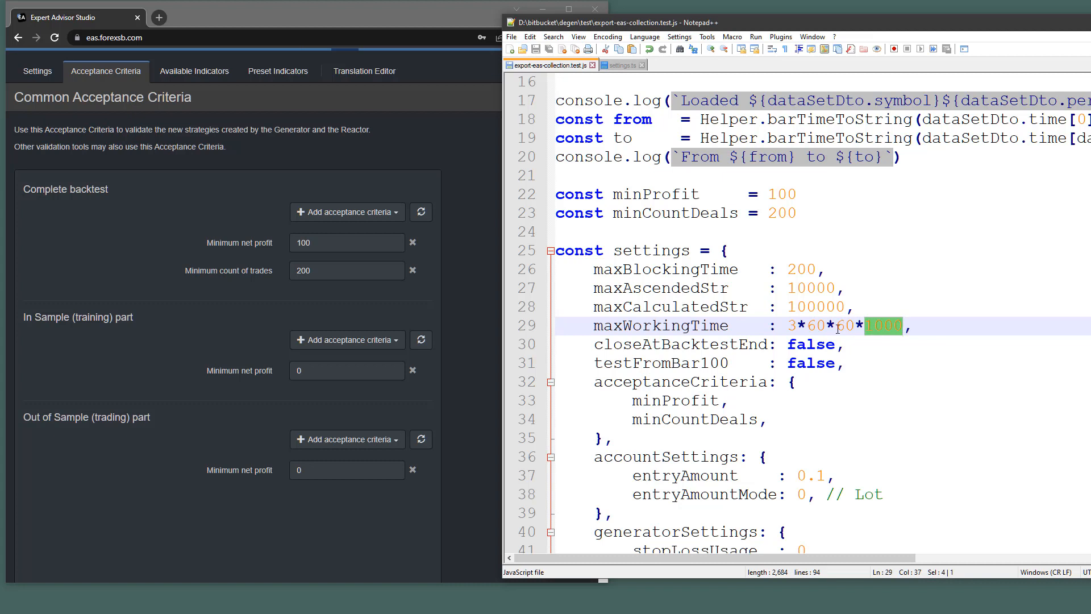
{"action": "left_click_drag", "start_coordinate": [837, 329], "coordinate": [904, 328]}
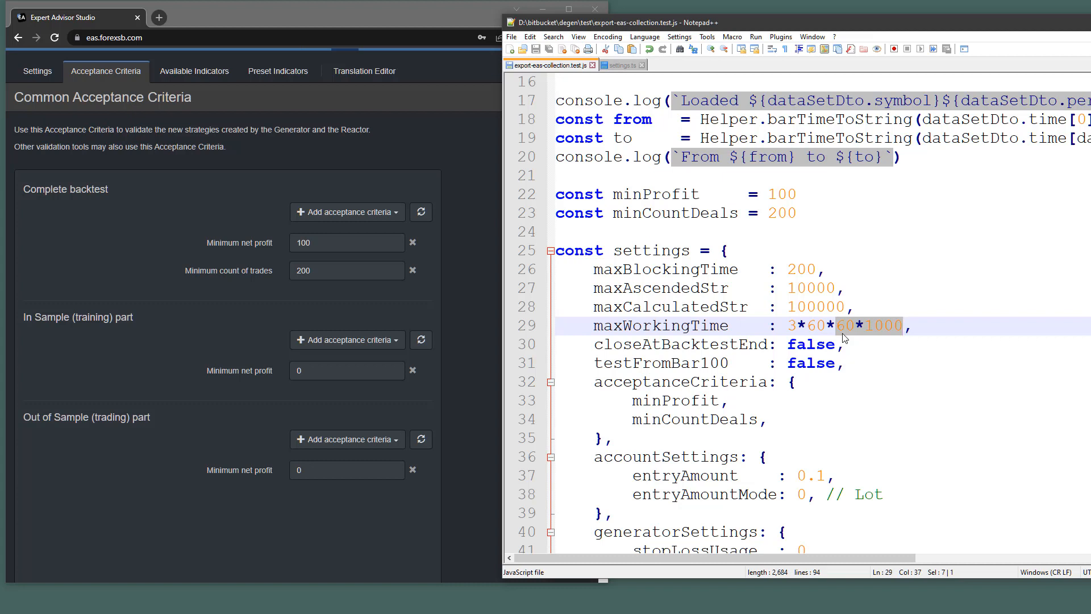
{"action": "double_click", "coordinate": [813, 326]}
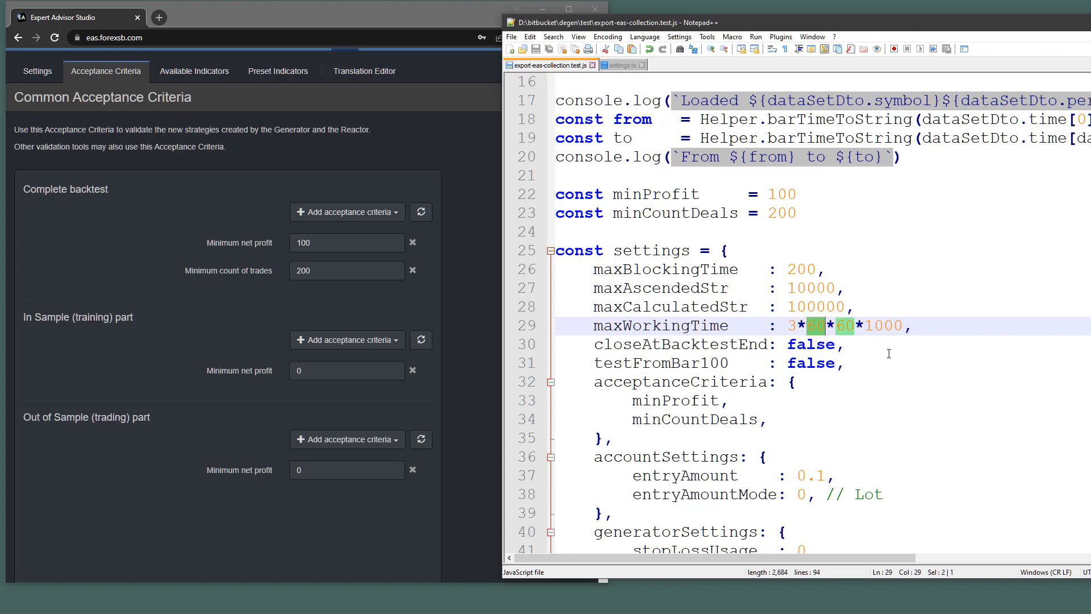
{"action": "double_click", "coordinate": [844, 325]}
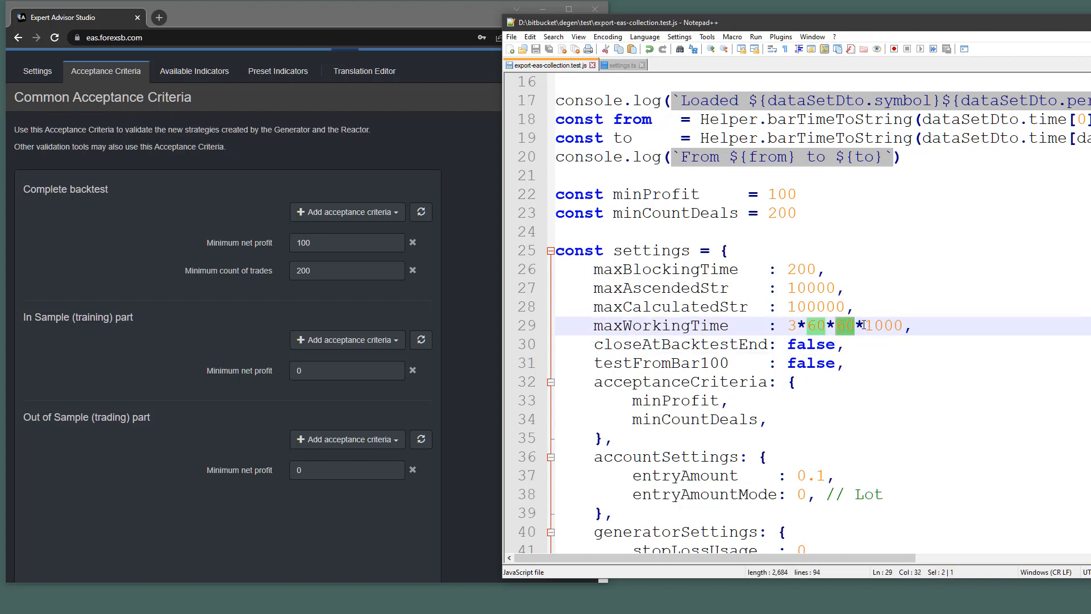
{"action": "key", "text": "Left"}
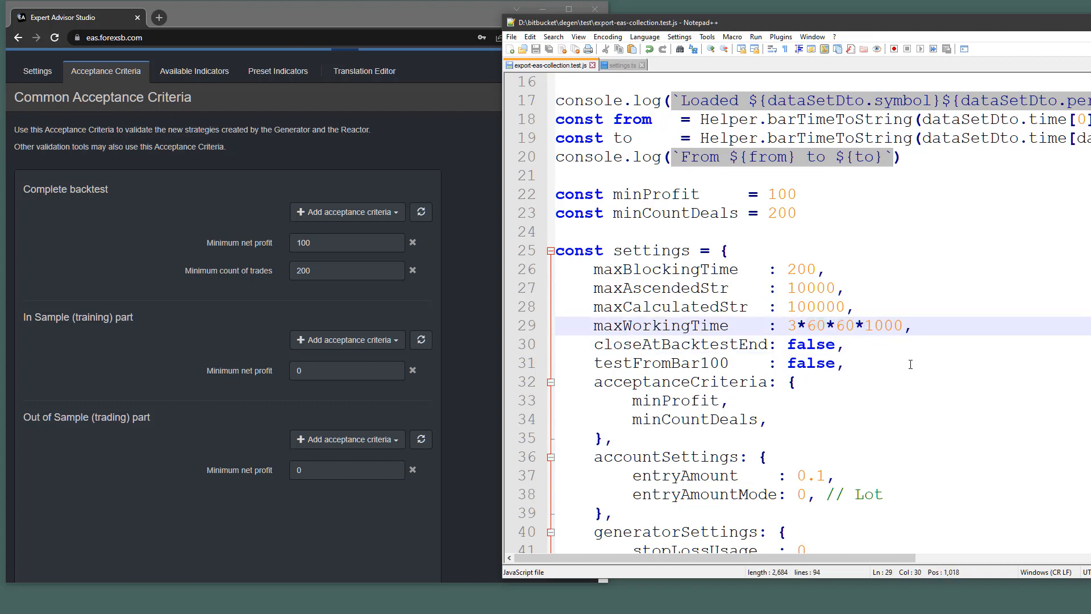
{"action": "key", "text": "BackSpace"}
{"action": "key", "text": "BackSpace"}
{"action": "key", "text": "BackSpace"}
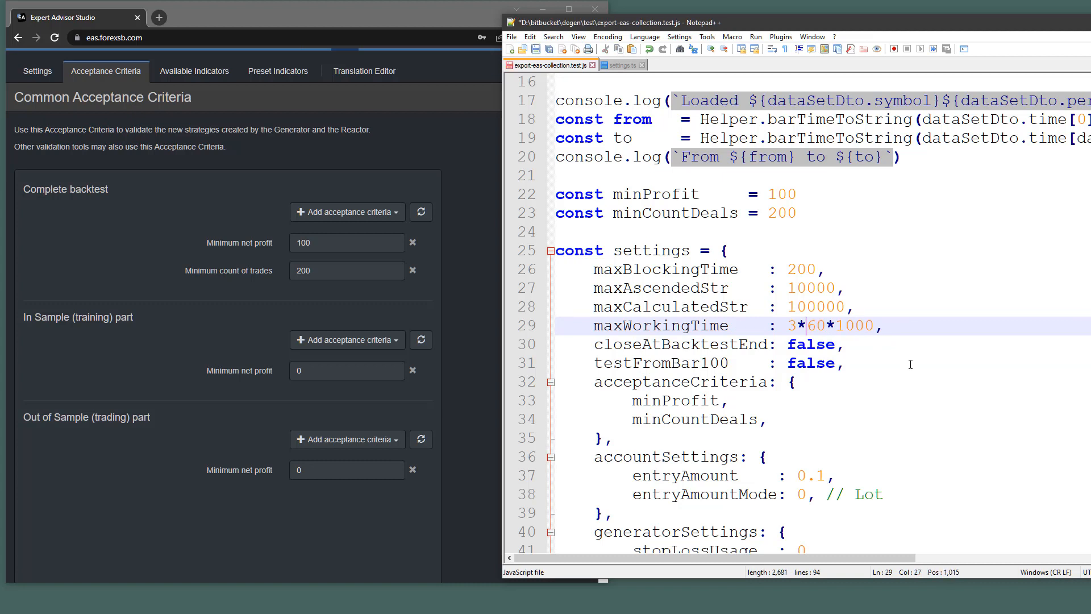
{"action": "key", "text": "Left"}
{"action": "key", "text": "shift+Left"}
{"action": "type", "text": "1"}
{"action": "left_click", "coordinate": [890, 327]}
{"action": "key", "text": "ctrl+s"}
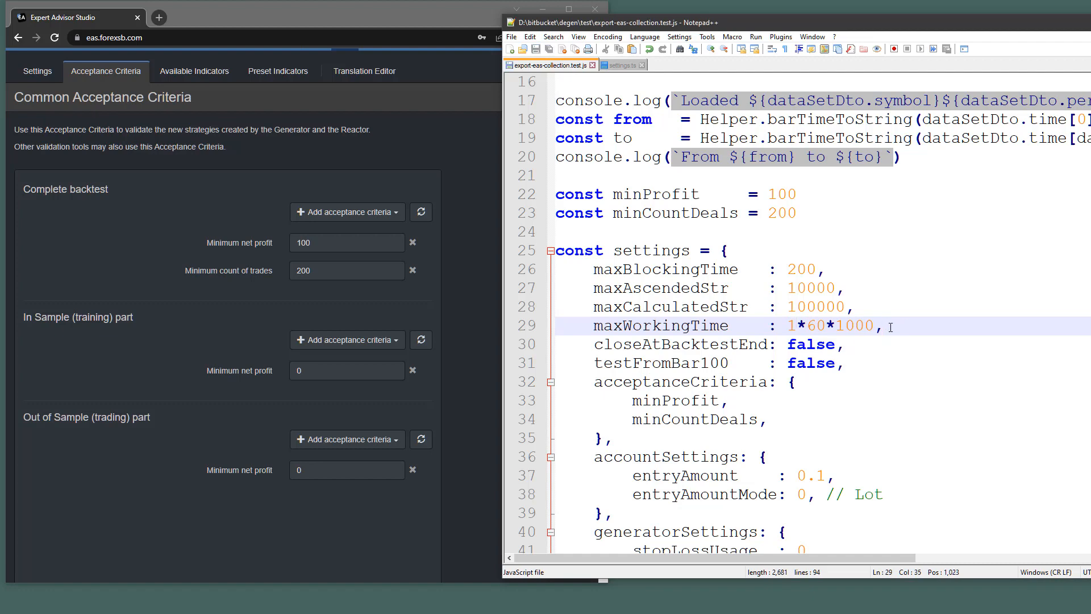
{"action": "scroll", "coordinate": [62, 108], "scroll_direction": "up", "scroll_amount": 1}
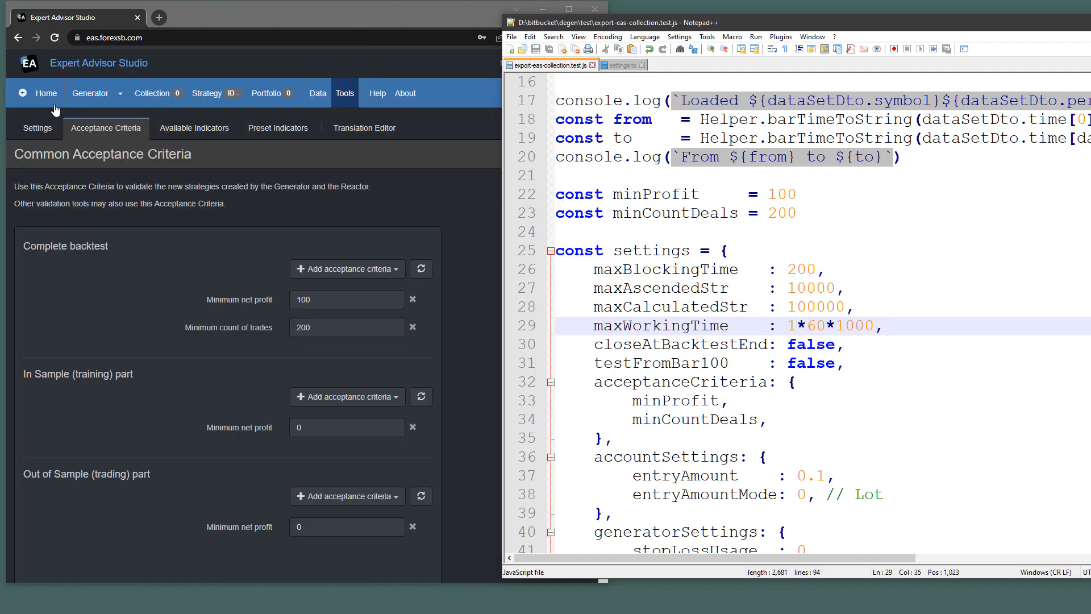
Change the Generator's Working minutes from 3 to 1 under Generator settings.
{"action": "left_click", "coordinate": [78, 97]}
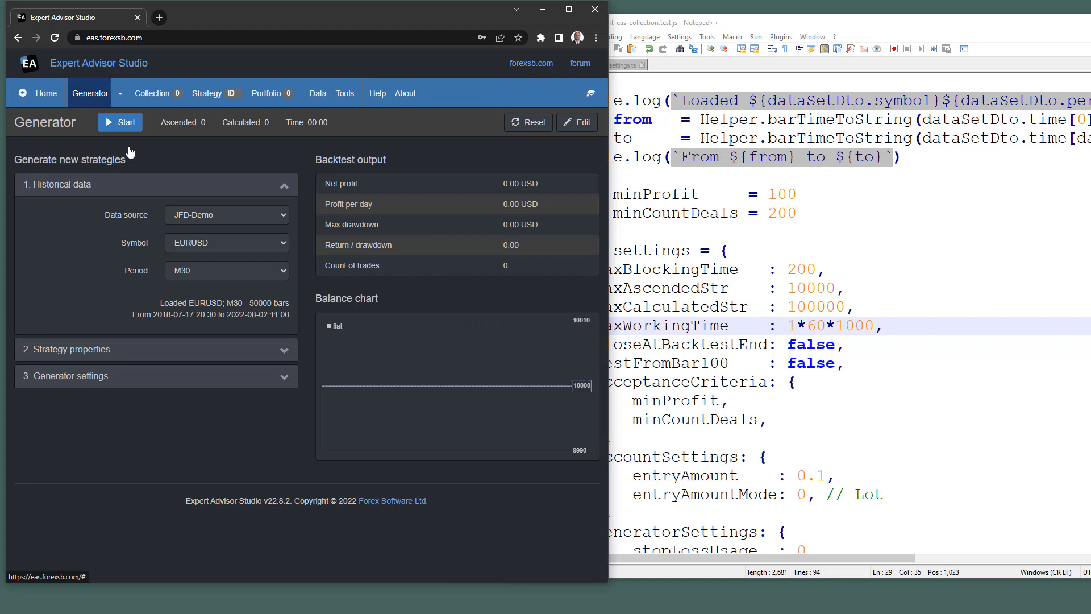
{"action": "left_click", "coordinate": [136, 378]}
{"action": "left_click_drag", "start_coordinate": [179, 509], "coordinate": [160, 511]}
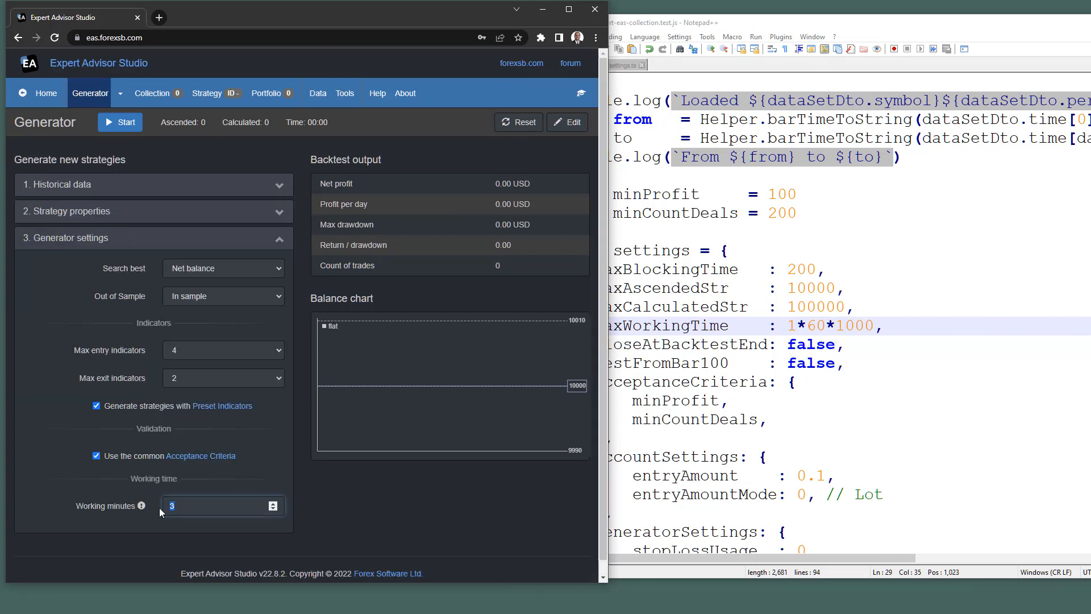
{"action": "type", "text": "1"}
{"action": "left_click", "coordinate": [366, 519]}
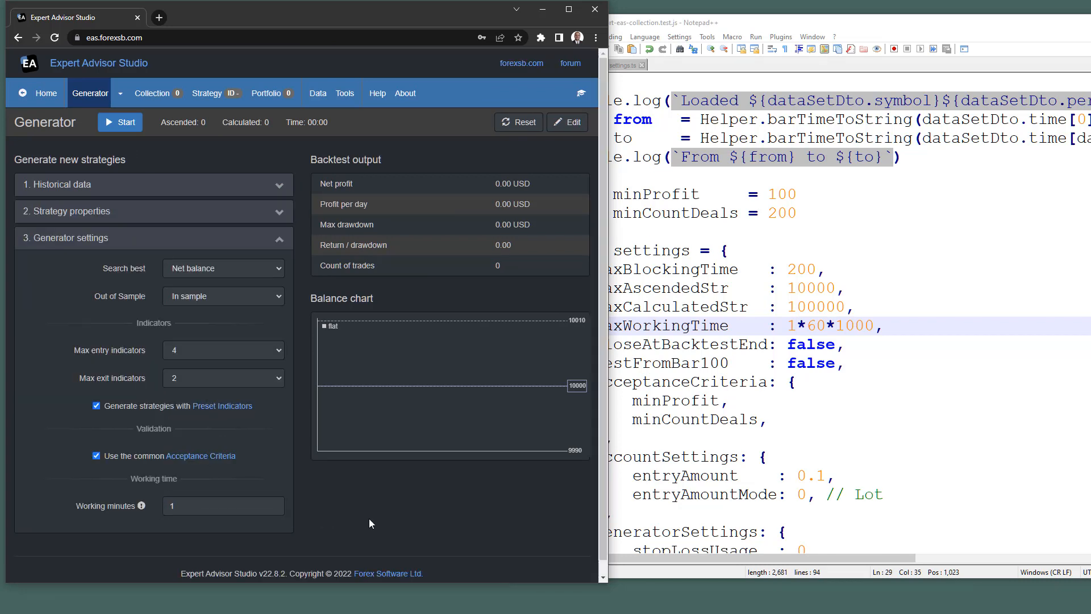
{"action": "left_click", "coordinate": [750, 290]}
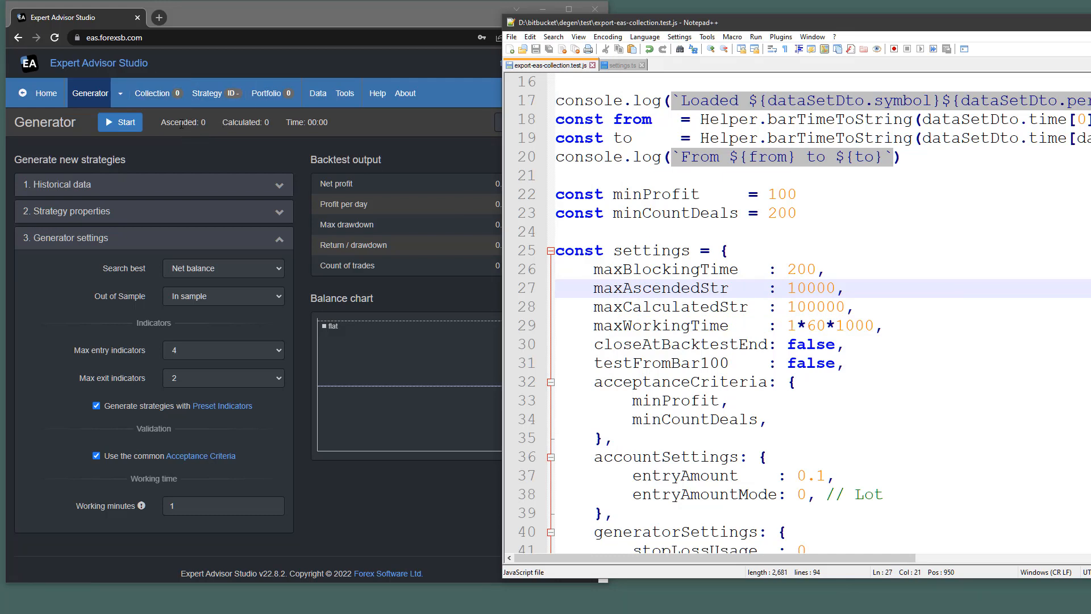
Raise maxAscendedStr on line 27 from 10000 to 100000, then view settings.ts.
{"action": "left_click", "coordinate": [816, 288]}
{"action": "type", "text": "0"}
{"action": "key", "text": "Down"}
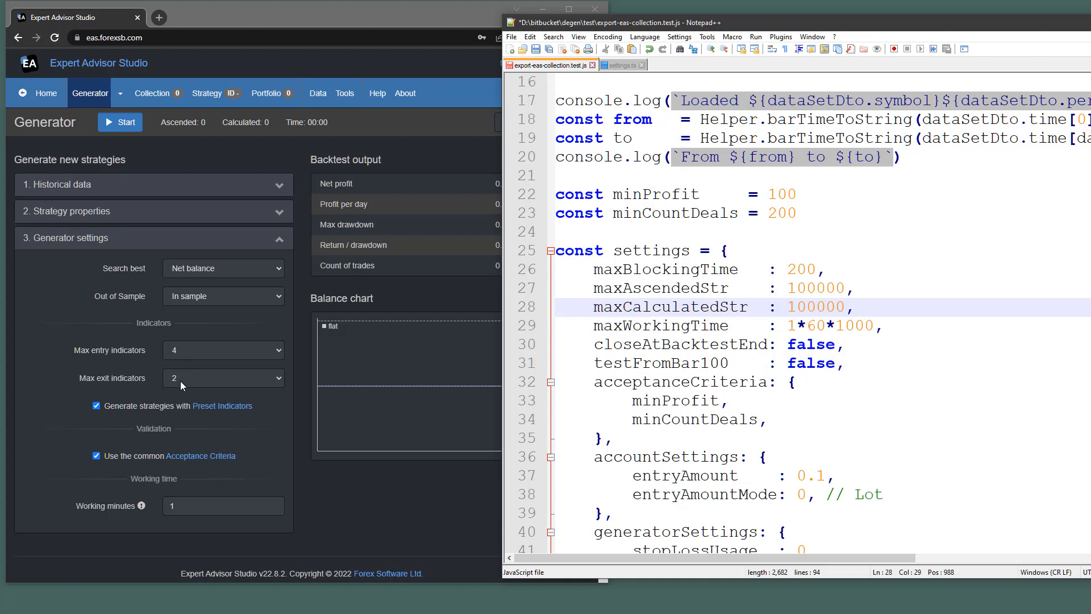
{"action": "scroll", "coordinate": [906, 385], "scroll_direction": "down", "scroll_amount": 2}
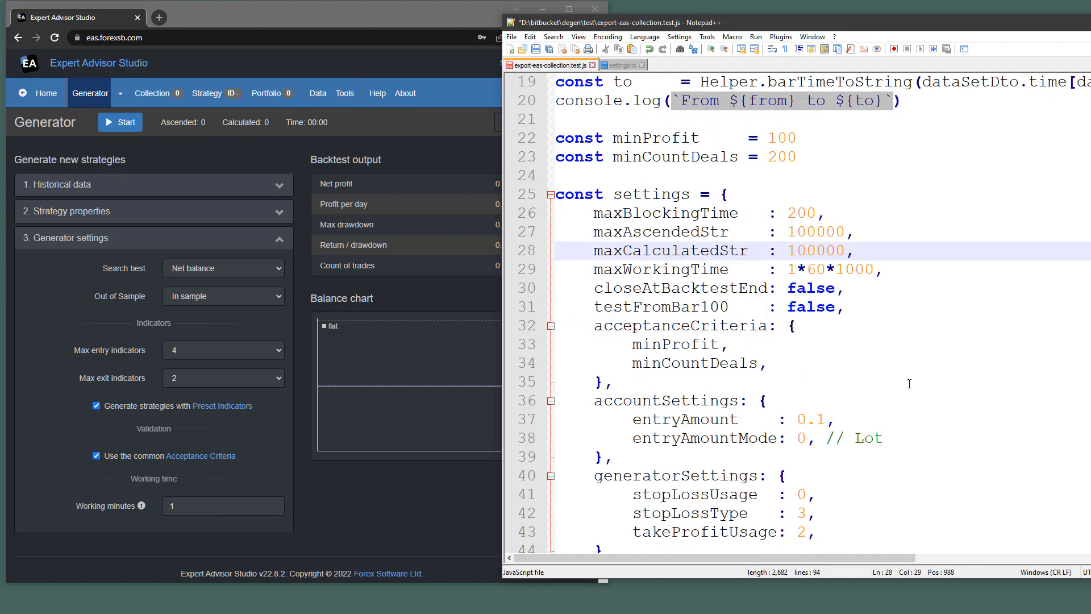
{"action": "scroll", "coordinate": [668, 473], "scroll_direction": "down", "scroll_amount": 2}
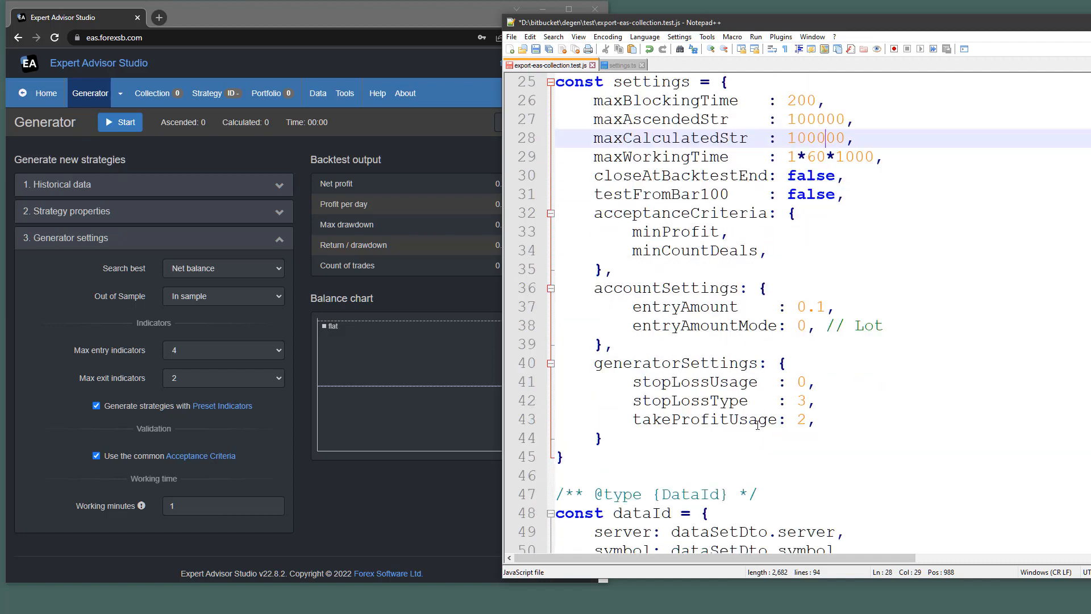
{"action": "scroll", "coordinate": [759, 426], "scroll_direction": "up", "scroll_amount": 3}
{"action": "scroll", "coordinate": [759, 426], "scroll_direction": "down", "scroll_amount": 1}
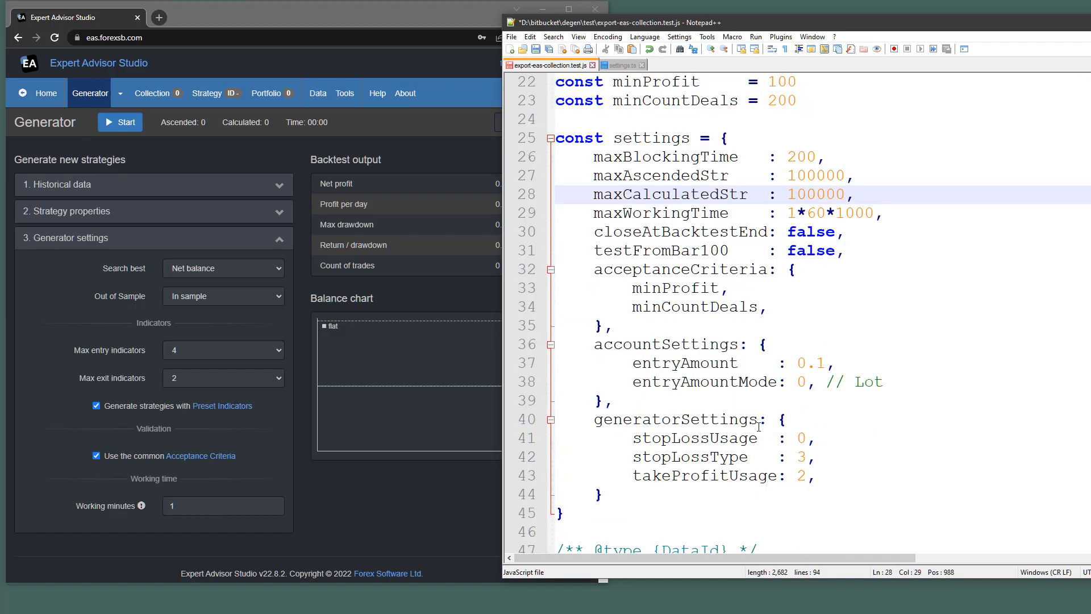
{"action": "scroll", "coordinate": [710, 450], "scroll_direction": "up", "scroll_amount": 2}
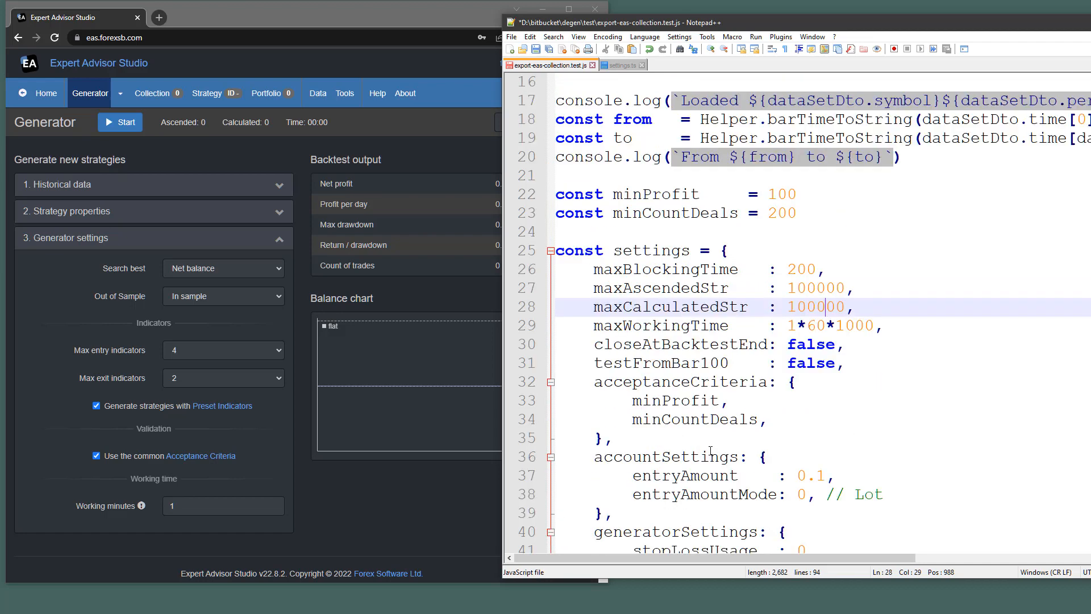
{"action": "left_click", "coordinate": [622, 65]}
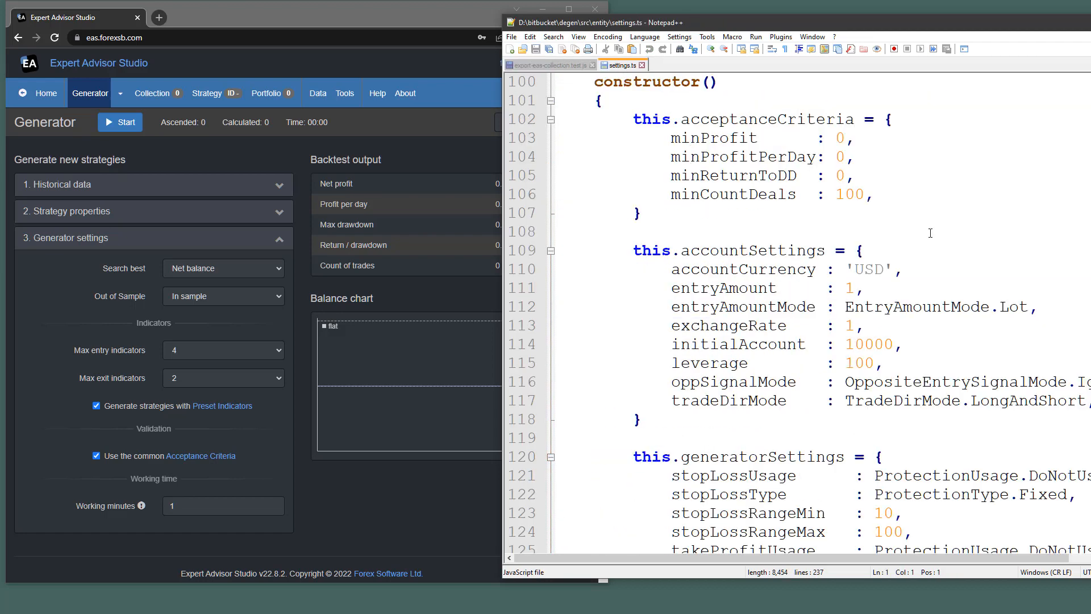
Set Max entry indicators to 3, matching settings.ts maxEntrySlots.
{"action": "scroll", "coordinate": [1044, 284], "scroll_direction": "down", "scroll_amount": 4}
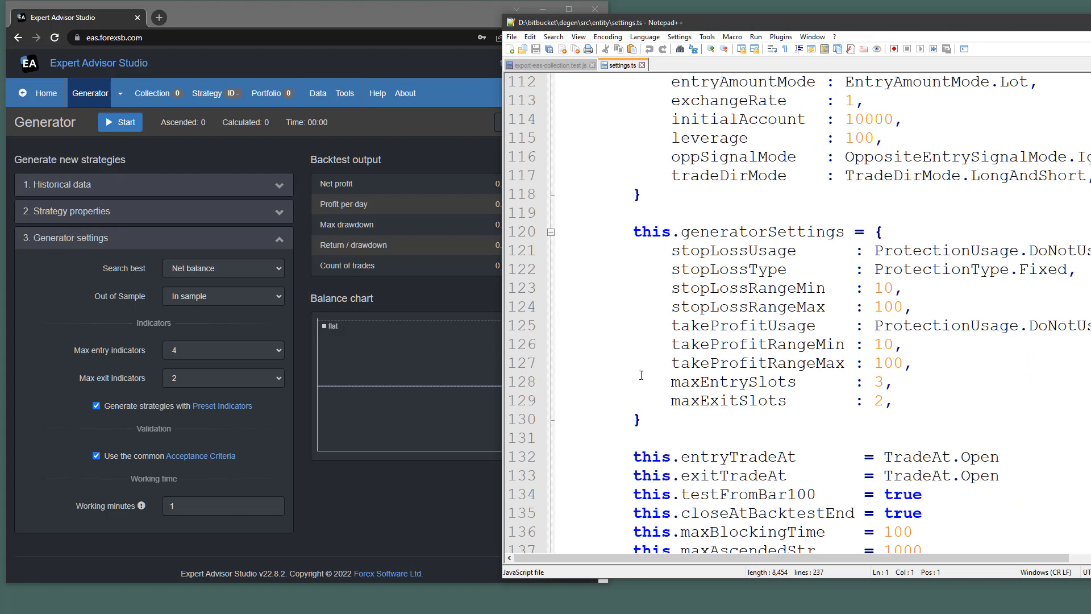
{"action": "left_click_drag", "start_coordinate": [515, 382], "coordinate": [516, 401]}
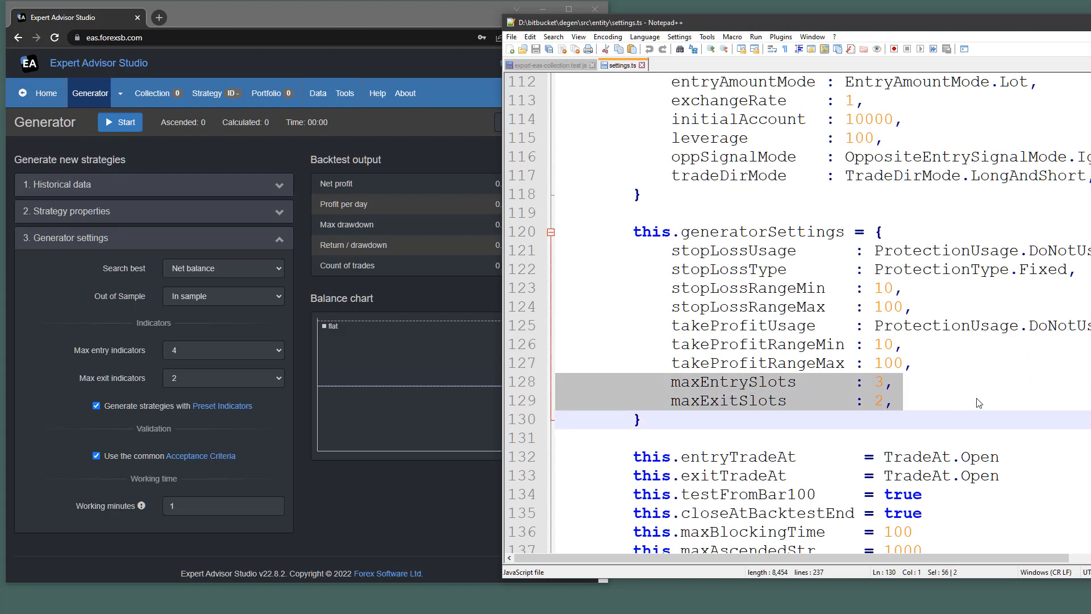
{"action": "left_click", "coordinate": [949, 404]}
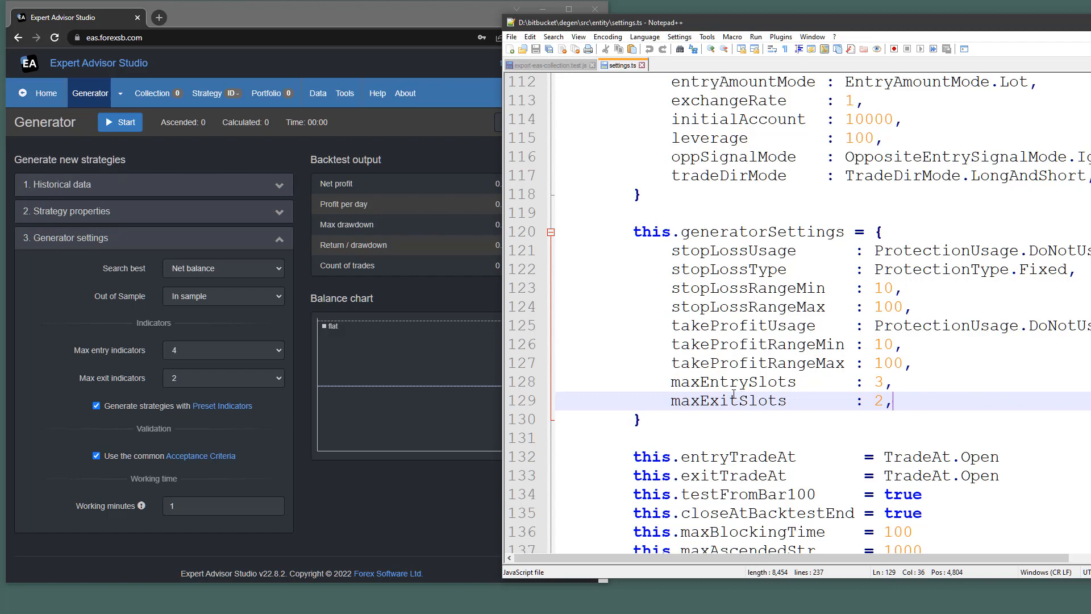
{"action": "left_click", "coordinate": [237, 350]}
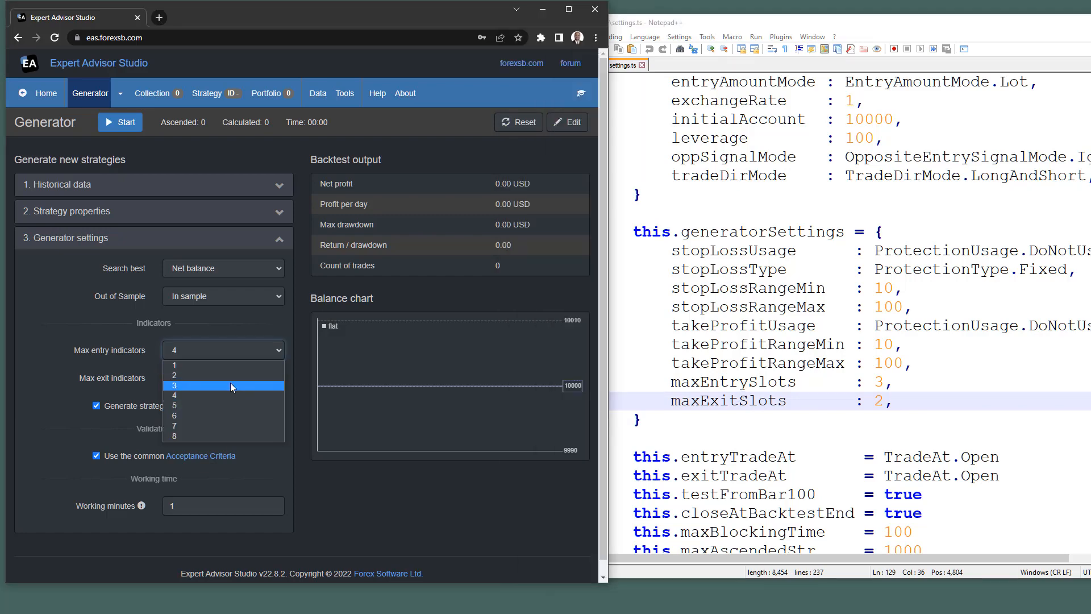
{"action": "left_click", "coordinate": [230, 383]}
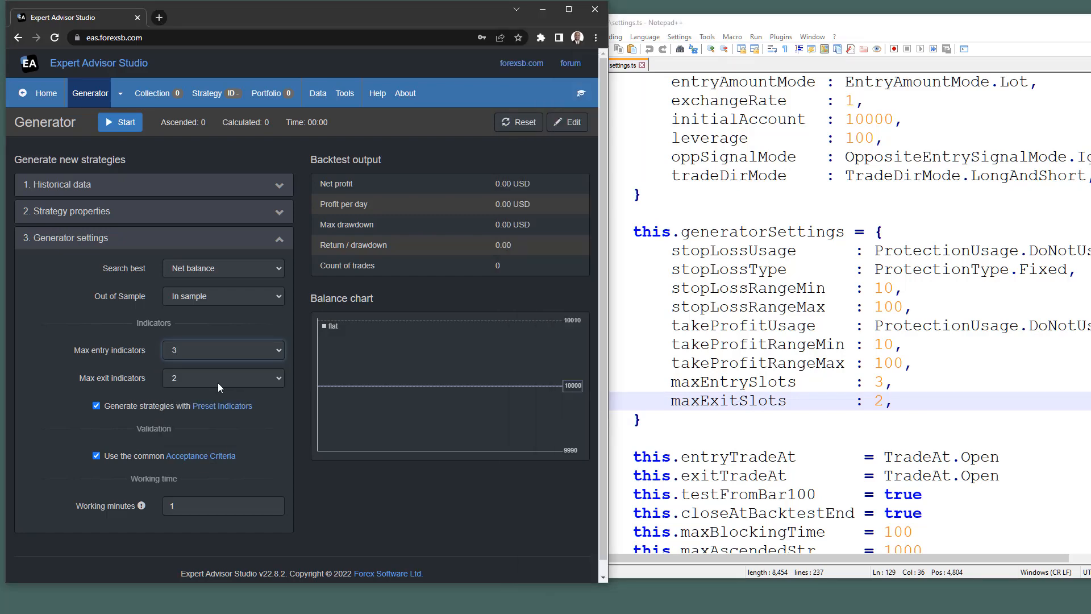
Turn off Generate strategies with Preset Indicators and expand Strategy properties.
{"action": "left_click", "coordinate": [898, 405]}
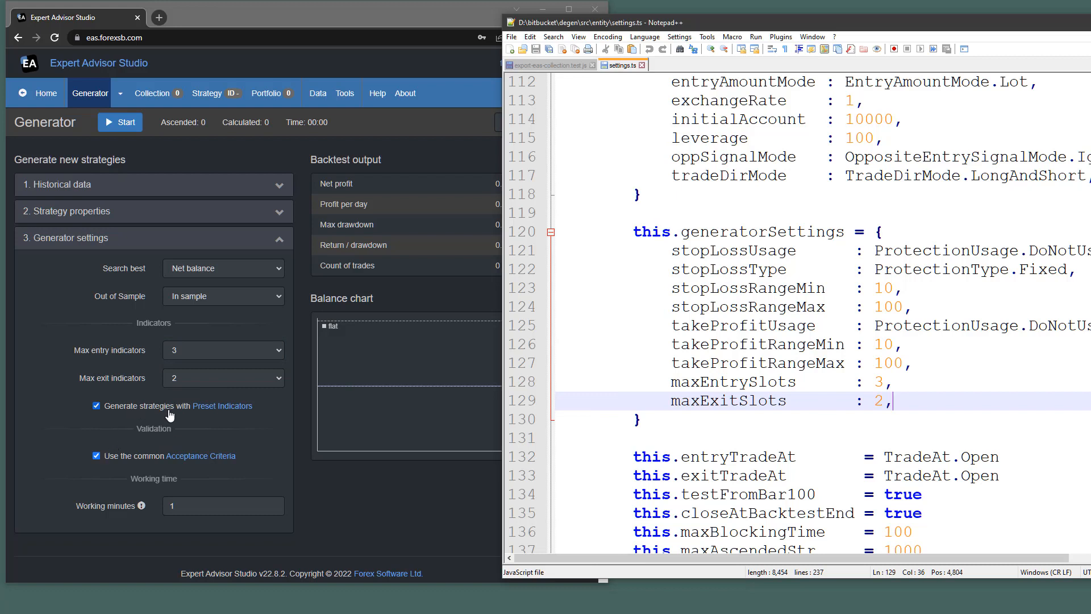
{"action": "left_click", "coordinate": [96, 406]}
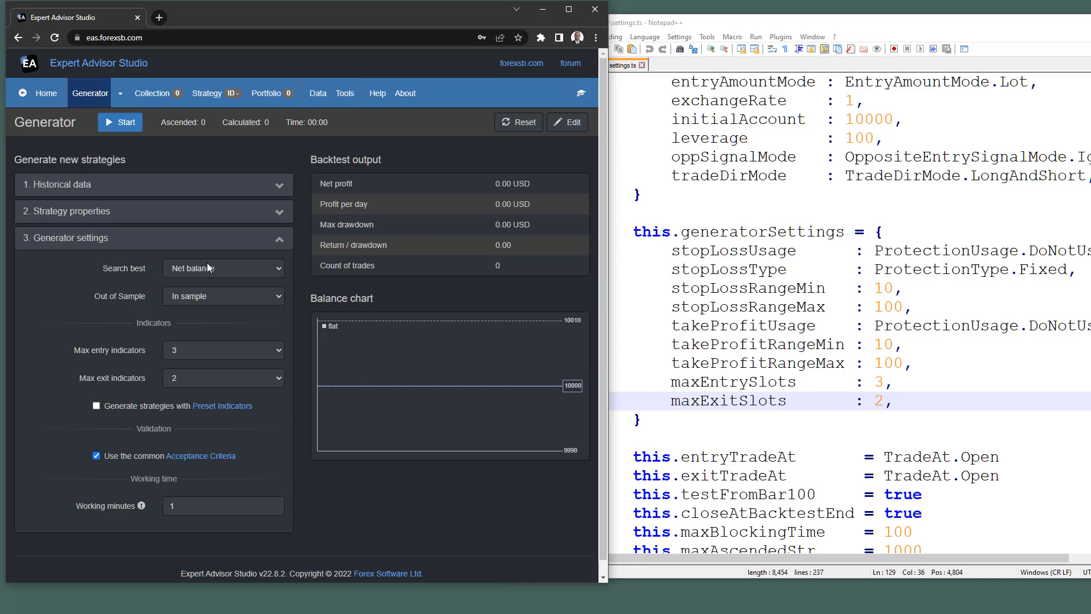
{"action": "left_click", "coordinate": [139, 213]}
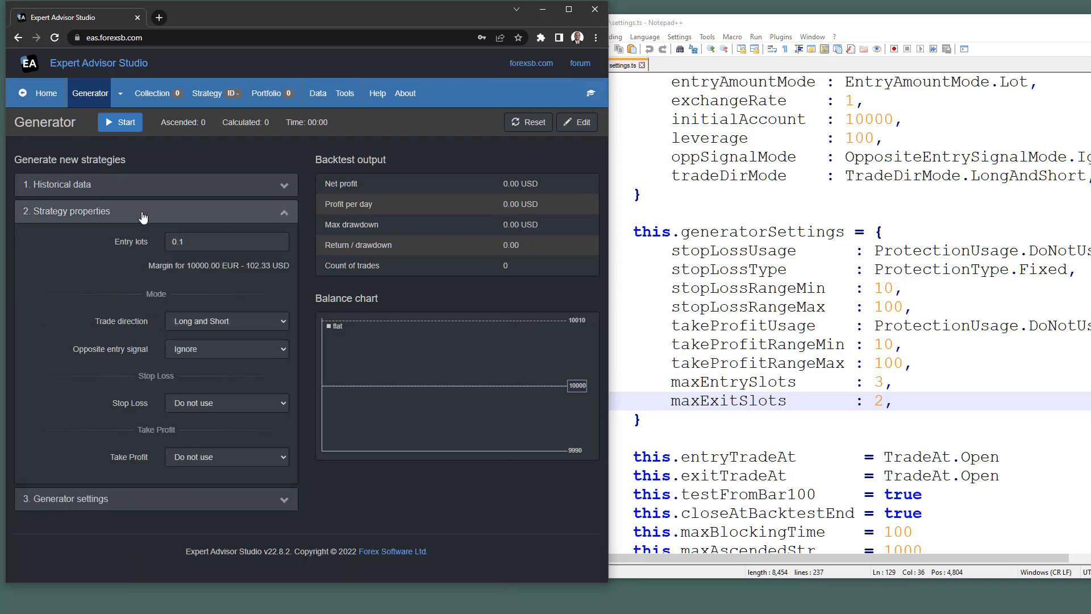
{"action": "left_click", "coordinate": [1011, 398]}
{"action": "scroll", "coordinate": [1008, 366], "scroll_direction": "up", "scroll_amount": 3}
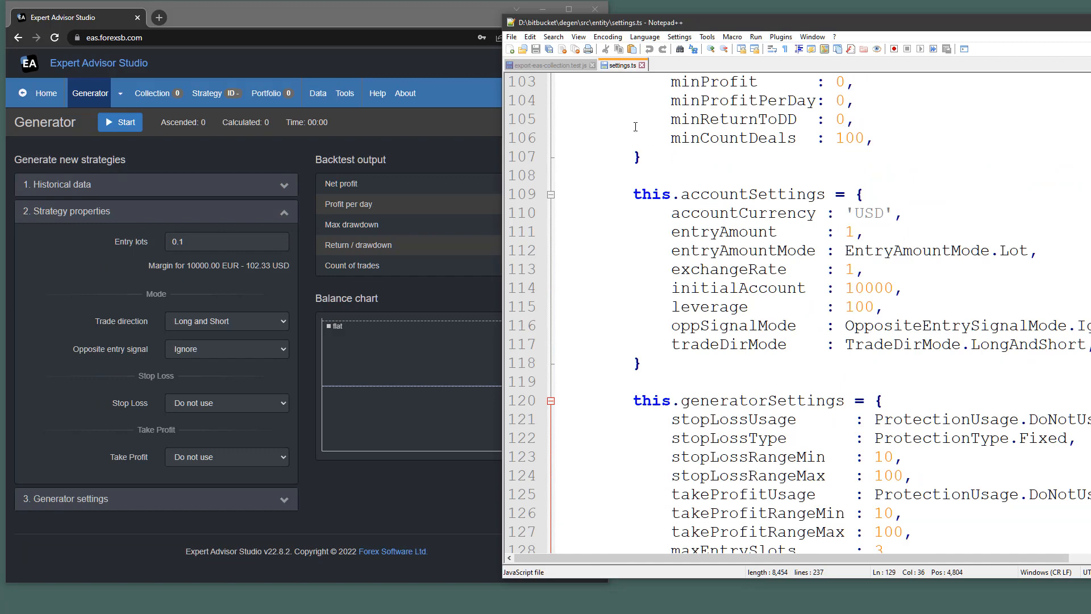
{"action": "key", "text": "ctrl+Tab"}
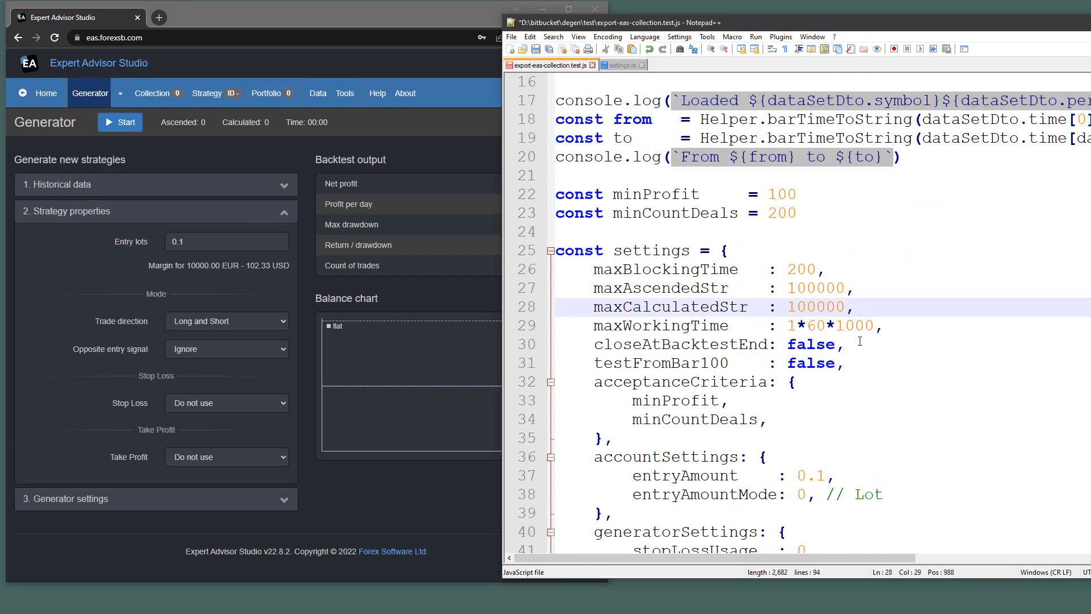
{"action": "scroll", "coordinate": [841, 391], "scroll_direction": "down", "scroll_amount": 2}
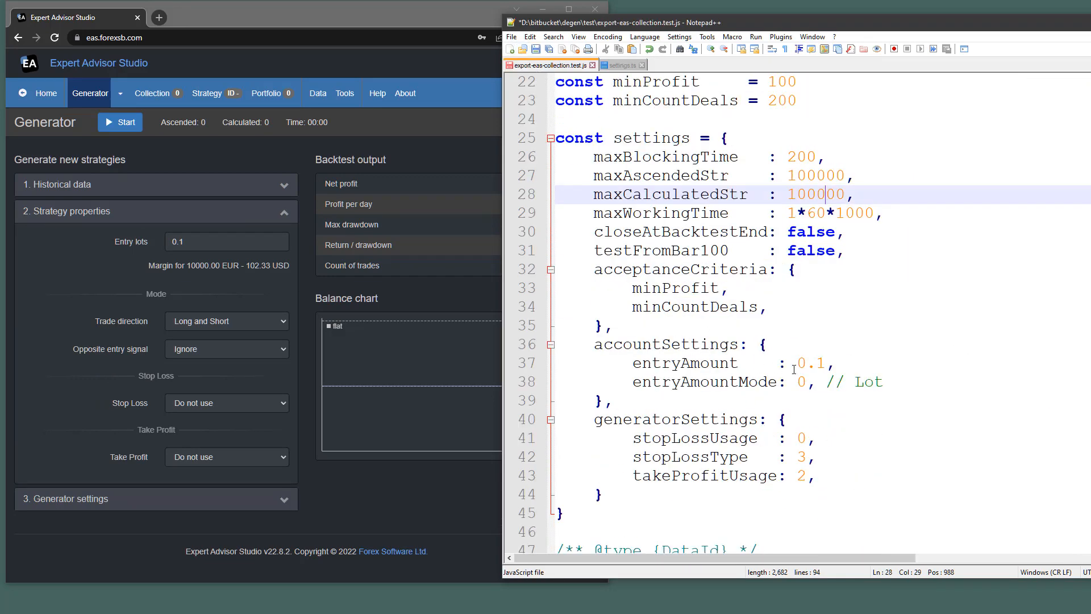
{"action": "double_click", "coordinate": [702, 364]}
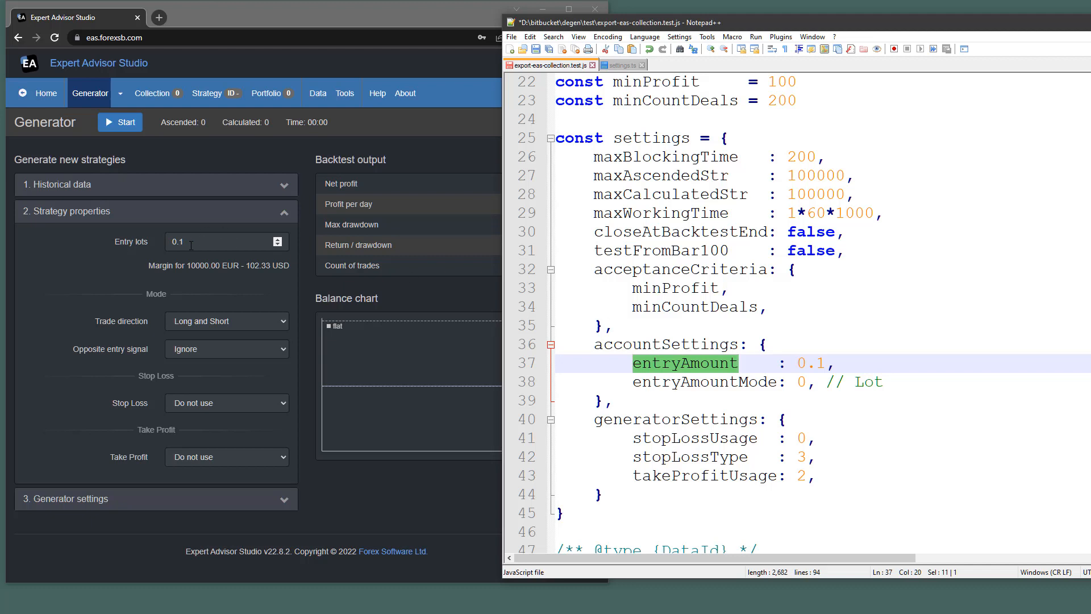
{"action": "left_click", "coordinate": [720, 384]}
{"action": "left_click_drag", "start_coordinate": [856, 384], "coordinate": [889, 382]}
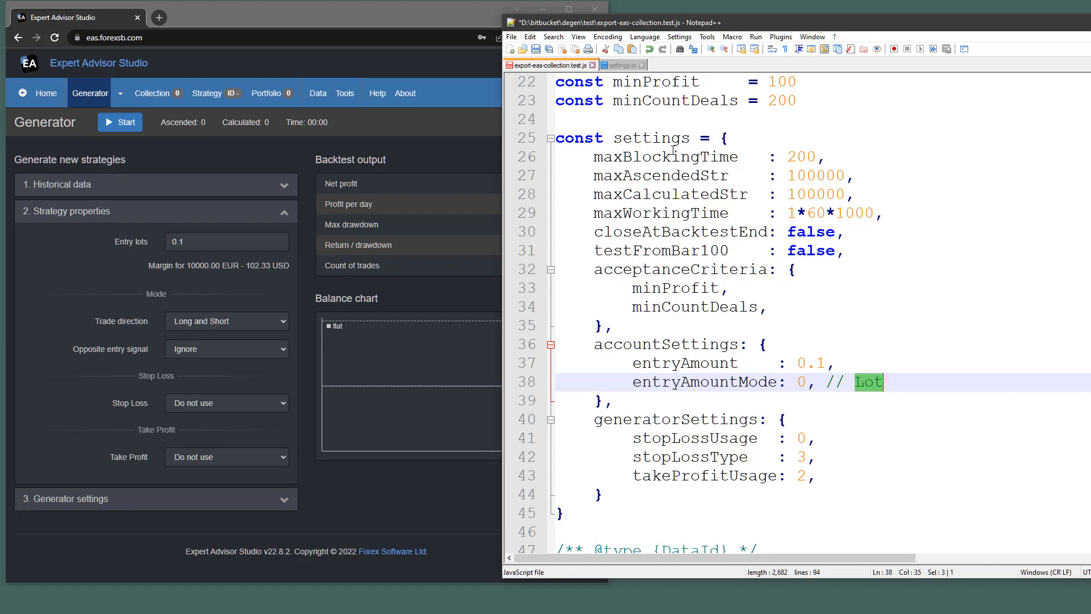
{"action": "left_click", "coordinate": [622, 67]}
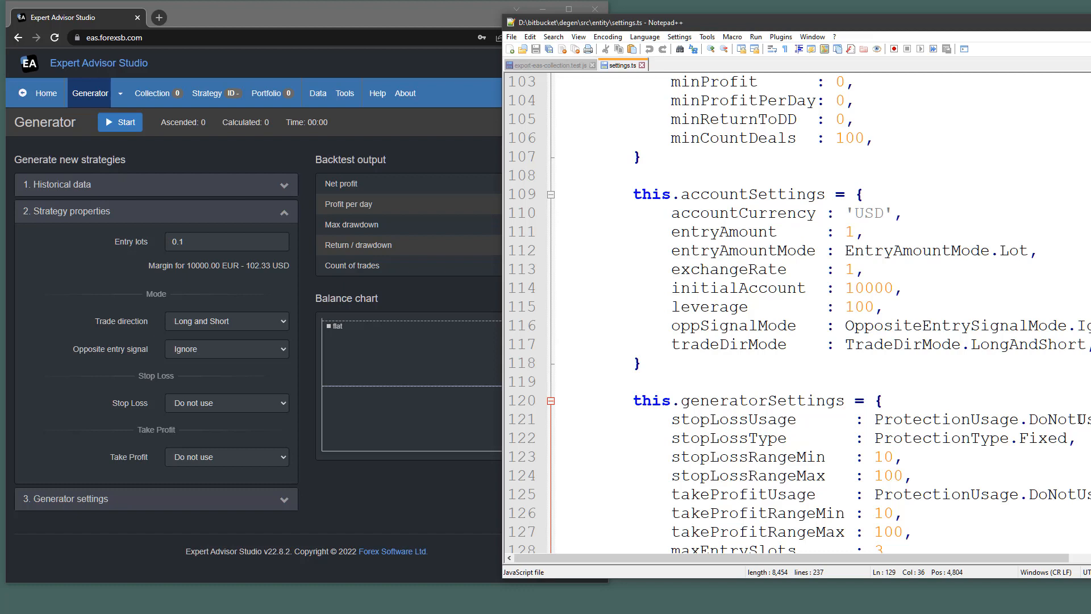
Set Expert Advisor Studio's Stop Loss usage to Always use.
{"action": "left_click", "coordinate": [256, 403]}
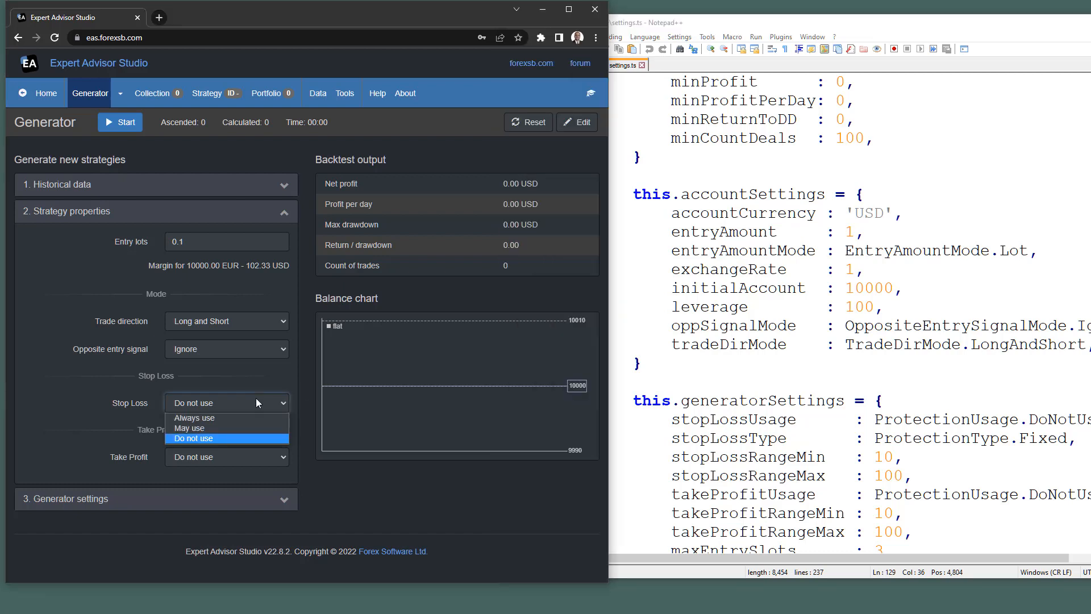
{"action": "left_click", "coordinate": [246, 425]}
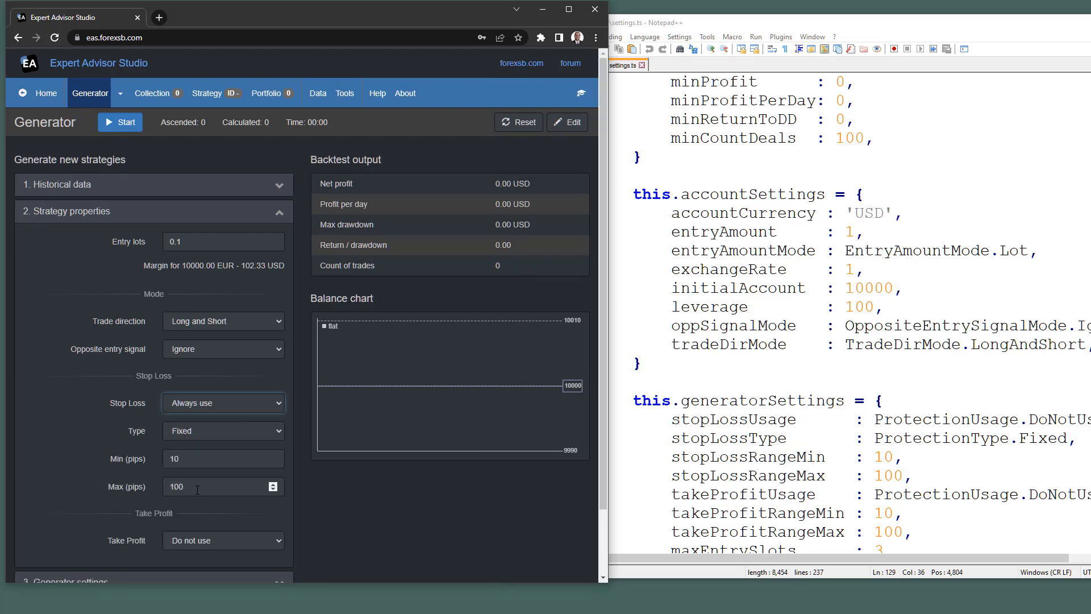
{"action": "scroll", "coordinate": [197, 490], "scroll_direction": "down", "scroll_amount": 2}
Open enum.ts from Notepad++'s recent files to review the protection enum values.
{"action": "left_click", "coordinate": [624, 381]}
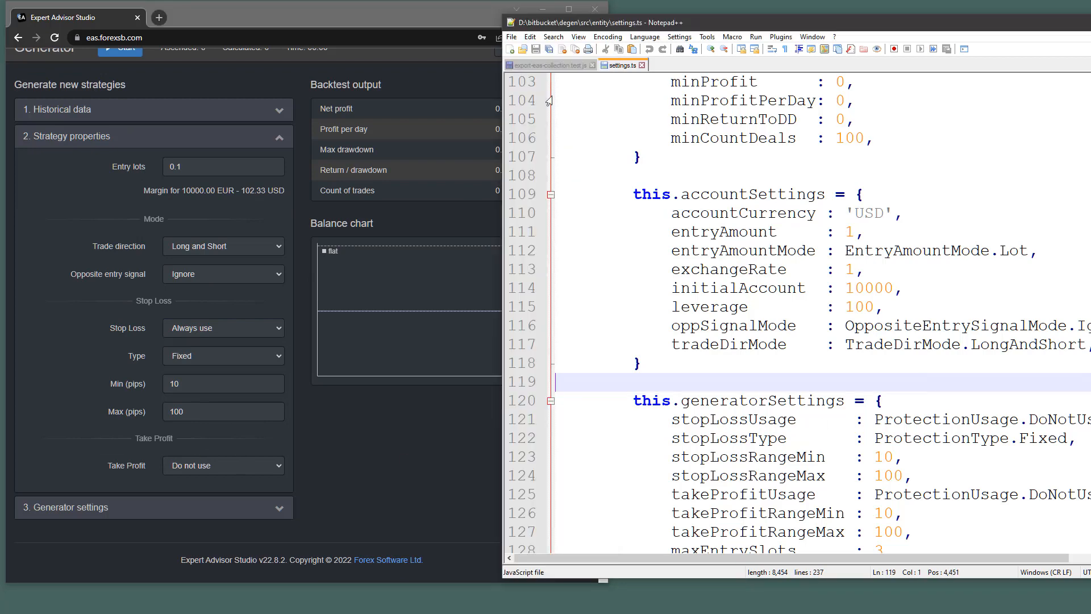
{"action": "left_click", "coordinate": [547, 65]}
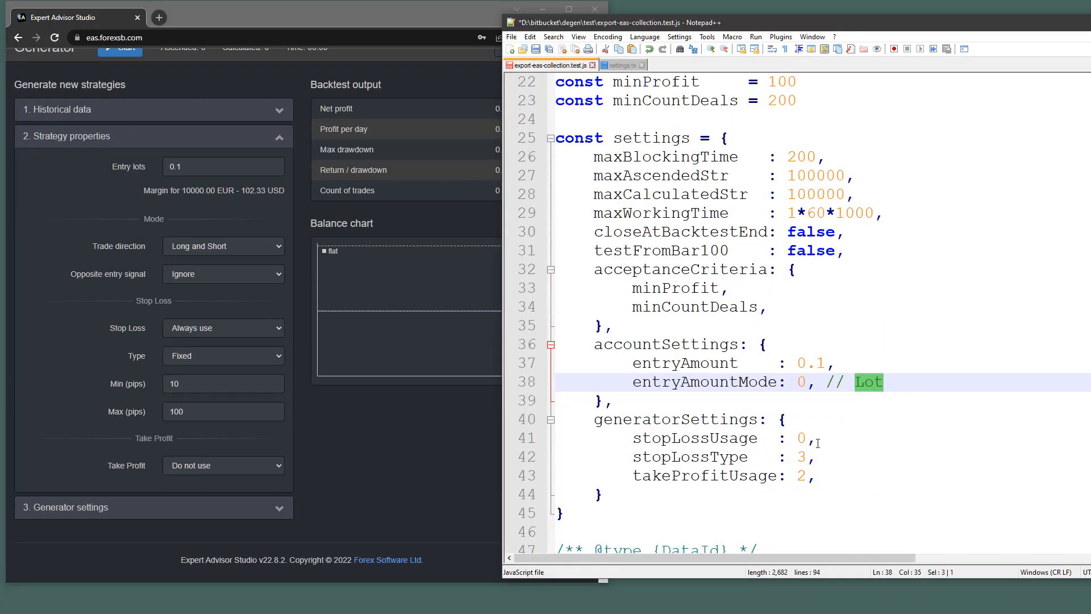
{"action": "left_click", "coordinate": [622, 65]}
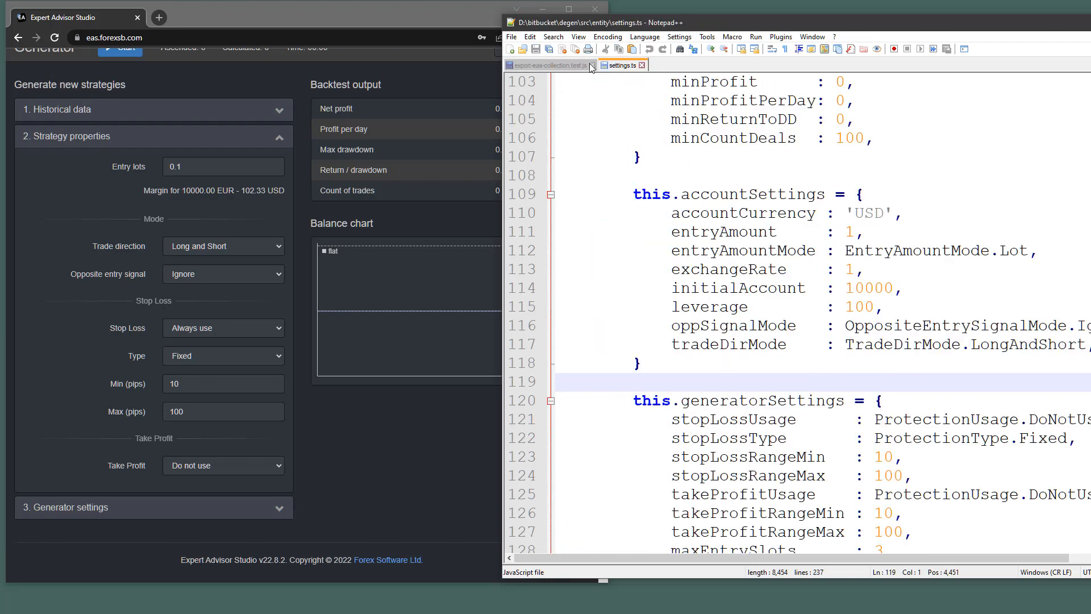
{"action": "left_click", "coordinate": [512, 37]}
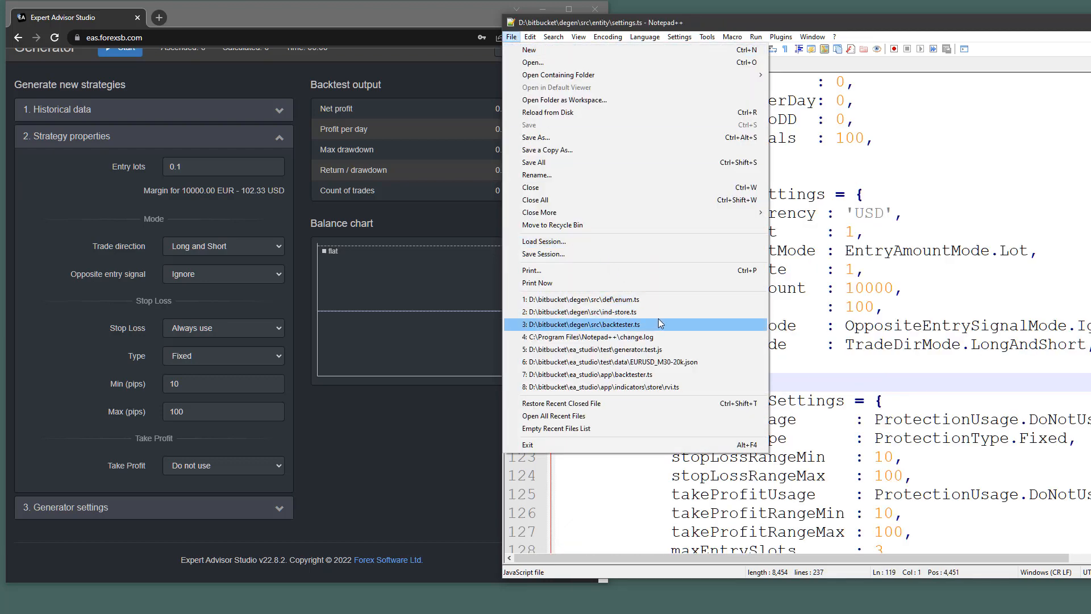
{"action": "left_click", "coordinate": [658, 302]}
{"action": "scroll", "coordinate": [836, 348], "scroll_direction": "down", "scroll_amount": 11}
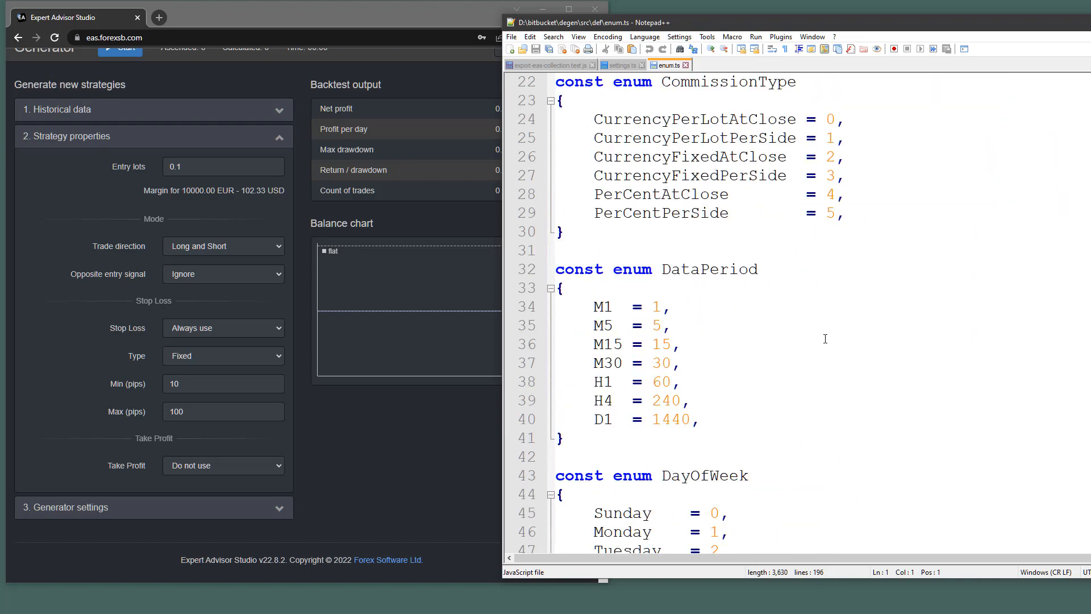
{"action": "scroll", "coordinate": [824, 334], "scroll_direction": "down", "scroll_amount": 19}
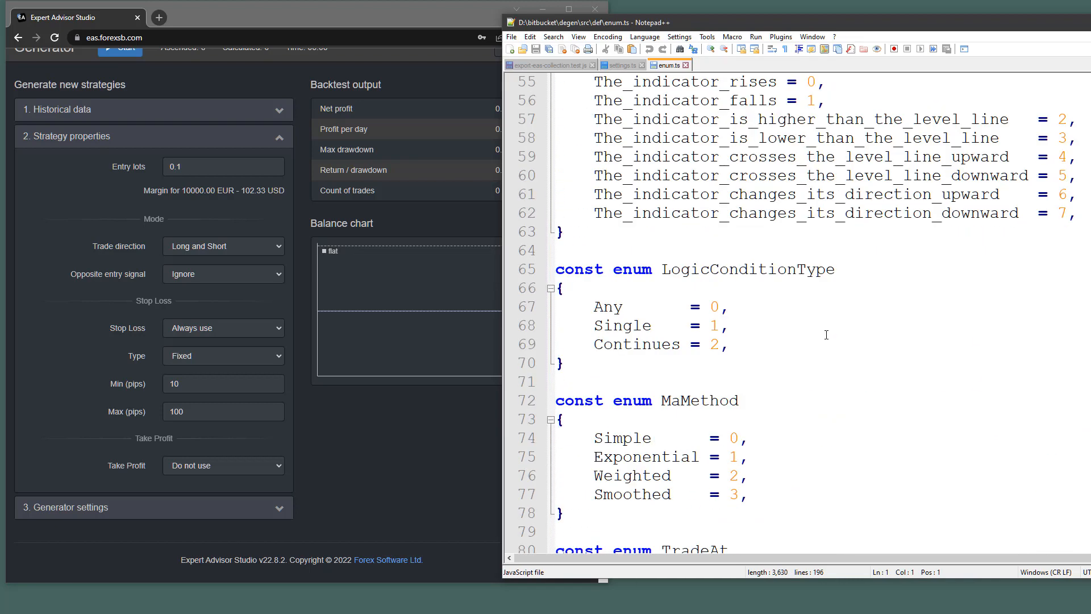
{"action": "scroll", "coordinate": [825, 334], "scroll_direction": "down", "scroll_amount": 4}
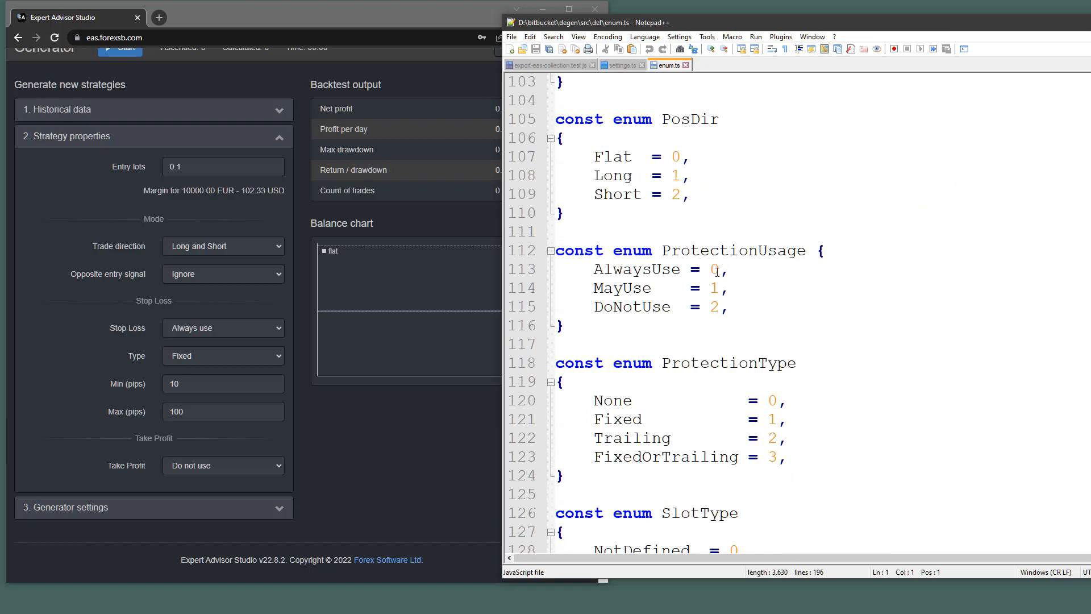
Comment stopLossUsage with '// Always' and change stopLossType from 3 to 1.
{"action": "key", "text": "ctrl+Tab"}
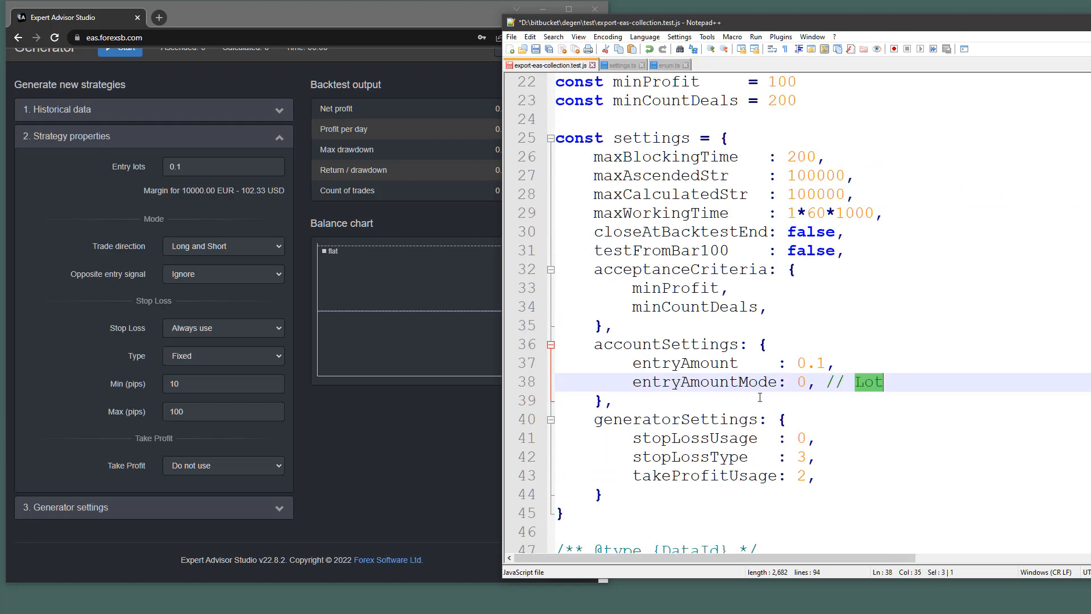
{"action": "left_click", "coordinate": [853, 444]}
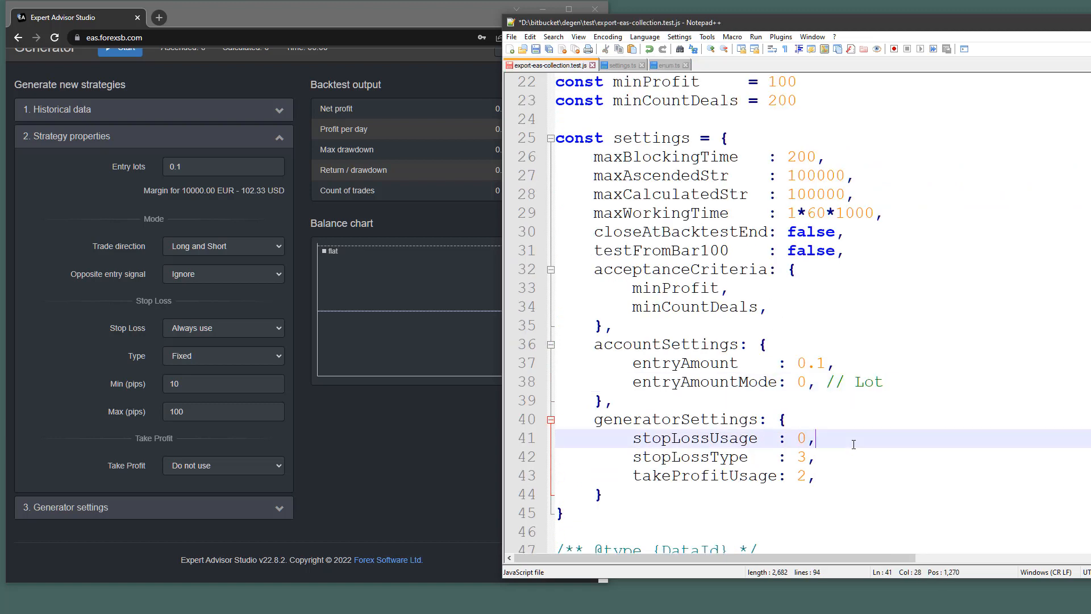
{"action": "type", "text": "// Always"}
{"action": "left_click", "coordinate": [662, 66]}
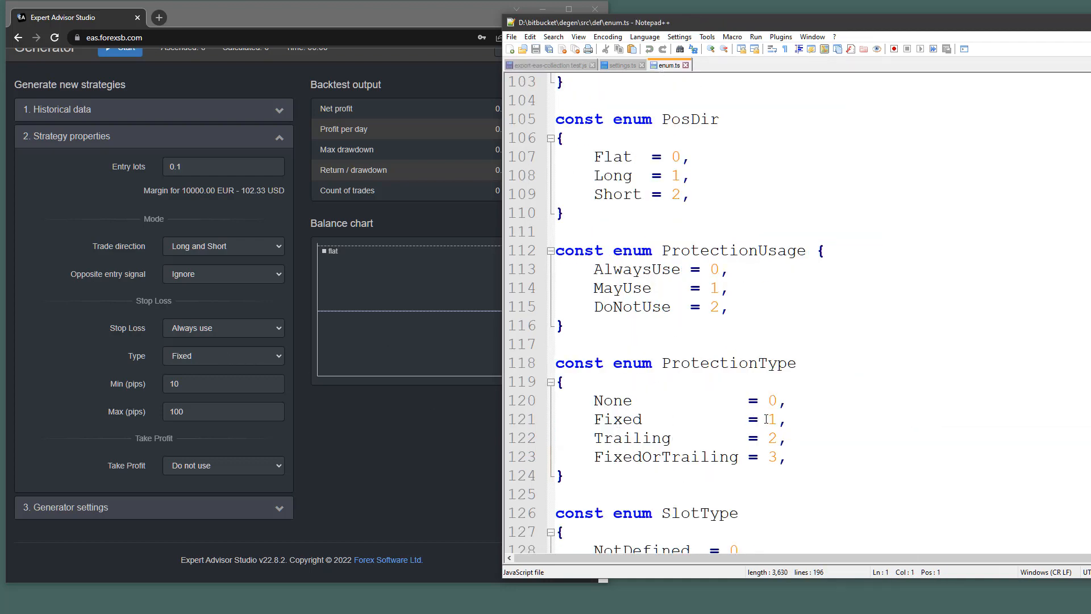
{"action": "left_click", "coordinate": [531, 64]}
{"action": "double_click", "coordinate": [801, 456]}
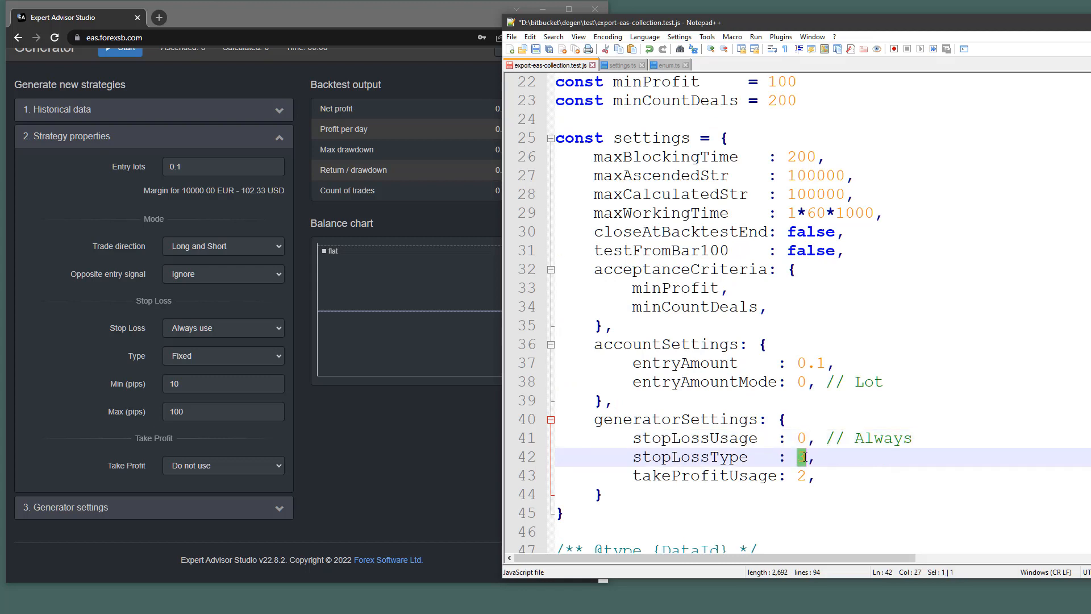
{"action": "type", "text": "1"}
{"action": "left_click", "coordinate": [863, 505]}
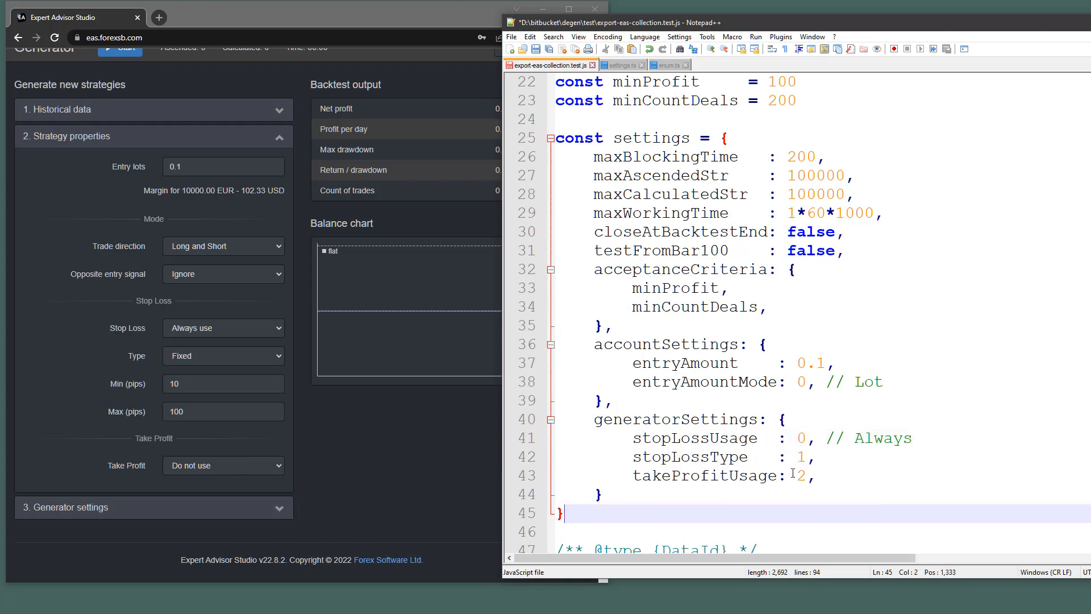
Add '// Do not use' to takeProfitUsage and '// Fixed' to stopLossType, then save the script.
{"action": "left_click", "coordinate": [666, 65]}
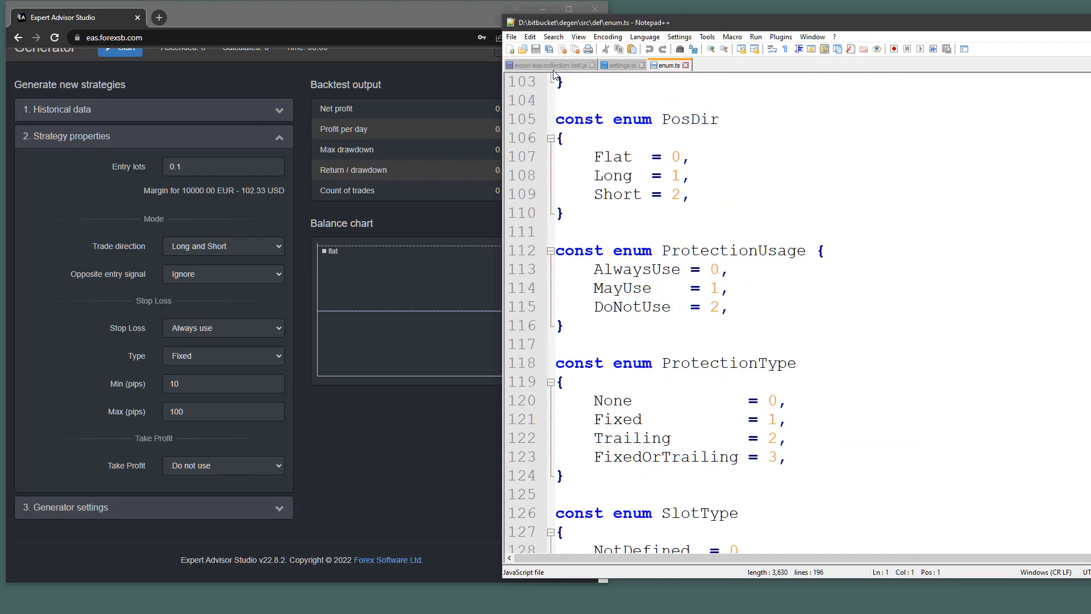
{"action": "key", "text": "ctrl+Tab"}
{"action": "left_click", "coordinate": [846, 474]}
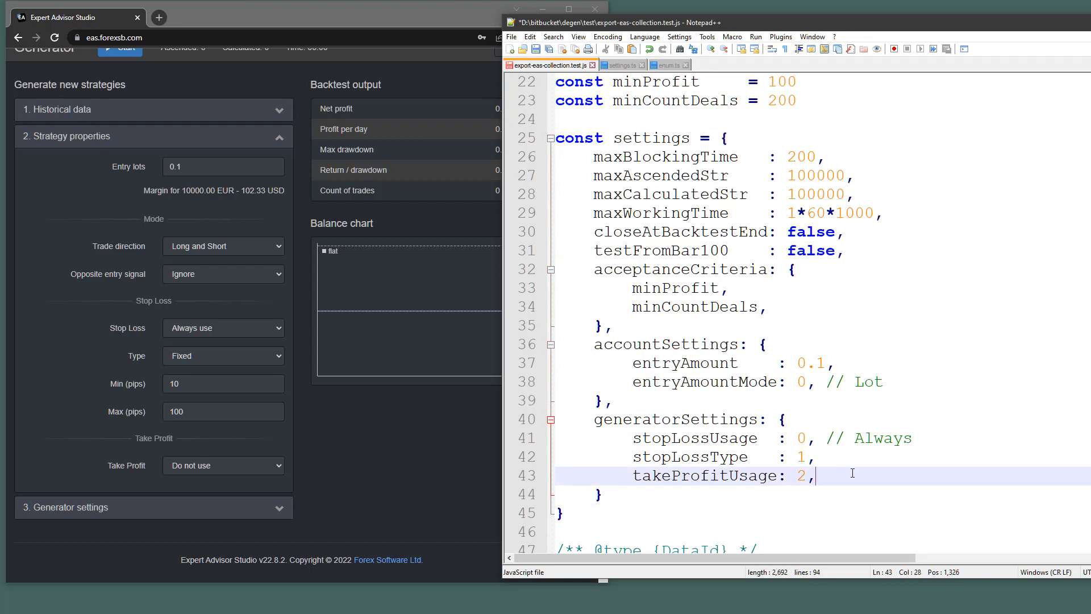
{"action": "type", "text": "// Do not use"}
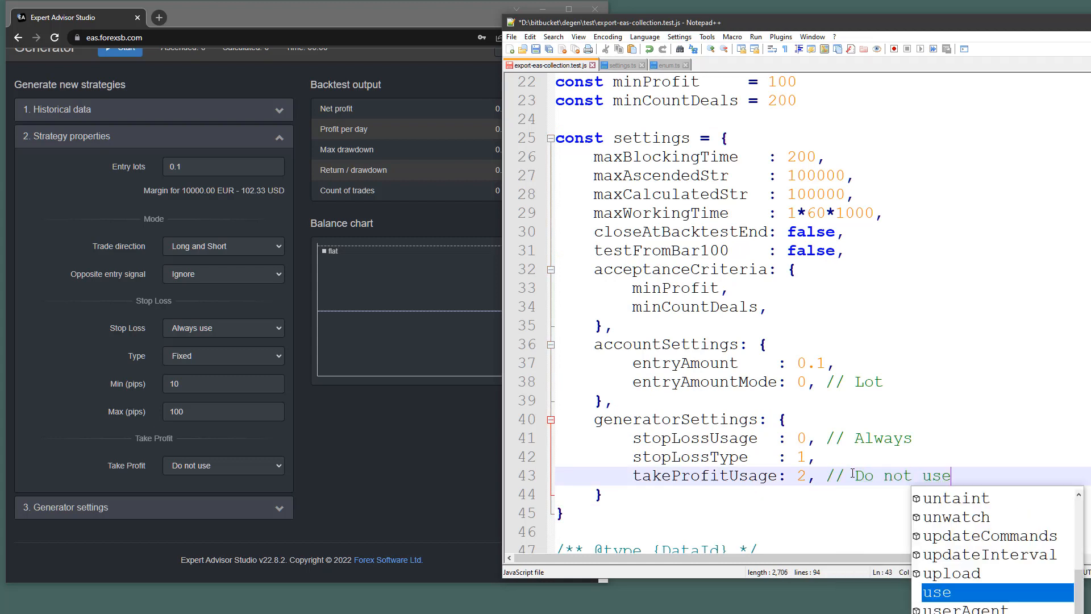
{"action": "key", "text": "Escape"}
{"action": "key", "text": "Up"}
{"action": "type", "text": "// "}
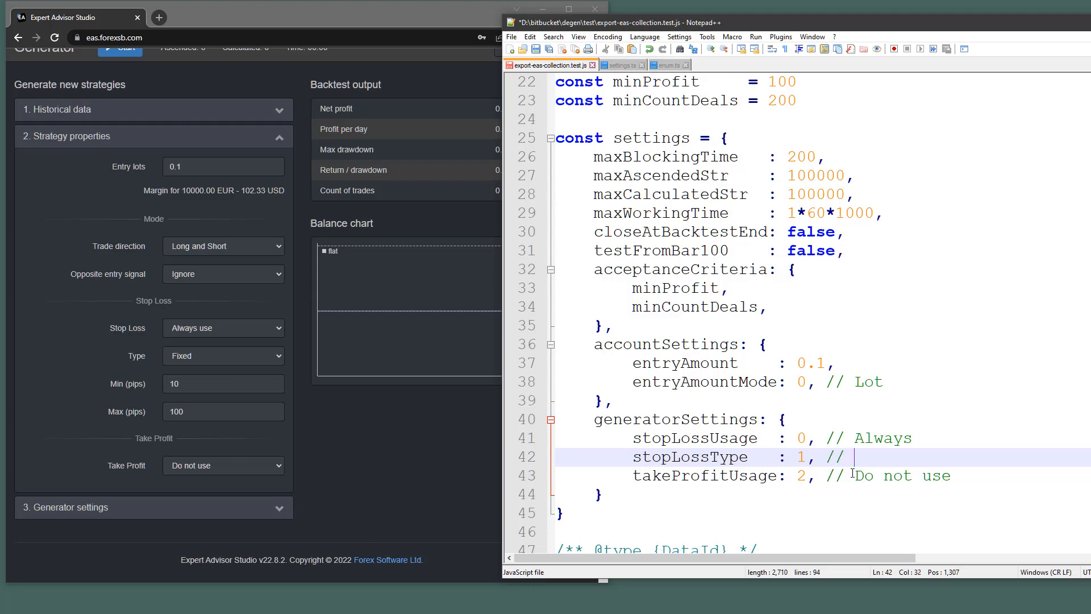
{"action": "type", "text": "Fixed"}
{"action": "key", "text": "Escape"}
{"action": "key", "text": "ctrl+s"}
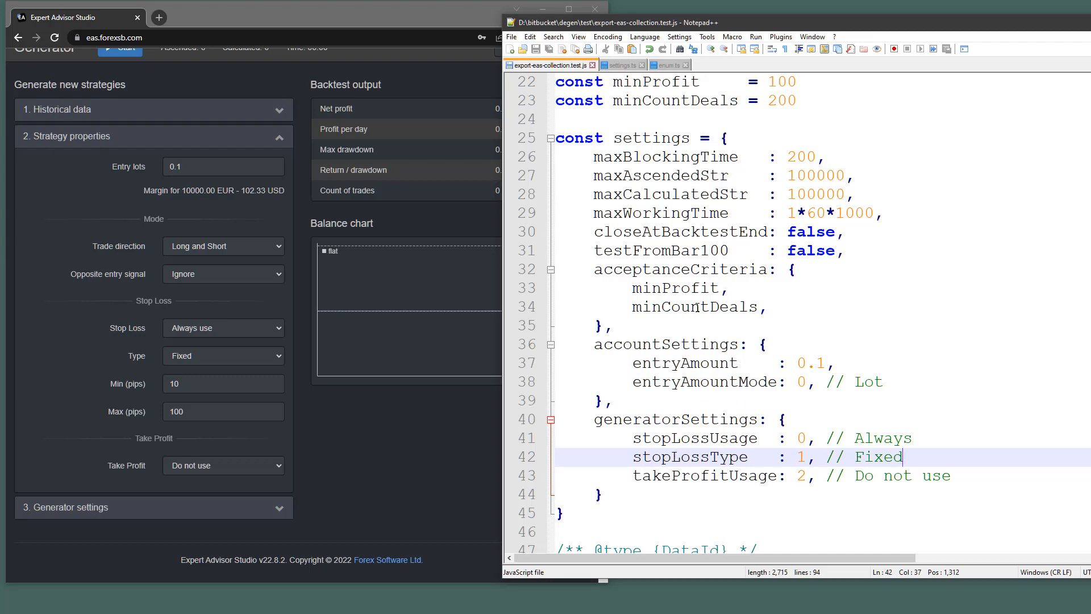
{"action": "scroll", "coordinate": [697, 307], "scroll_direction": "up", "scroll_amount": 1}
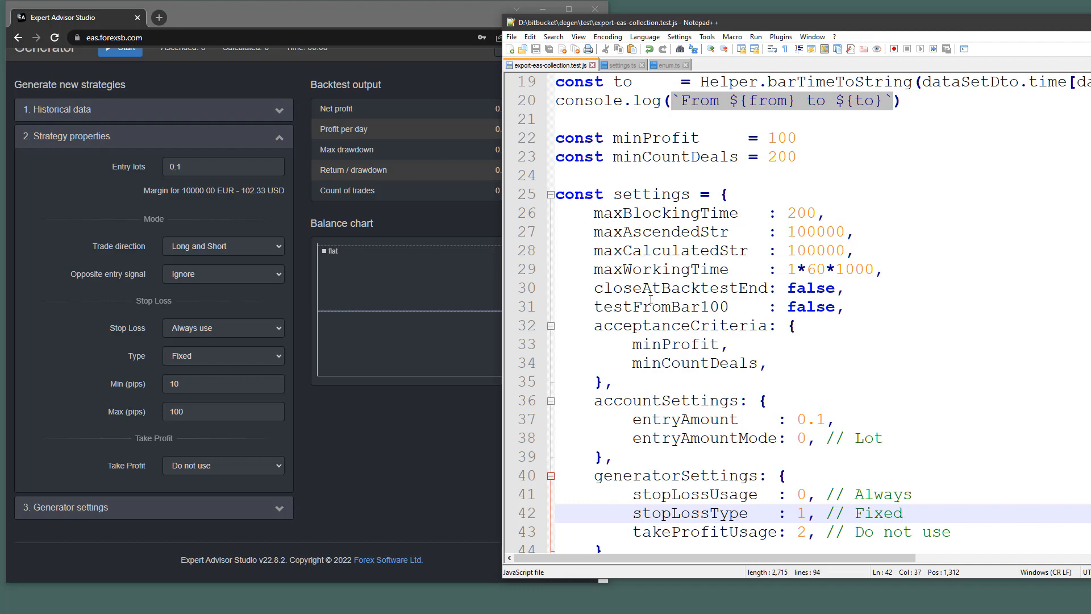
Open the studio's settings page and compare it with settings.ts defaults such as initialAccount 10000.
{"action": "left_click", "coordinate": [418, 459]}
{"action": "scroll", "coordinate": [236, 149], "scroll_direction": "up", "scroll_amount": 2}
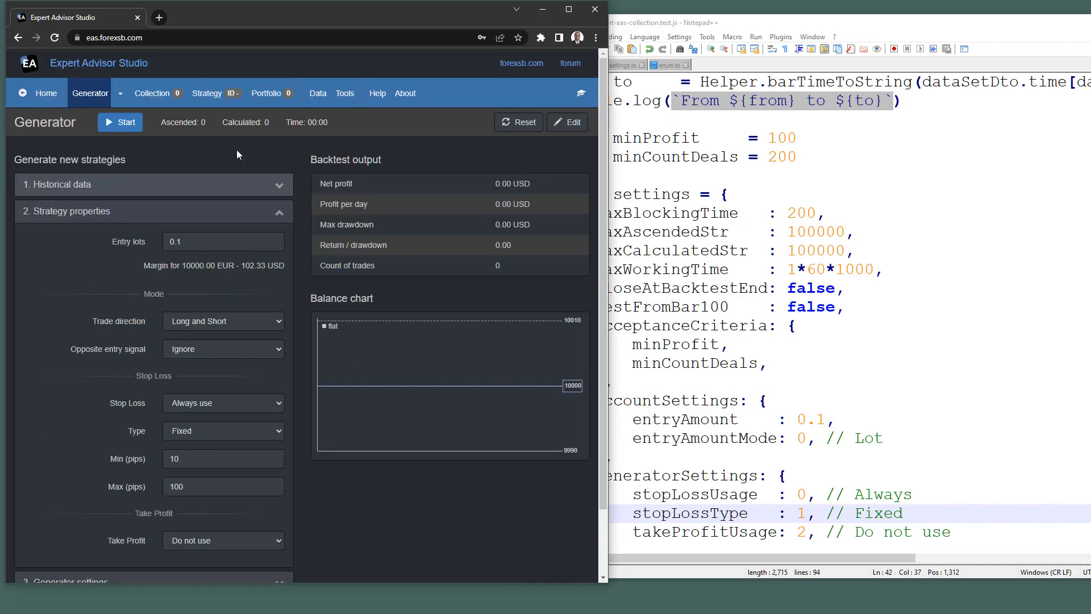
{"action": "left_click", "coordinate": [343, 94]}
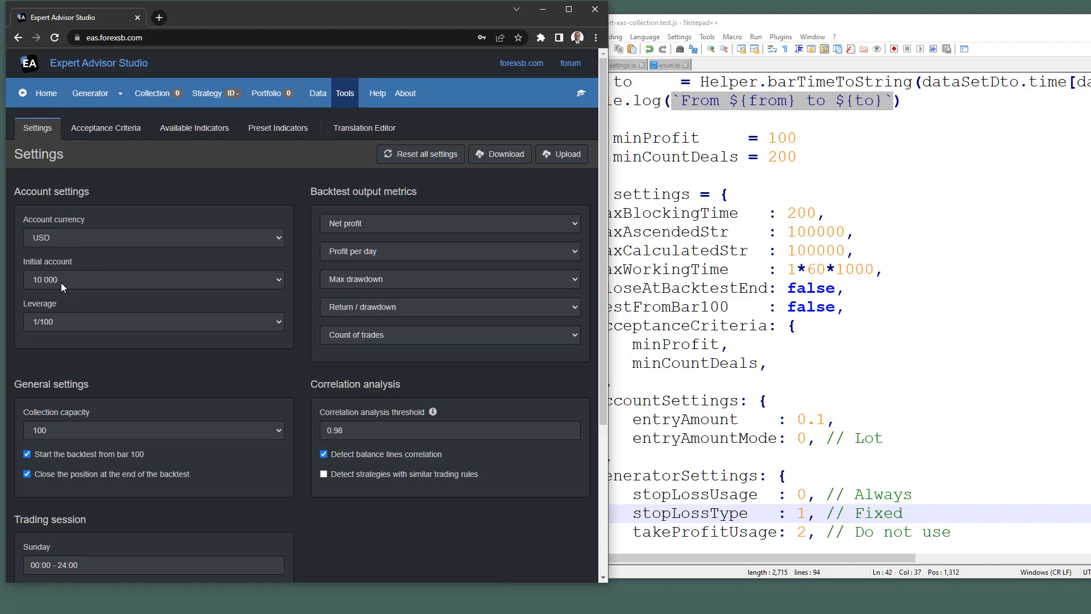
{"action": "left_click", "coordinate": [625, 65]}
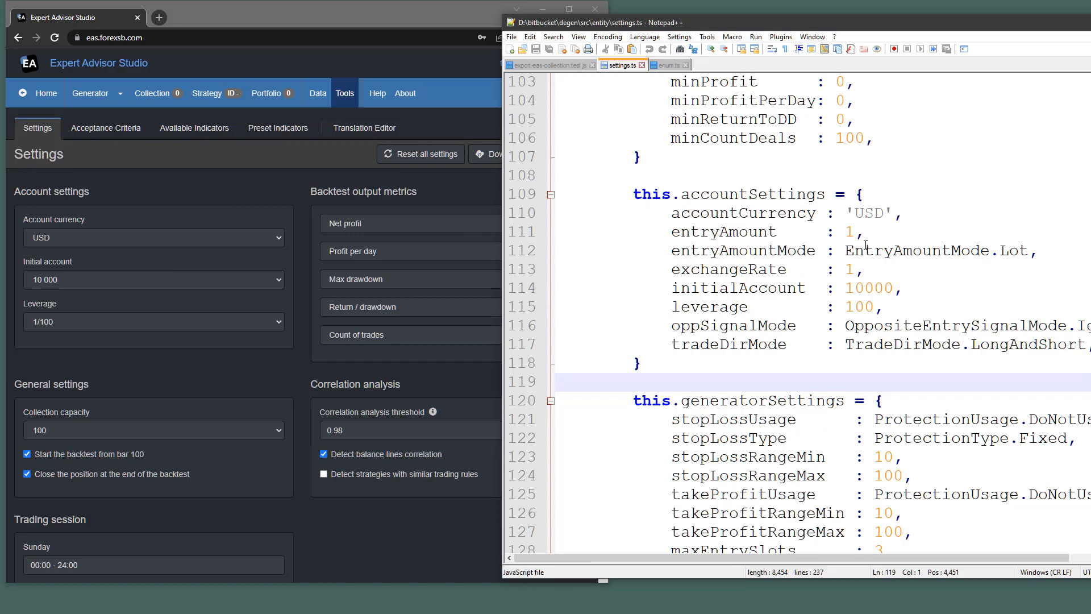
{"action": "scroll", "coordinate": [855, 293], "scroll_direction": "up", "scroll_amount": 3}
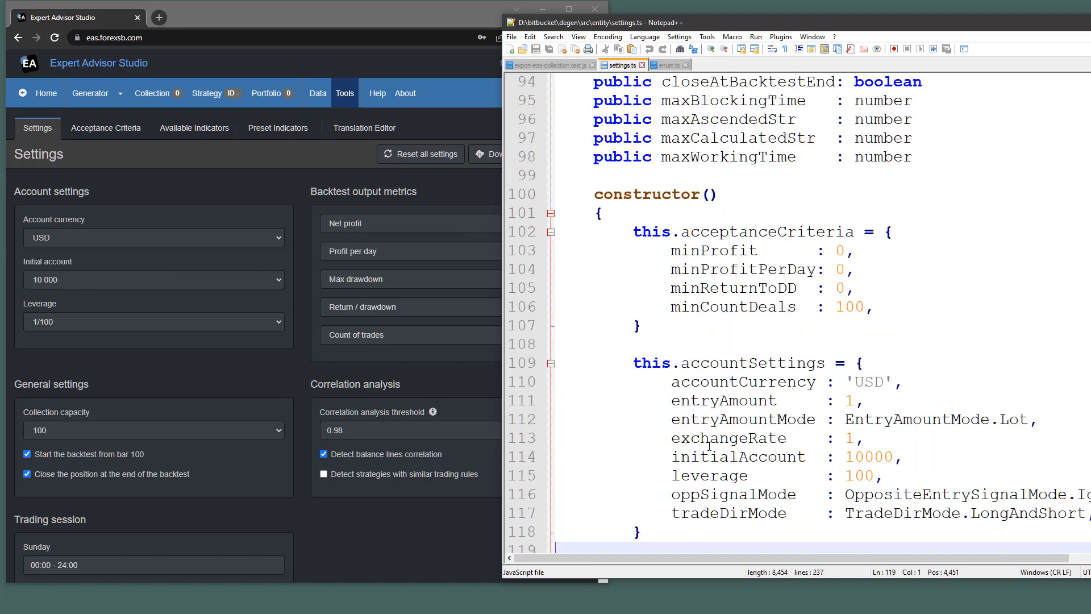
{"action": "left_click", "coordinate": [859, 457]}
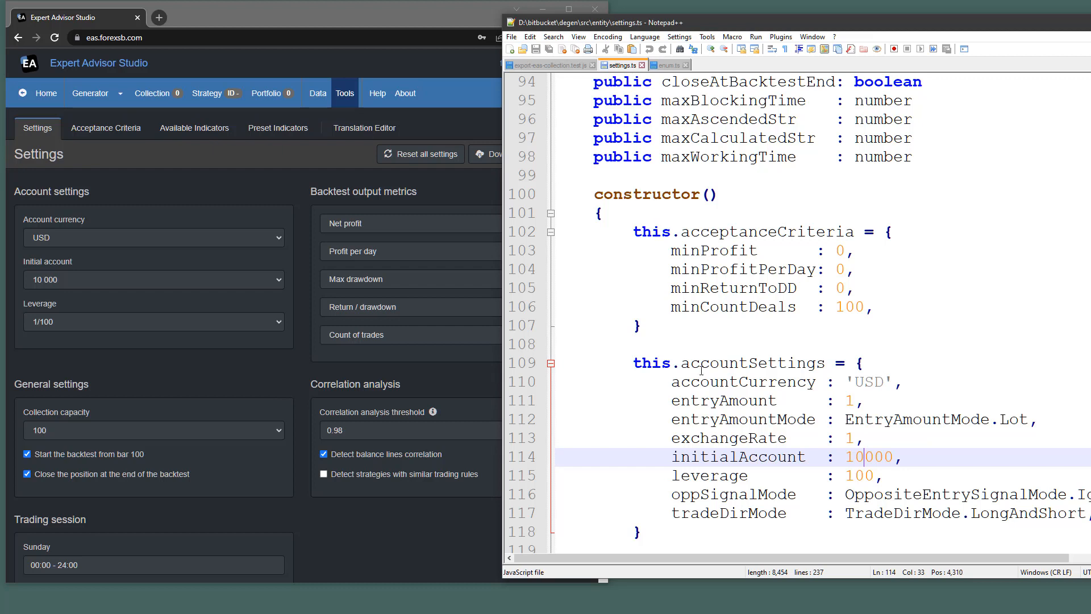
Set Collection capacity to 300 and return Notepad++ to export-eas-collection.test.js.
{"action": "left_click", "coordinate": [236, 434]}
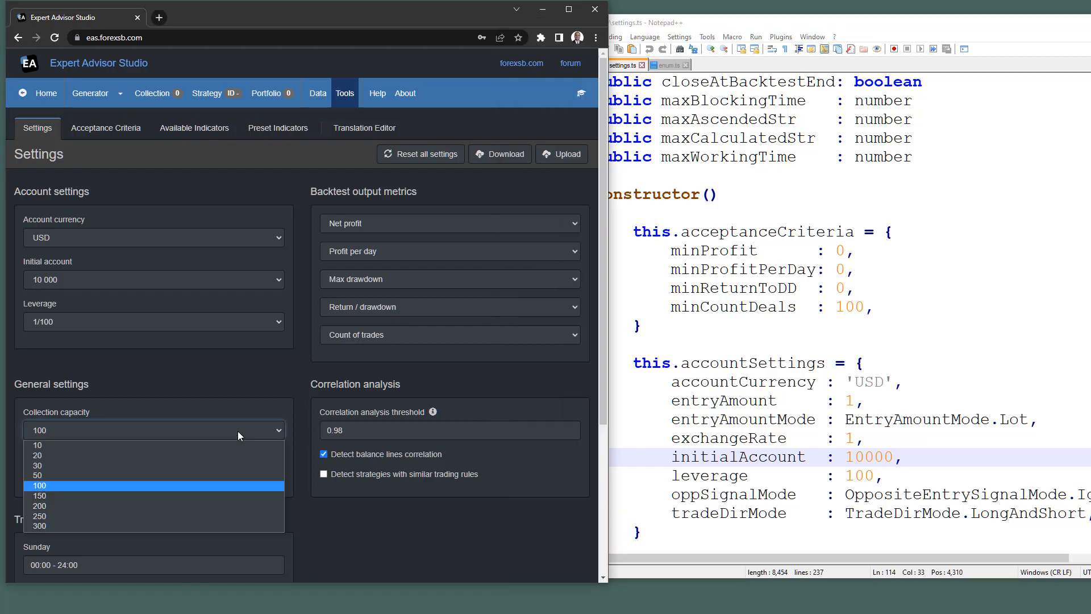
{"action": "left_click", "coordinate": [173, 522]}
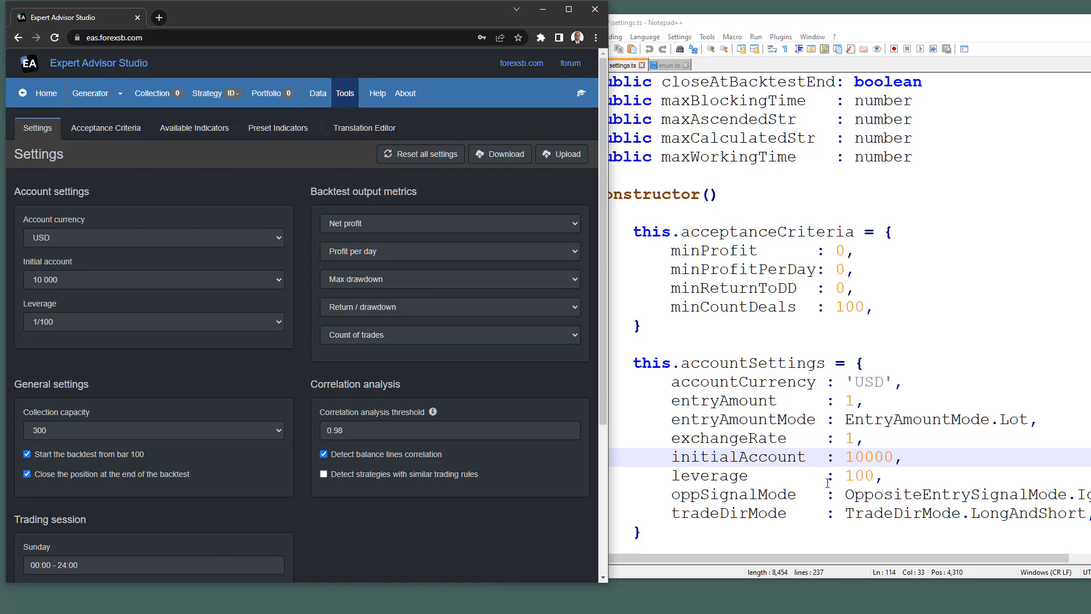
{"action": "scroll", "coordinate": [828, 463], "scroll_direction": "down", "scroll_amount": 3}
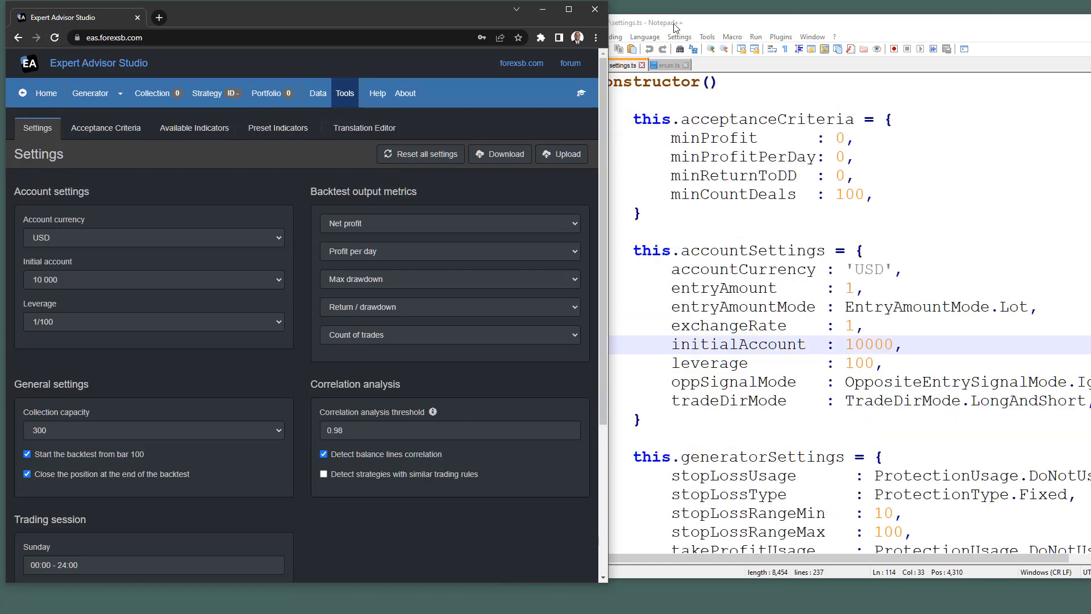
{"action": "left_click", "coordinate": [664, 65]}
{"action": "left_click", "coordinate": [550, 65]}
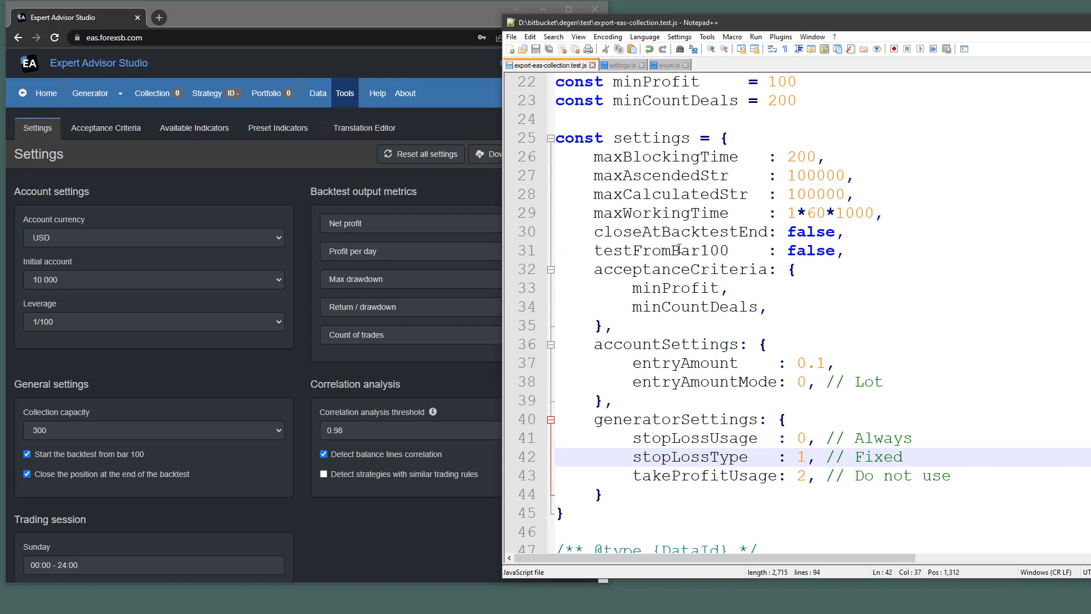
Change testFromBar100 to true, untick 'Close the position at the end of the backtest', and save the script.
{"action": "double_click", "coordinate": [806, 253]}
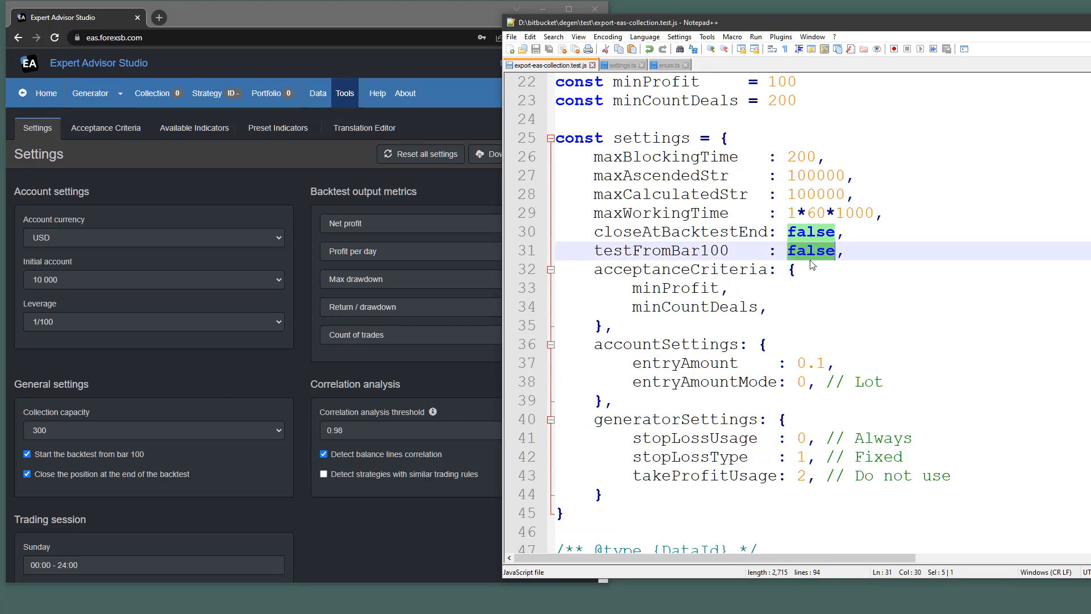
{"action": "type", "text": "true"}
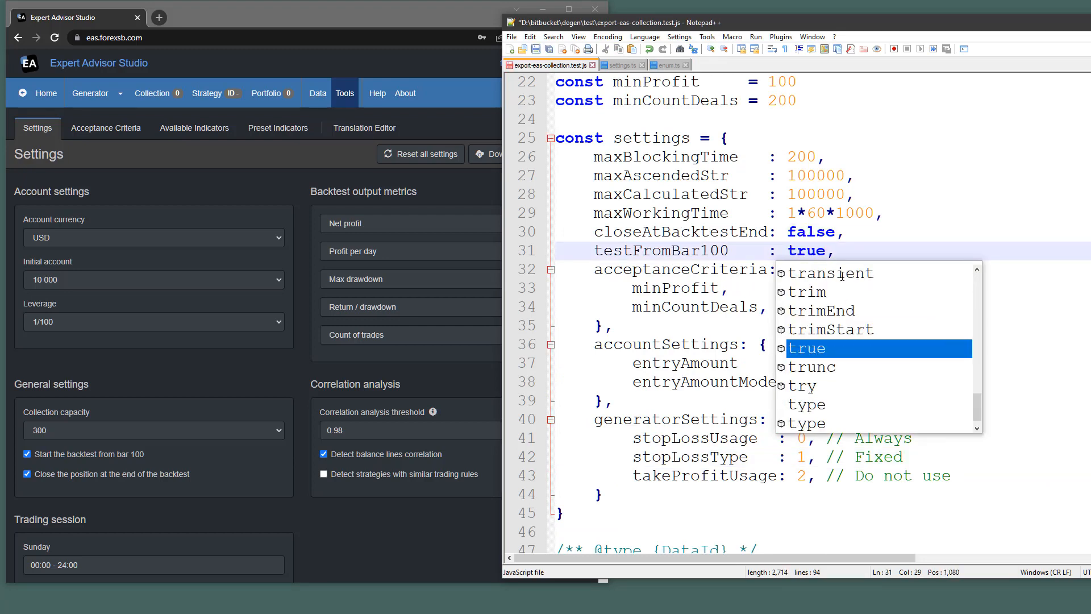
{"action": "left_click", "coordinate": [890, 234]}
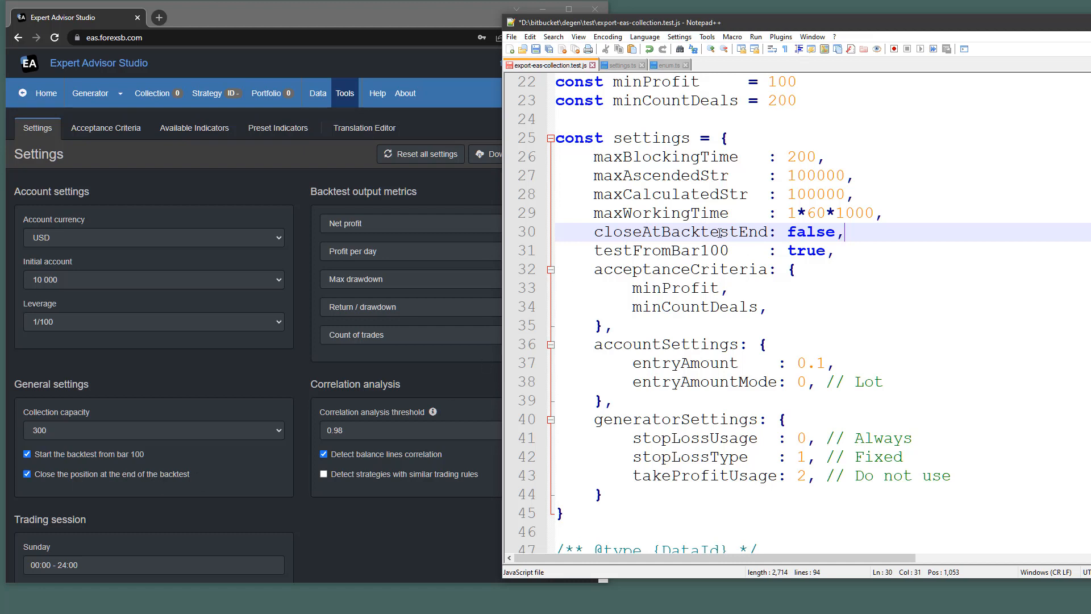
{"action": "left_click", "coordinate": [27, 474]}
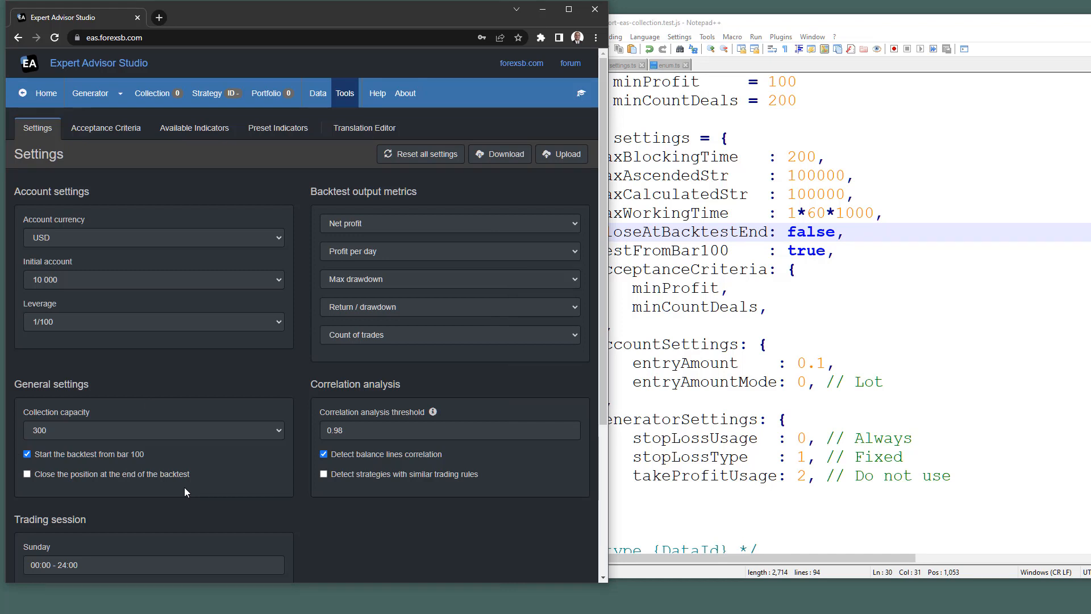
{"action": "left_click", "coordinate": [881, 353]}
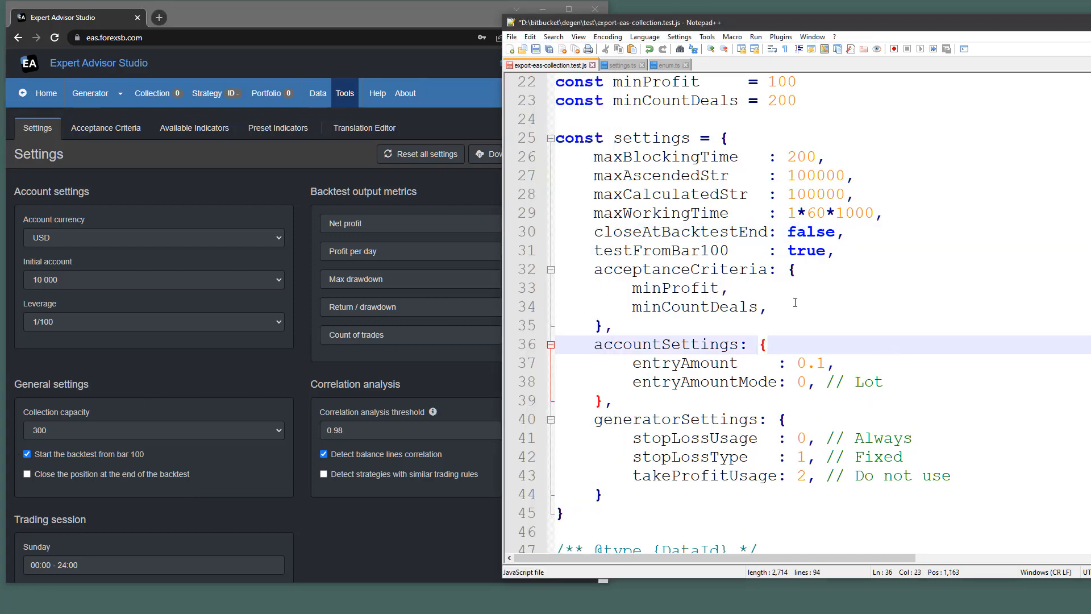
{"action": "key", "text": "ctrl+s"}
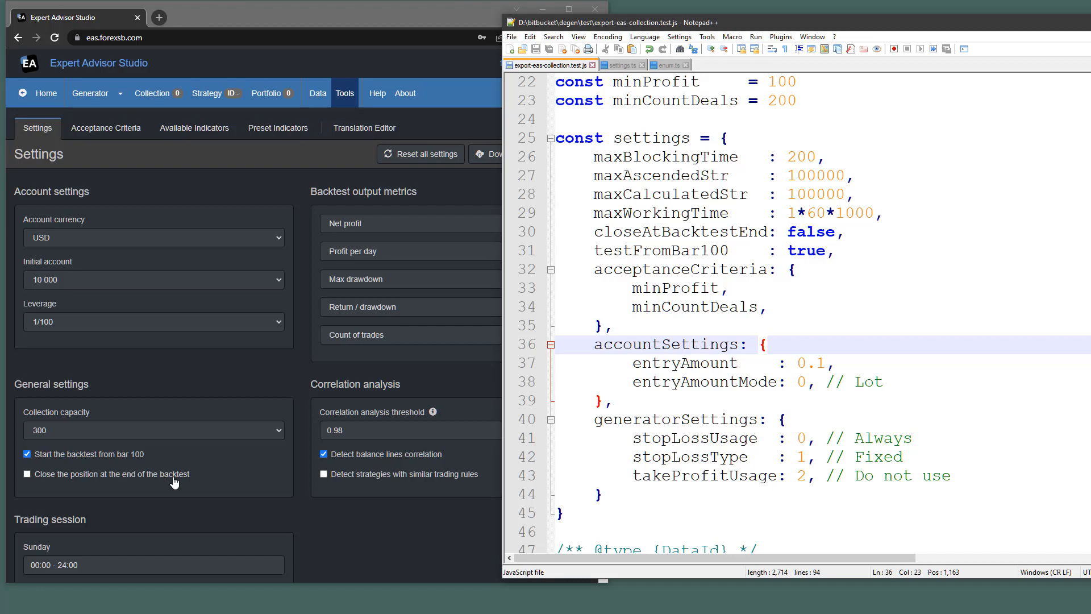
Review the acceptanceCriteria block in the export script.
{"action": "left_click", "coordinate": [936, 275]}
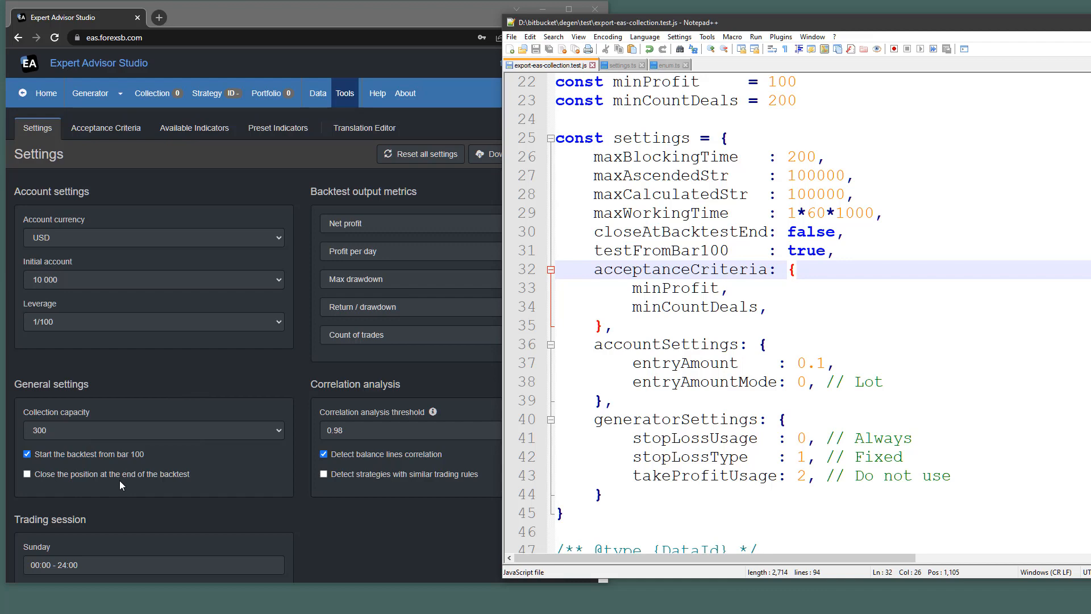
{"action": "scroll", "coordinate": [138, 456], "scroll_direction": "down", "scroll_amount": 4}
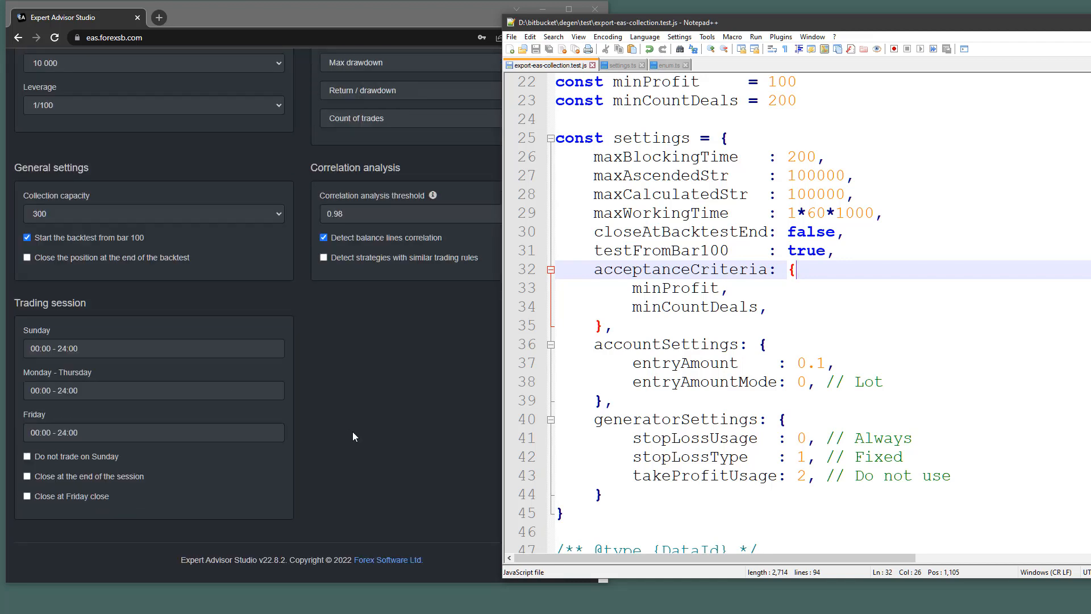
{"action": "scroll", "coordinate": [771, 362], "scroll_direction": "up", "scroll_amount": 7}
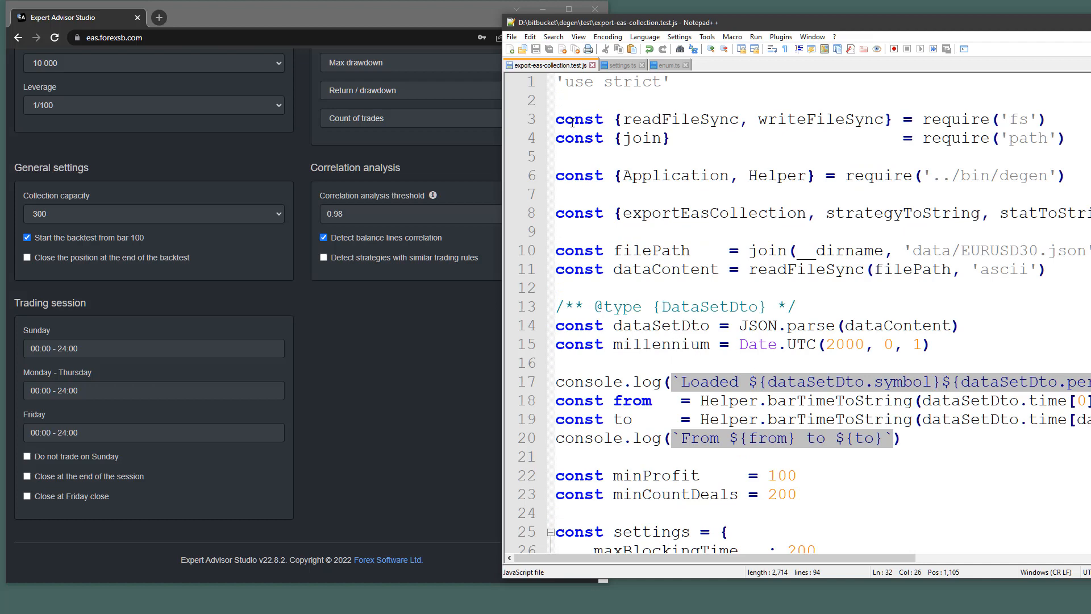
{"action": "scroll", "coordinate": [182, 170], "scroll_direction": "up", "scroll_amount": 4}
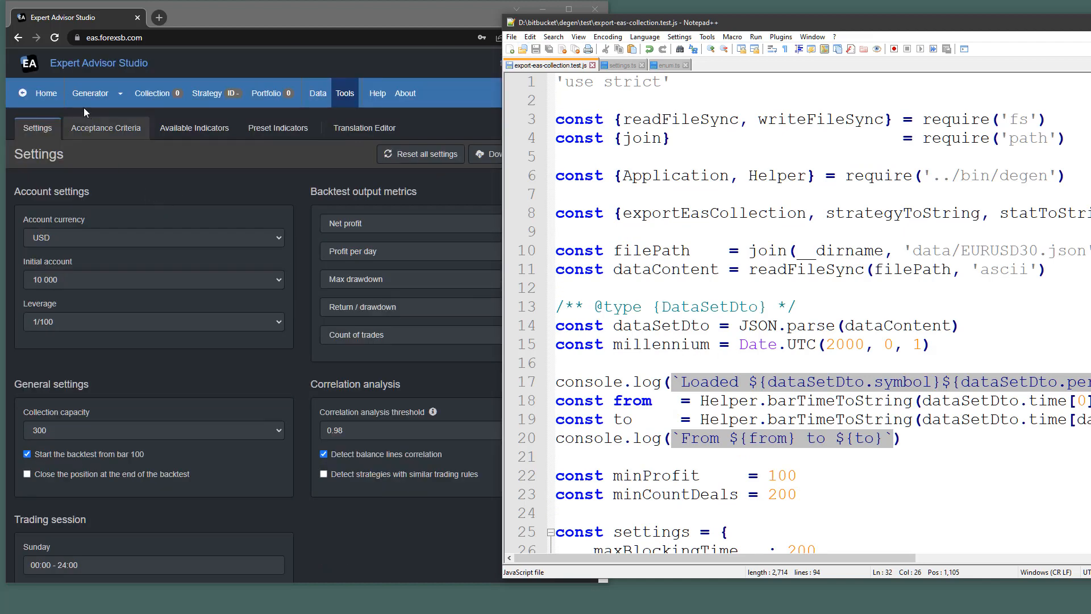
Open the Generator, check Strategy properties and Historical data, and start generating on EURUSD M30.
{"action": "left_click", "coordinate": [89, 93]}
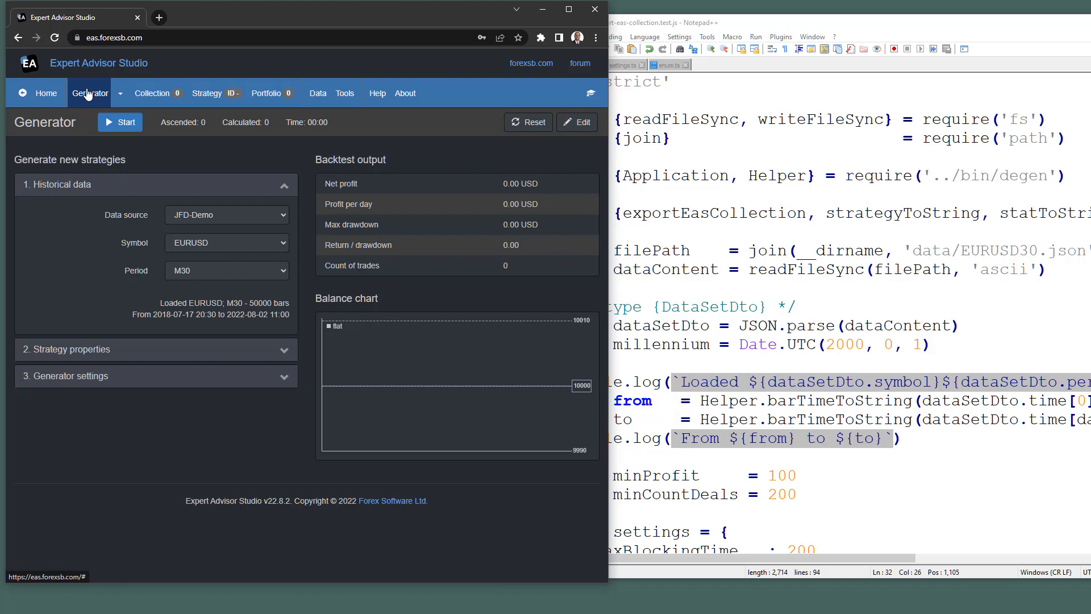
{"action": "left_click", "coordinate": [139, 350]}
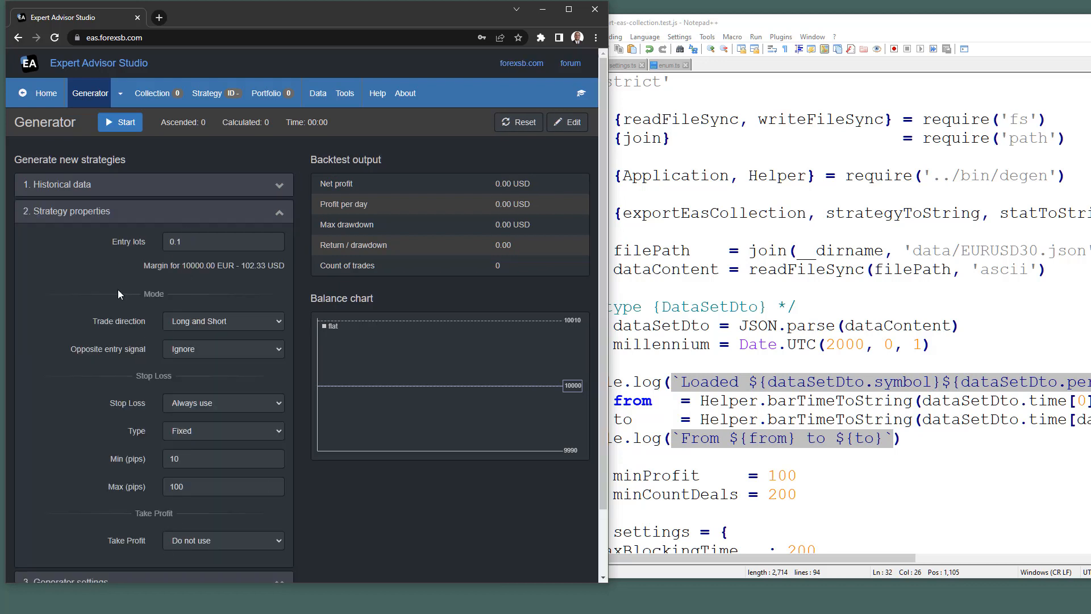
{"action": "left_click", "coordinate": [130, 212]}
{"action": "left_click", "coordinate": [137, 186]}
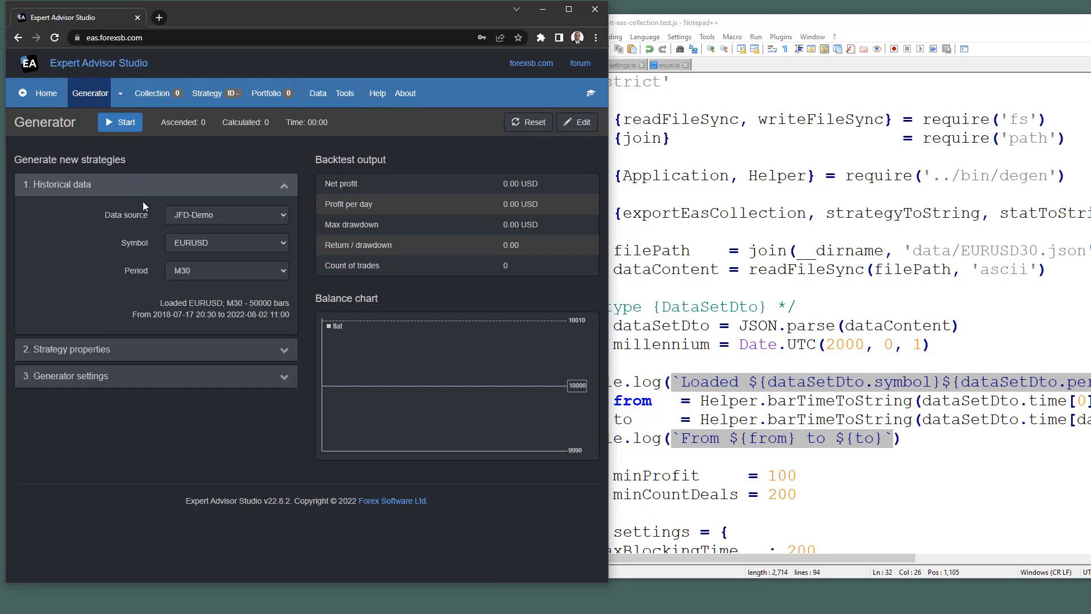
{"action": "left_click", "coordinate": [116, 123]}
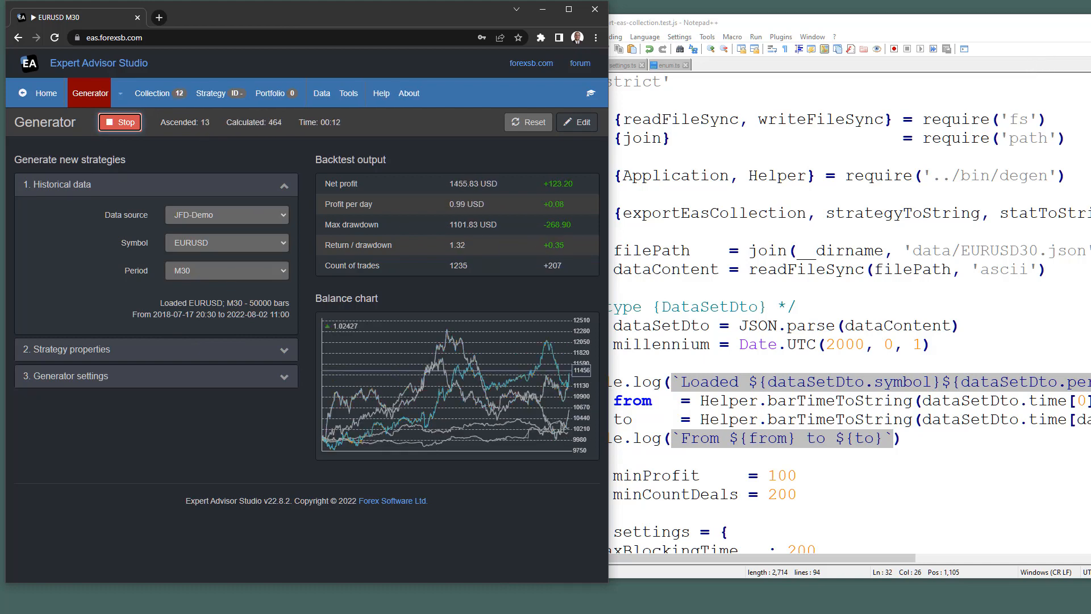
{"action": "left_click", "coordinate": [687, 82]}
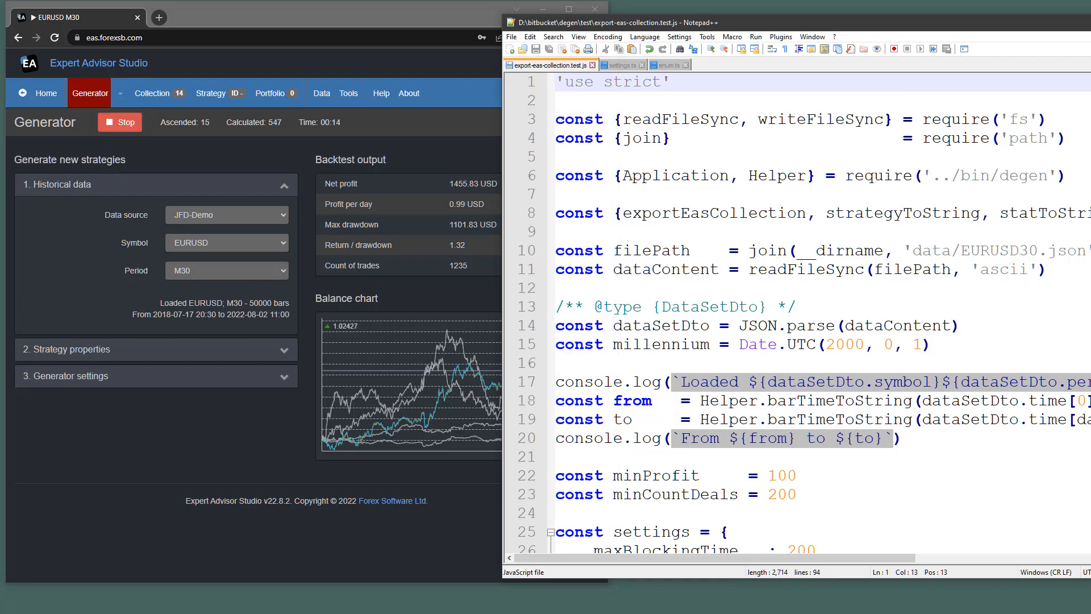
Rerun node export-eas-collection.test.js in Git Bash and place the terminal beside the generator.
{"action": "left_click", "coordinate": [1090, 23]}
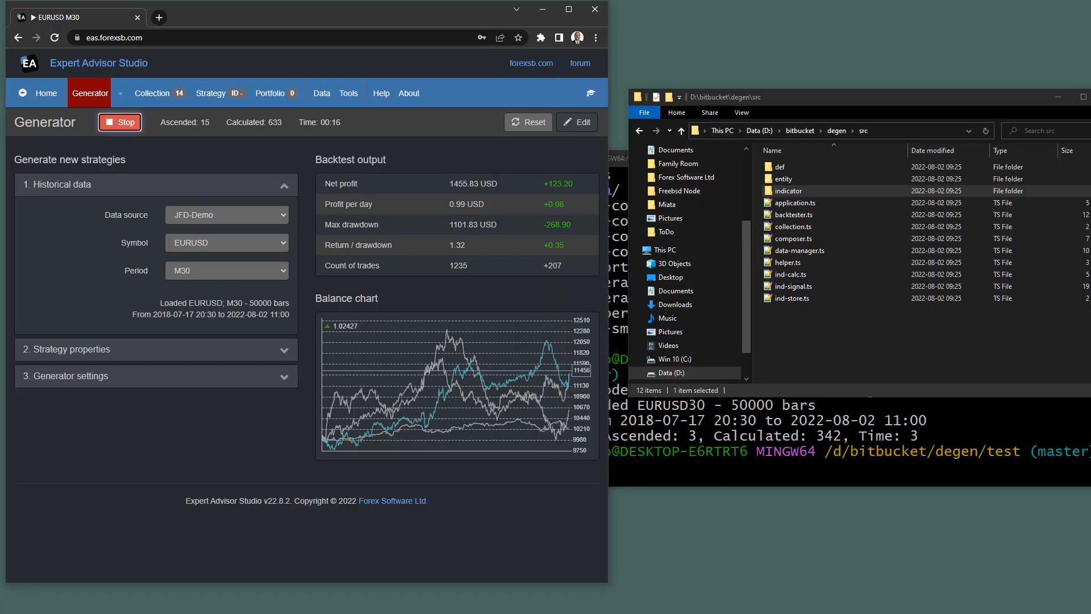
{"action": "left_click", "coordinate": [837, 409]}
{"action": "key", "text": "Up"}
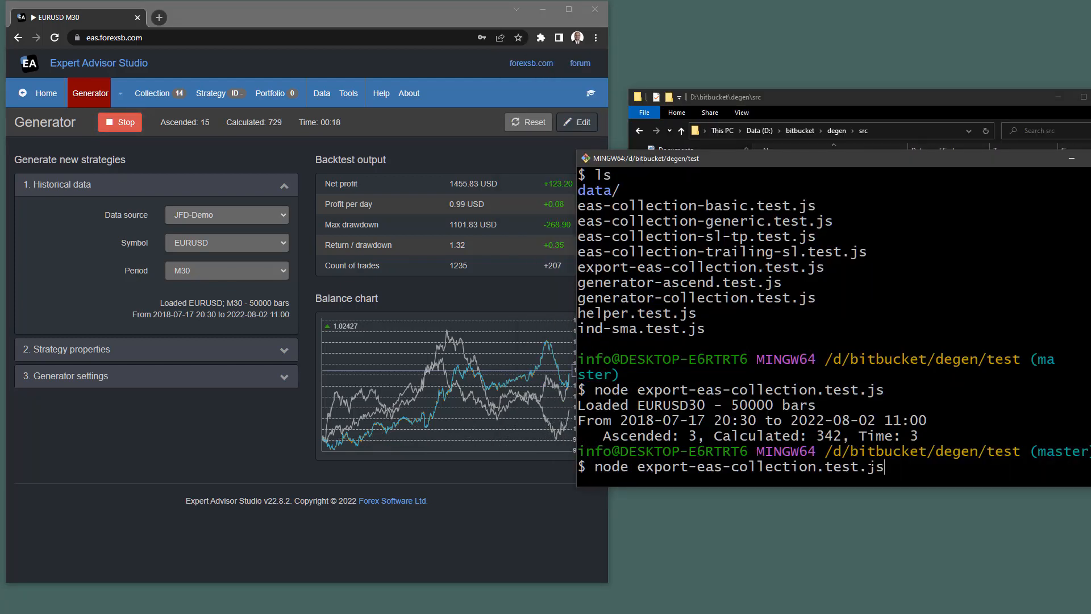
{"action": "key", "text": "Return"}
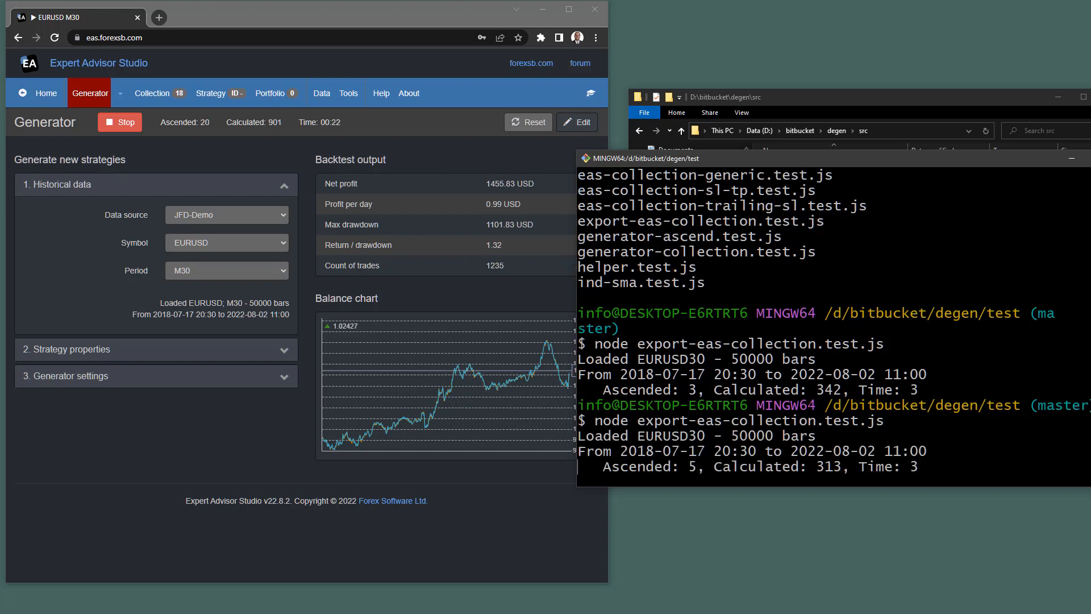
{"action": "left_click_drag", "start_coordinate": [819, 159], "coordinate": [811, 115]}
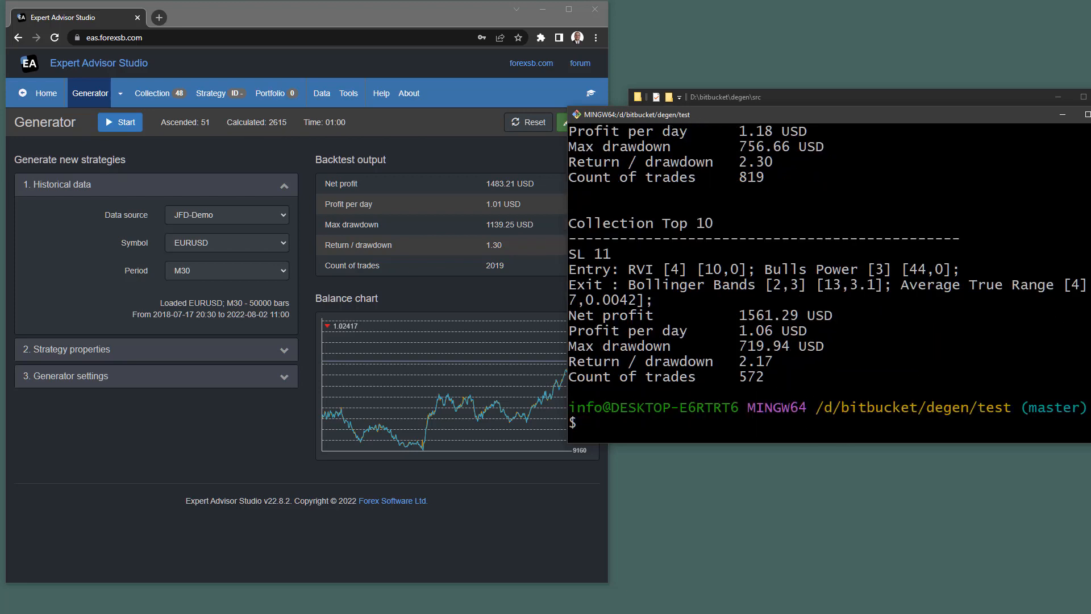
Scroll to the run summary and highlight the 9841 calculated and 136 ascended counts.
{"action": "scroll", "coordinate": [823, 285], "scroll_direction": "up", "scroll_amount": 15}
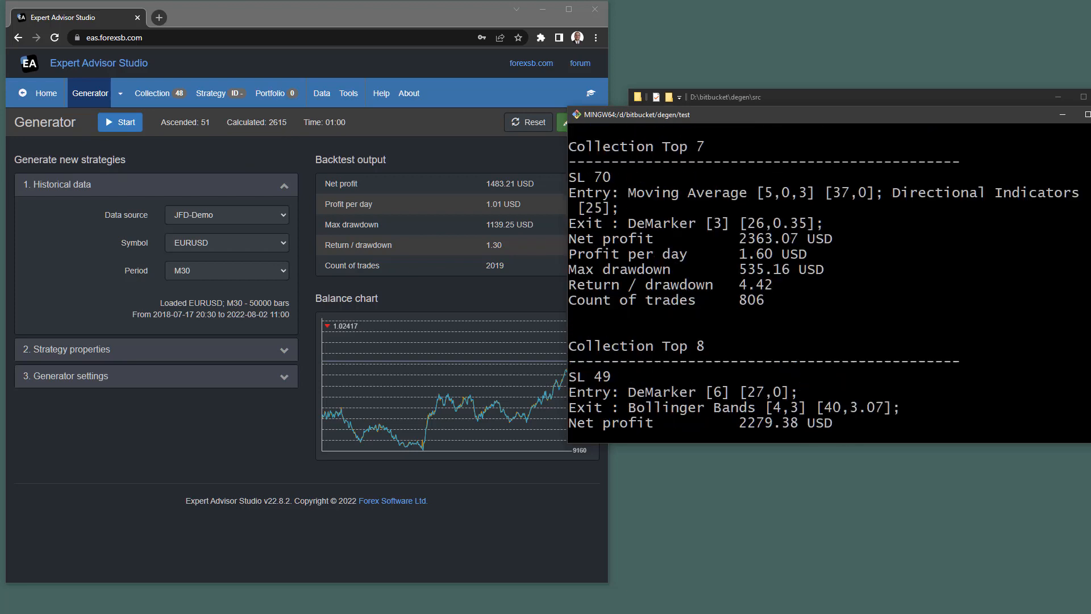
{"action": "scroll", "coordinate": [823, 284], "scroll_direction": "up", "scroll_amount": 12}
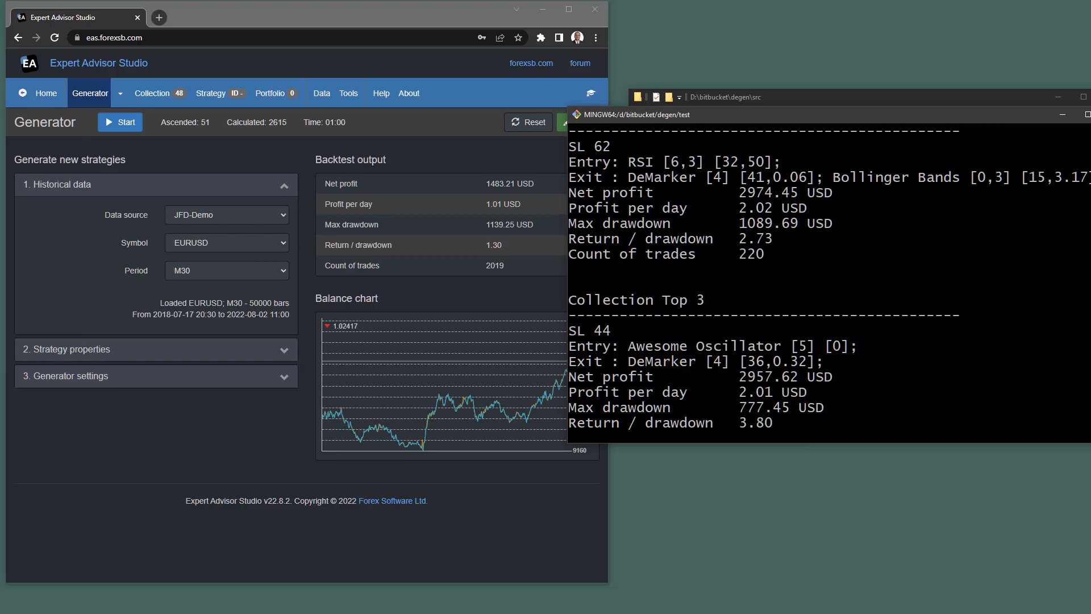
{"action": "scroll", "coordinate": [824, 285], "scroll_direction": "up", "scroll_amount": 9}
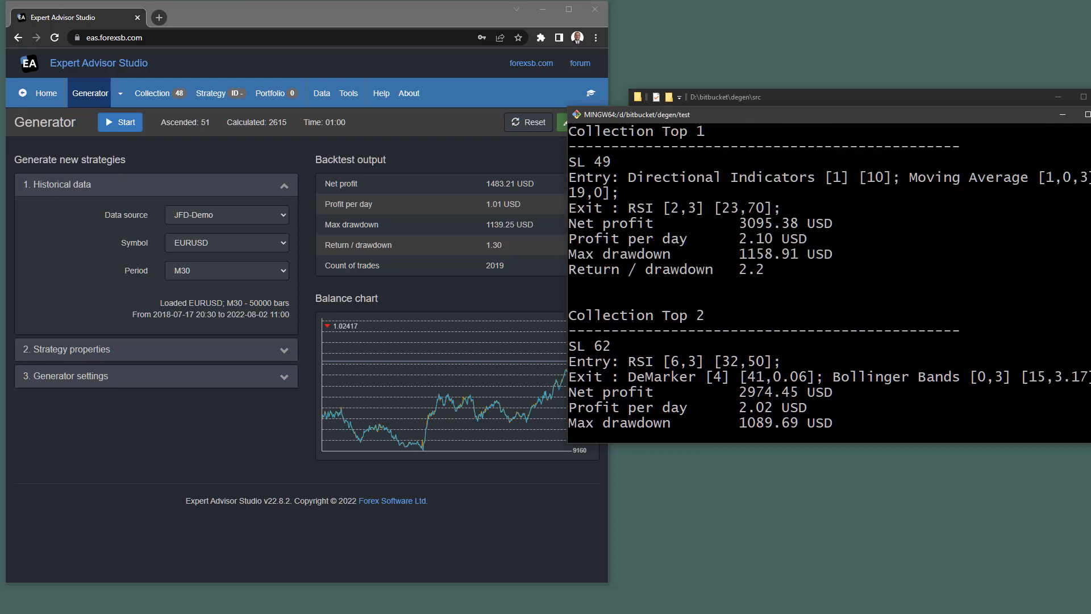
{"action": "scroll", "coordinate": [823, 285], "scroll_direction": "down", "scroll_amount": 2}
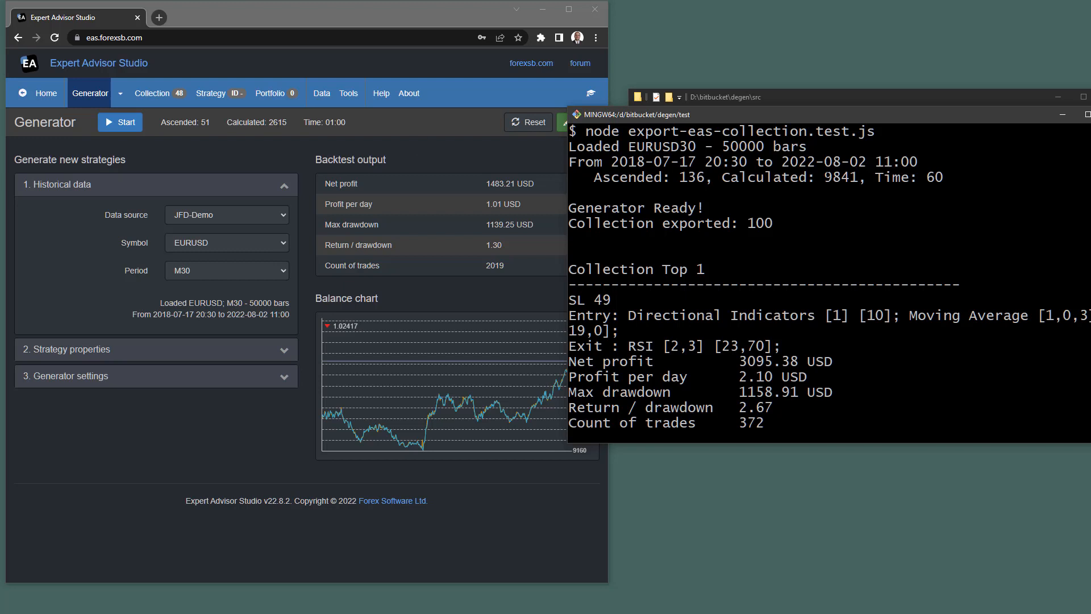
{"action": "left_click_drag", "start_coordinate": [823, 177], "coordinate": [856, 177]}
{"action": "double_click", "coordinate": [691, 177]}
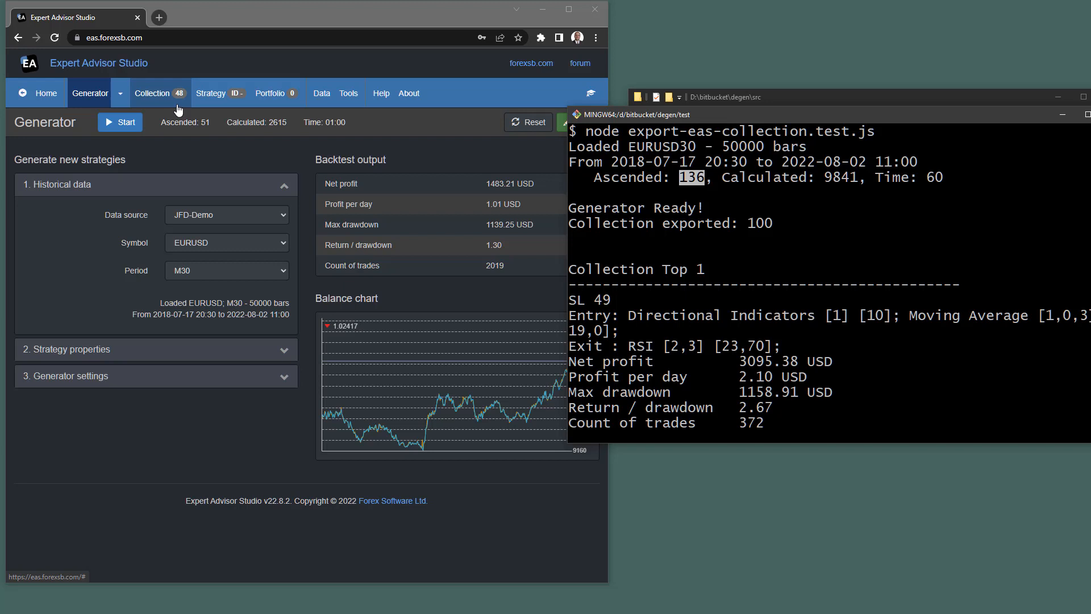
{"action": "left_click", "coordinate": [755, 224]}
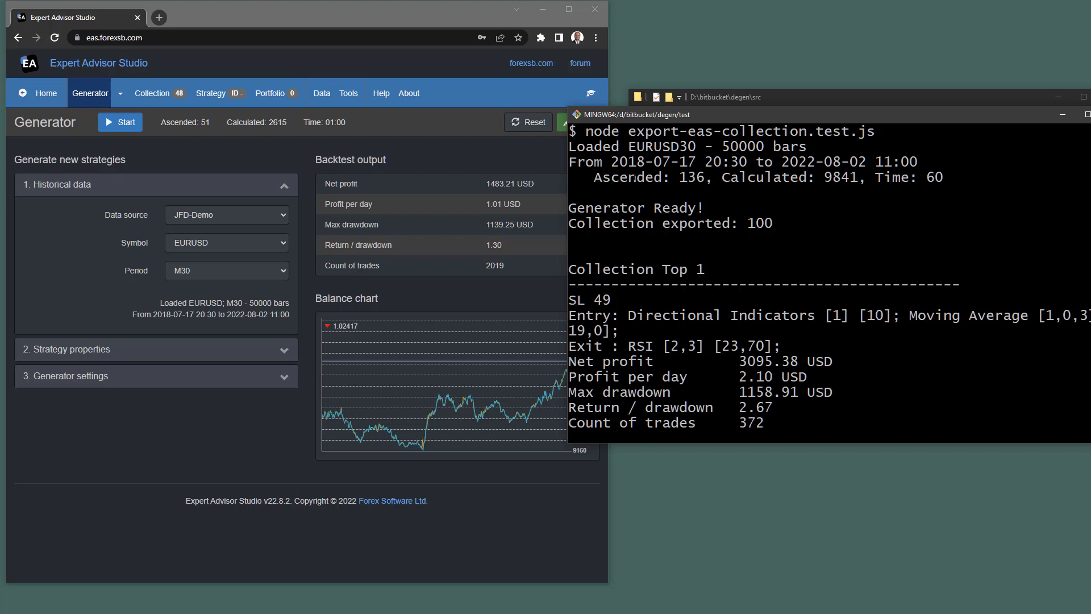
Highlight the terminal's 136 ascended count and top 3095 net profit, then show EA Studio's Collection.
{"action": "left_click_drag", "start_coordinate": [683, 177], "coordinate": [704, 177]}
{"action": "left_click", "coordinate": [682, 177]}
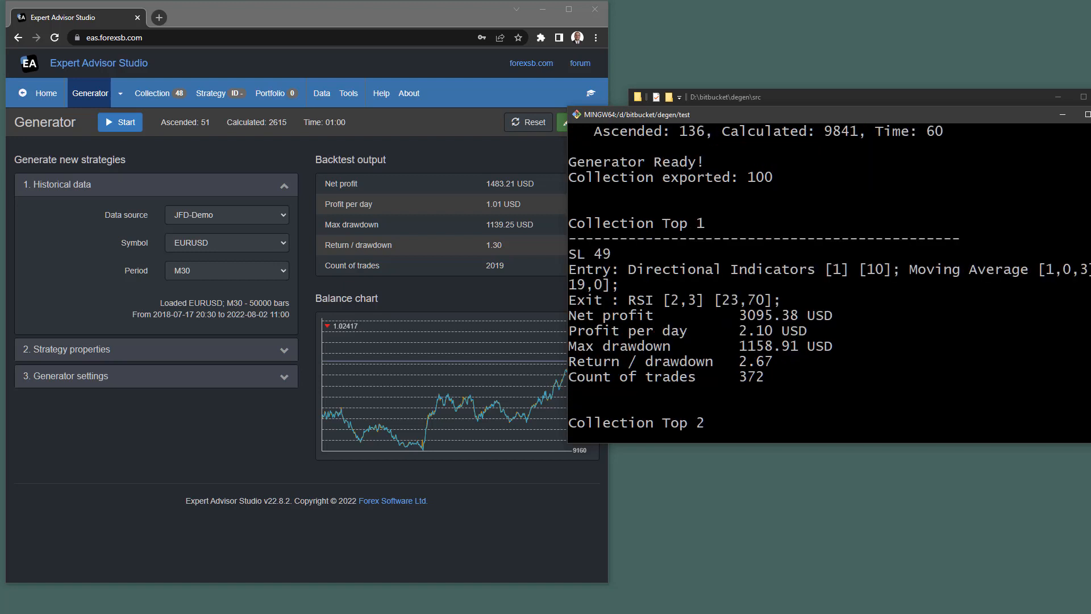
{"action": "left_click", "coordinate": [435, 295]}
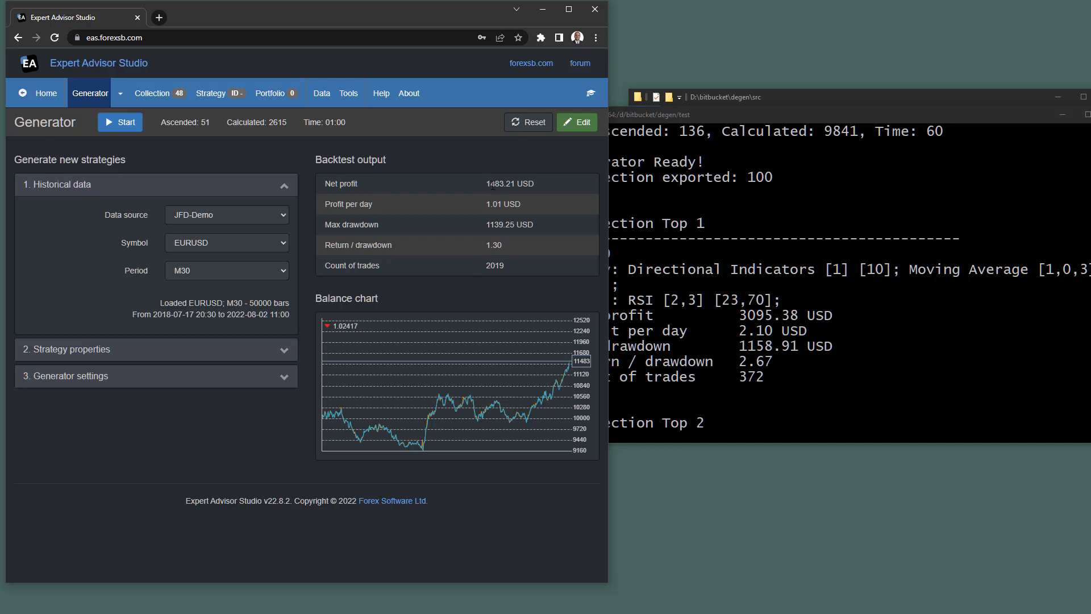
{"action": "left_click", "coordinate": [649, 330]}
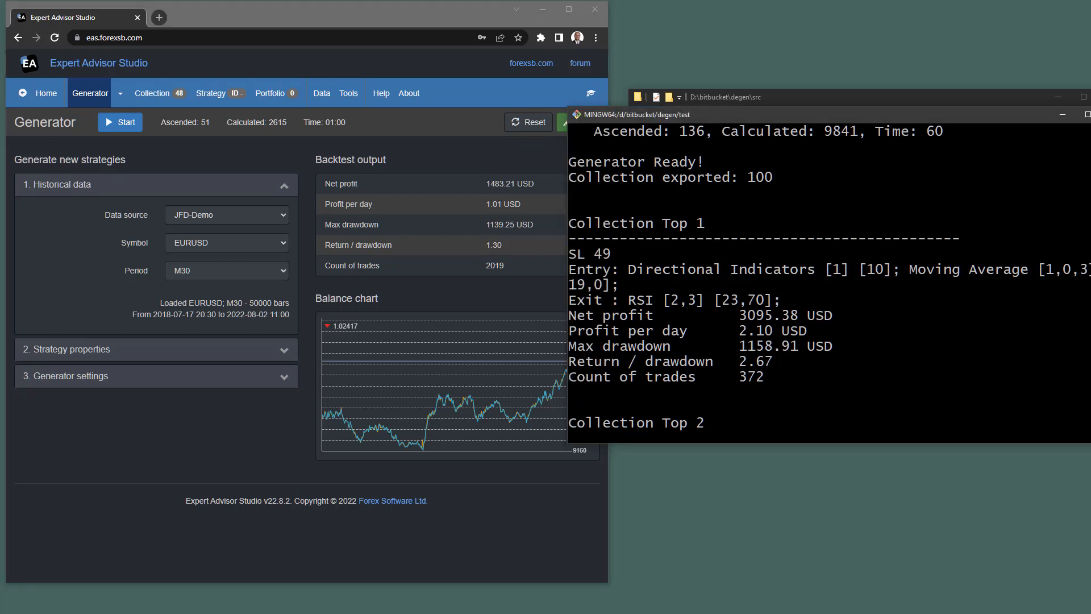
{"action": "left_click_drag", "start_coordinate": [739, 315], "coordinate": [773, 316]}
{"action": "scroll", "coordinate": [827, 278], "scroll_direction": "down", "scroll_amount": 4}
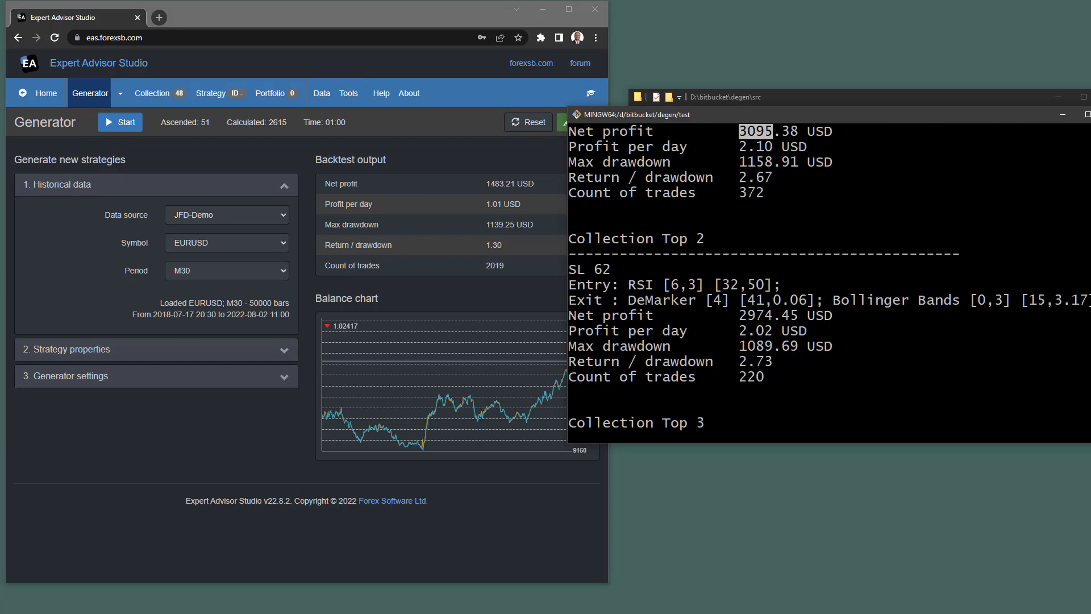
{"action": "left_click", "coordinate": [152, 93]}
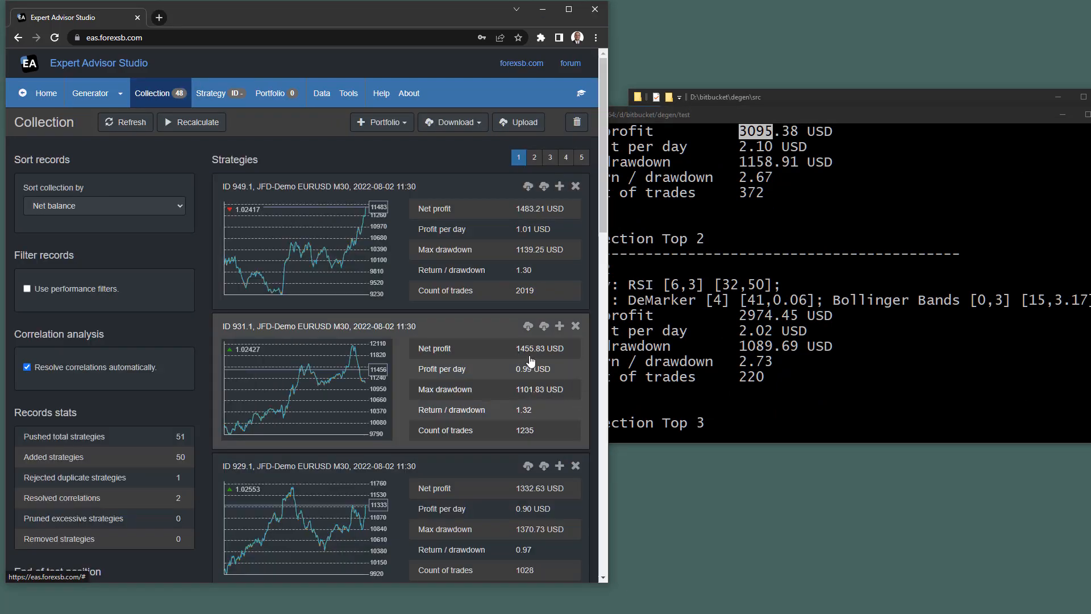
{"action": "left_click", "coordinate": [795, 222]}
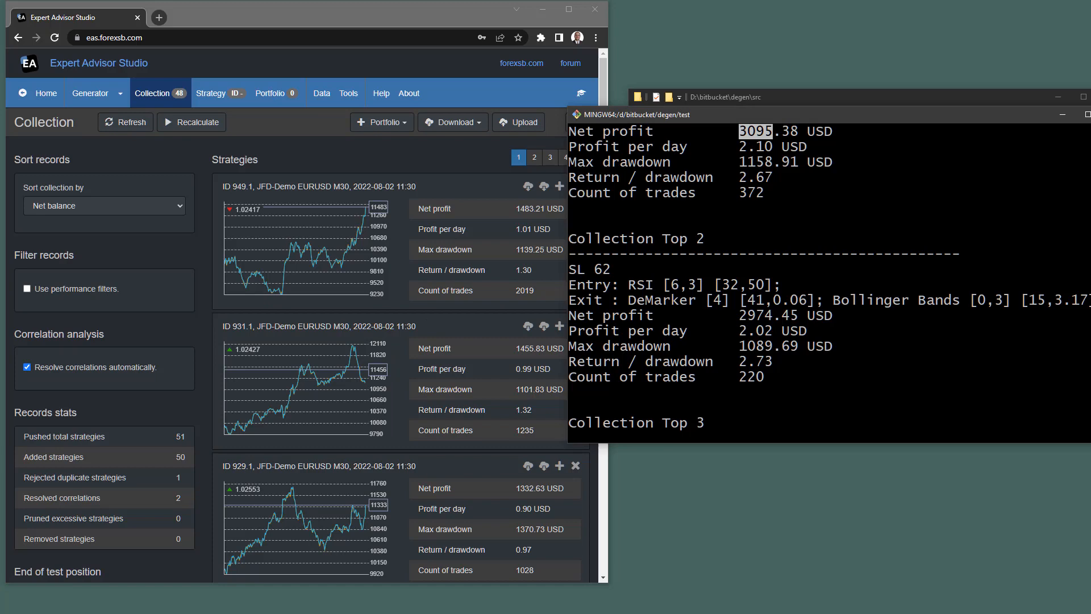
{"action": "left_click_drag", "start_coordinate": [739, 315], "coordinate": [771, 315]}
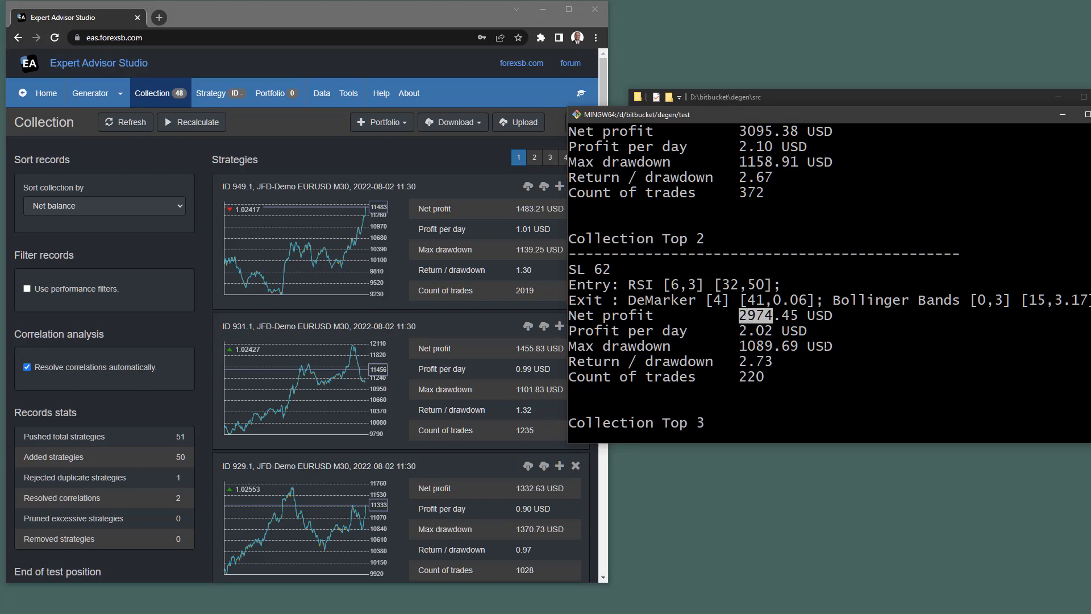
{"action": "scroll", "coordinate": [795, 279], "scroll_direction": "down", "scroll_amount": 3}
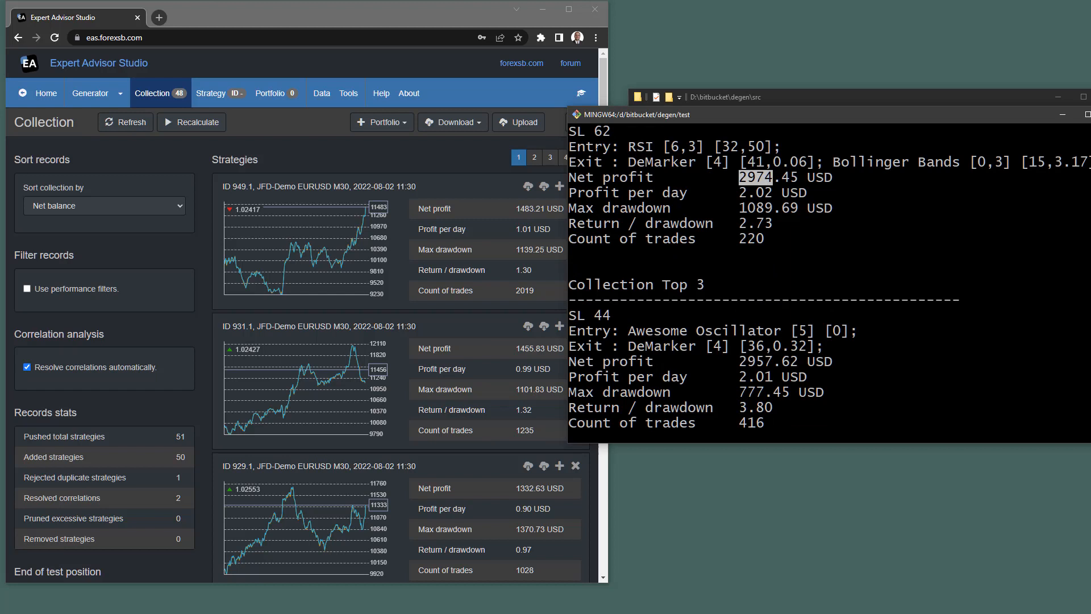
{"action": "scroll", "coordinate": [827, 278], "scroll_direction": "up", "scroll_amount": 1}
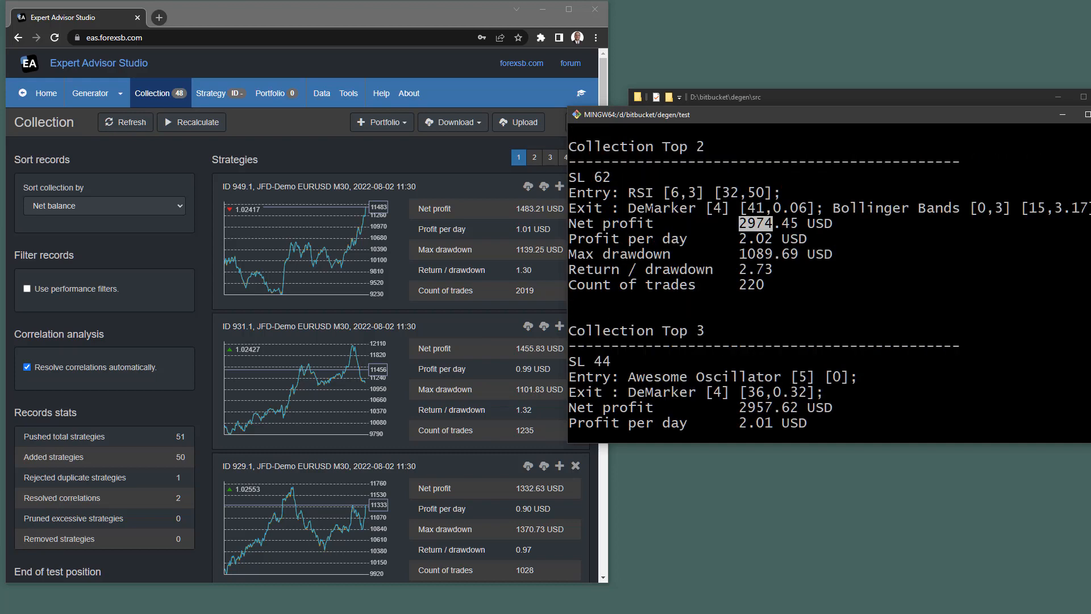
{"action": "scroll", "coordinate": [827, 277], "scroll_direction": "down", "scroll_amount": 1}
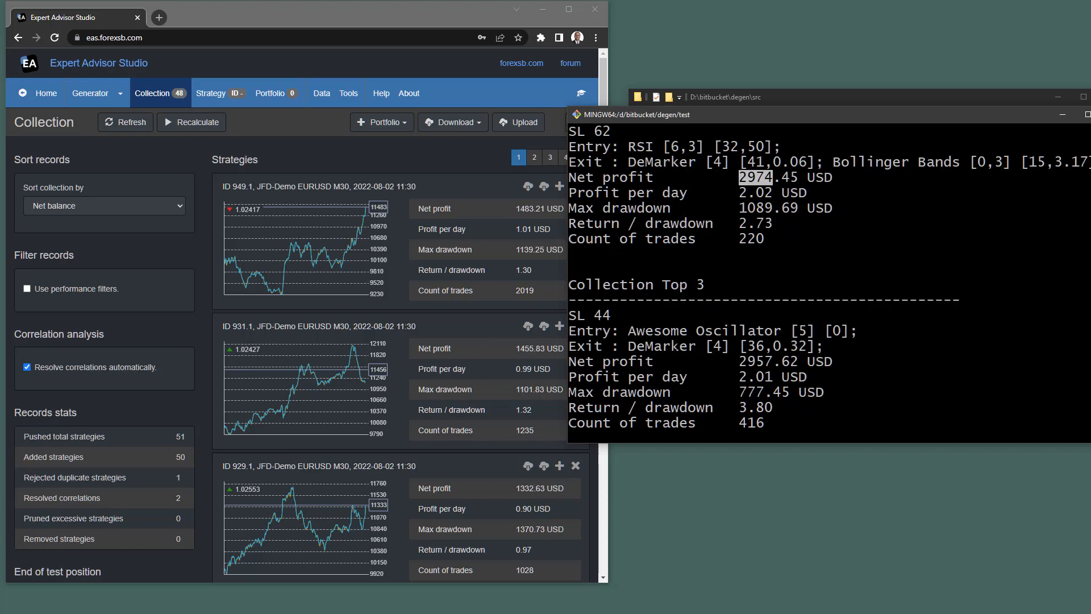
{"action": "scroll", "coordinate": [827, 278], "scroll_direction": "down", "scroll_amount": 2}
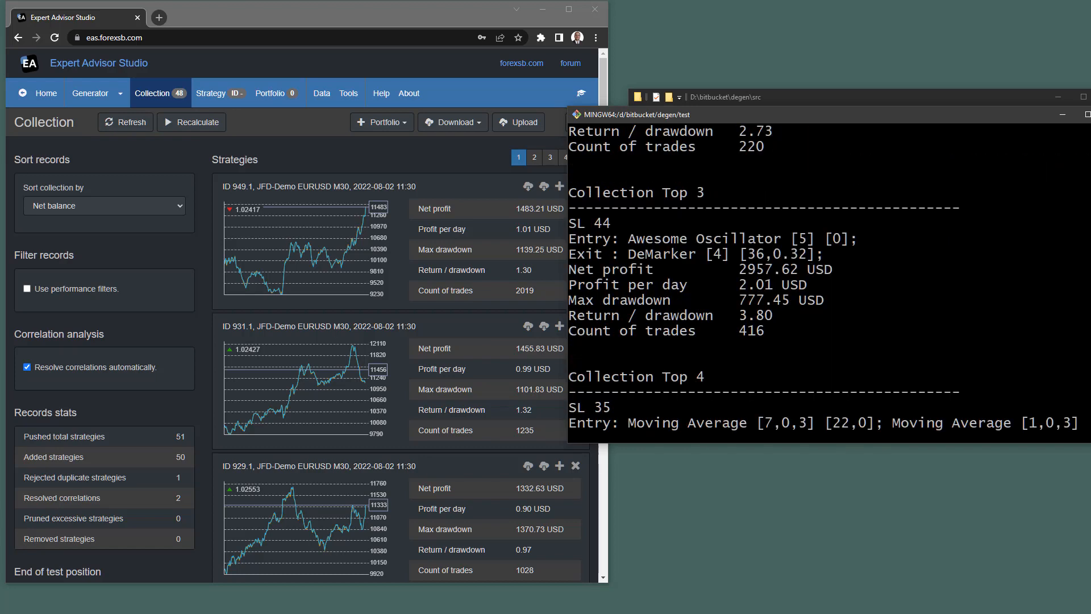
{"action": "scroll", "coordinate": [827, 278], "scroll_direction": "up", "scroll_amount": 8}
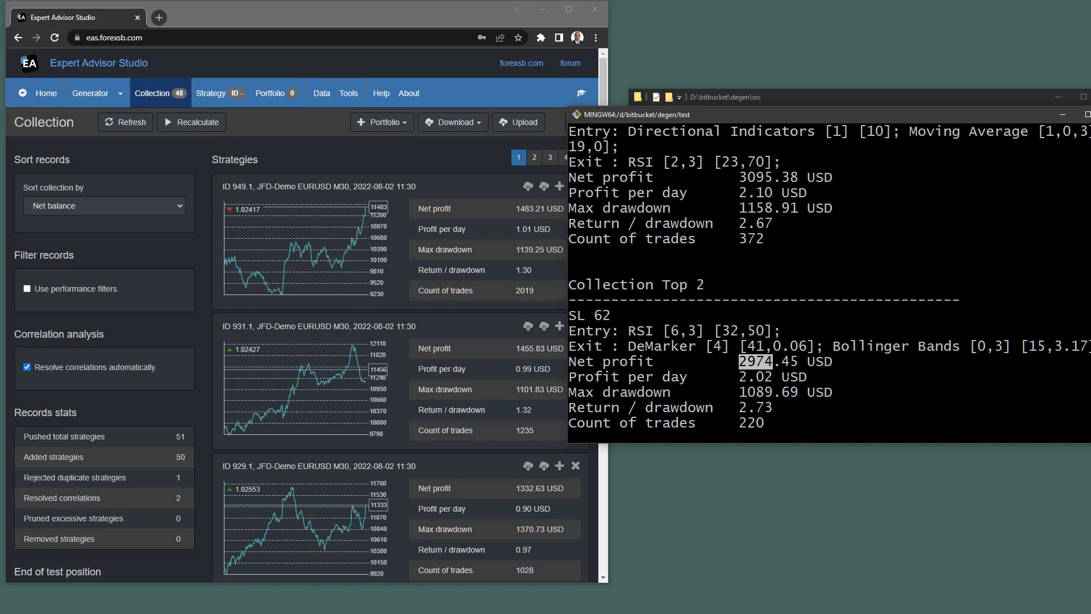
{"action": "scroll", "coordinate": [827, 278], "scroll_direction": "up", "scroll_amount": 4}
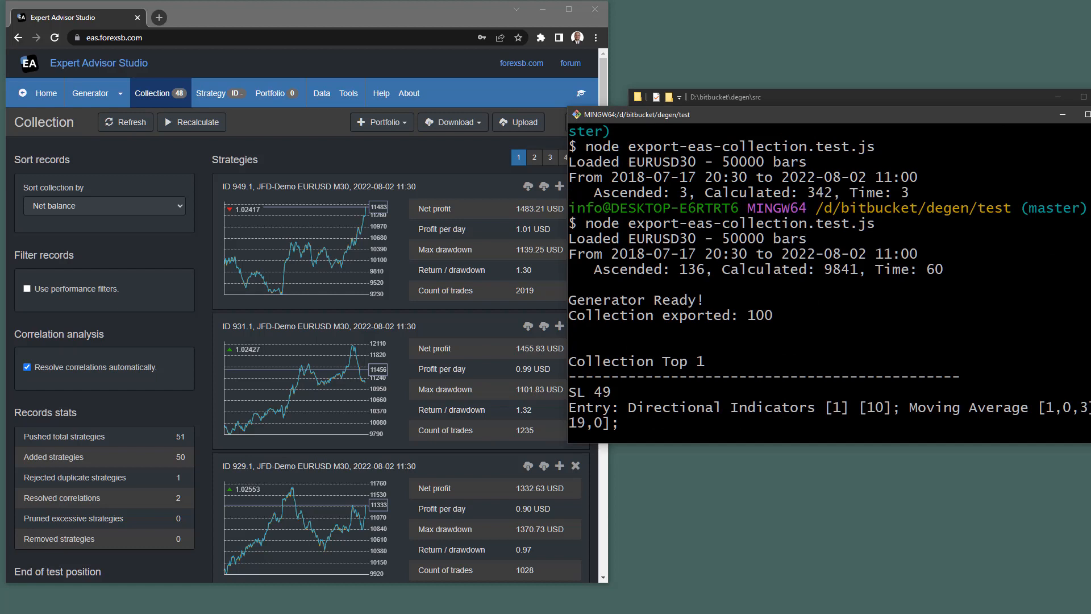
{"action": "left_click_drag", "start_coordinate": [816, 269], "coordinate": [849, 270]}
{"action": "left_click_drag", "start_coordinate": [680, 269], "coordinate": [705, 269]}
{"action": "left_click", "coordinate": [318, 161]}
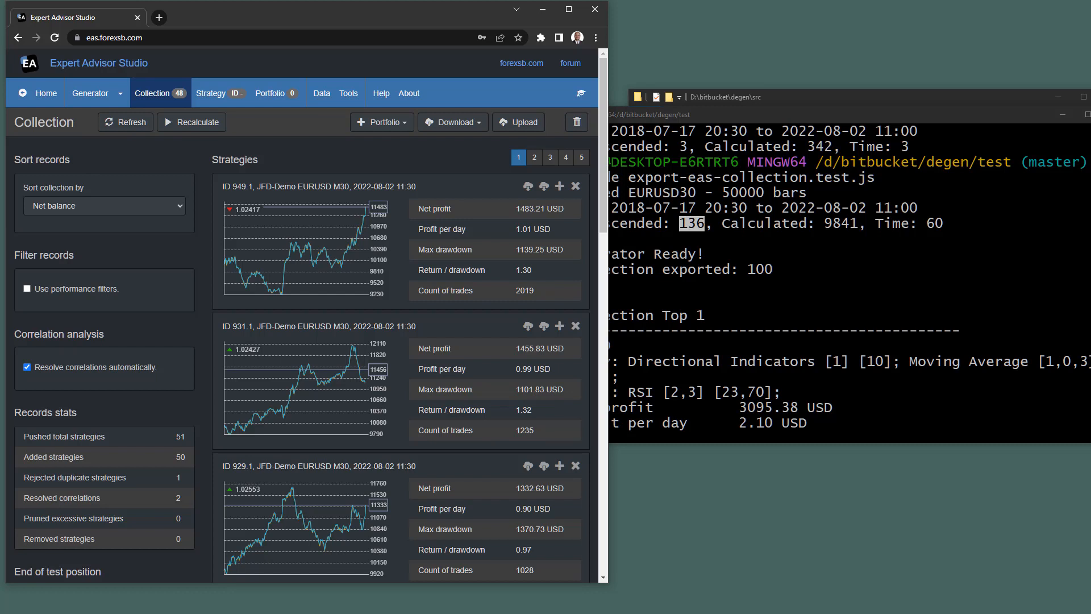
{"action": "key", "text": "alt+Tab"}
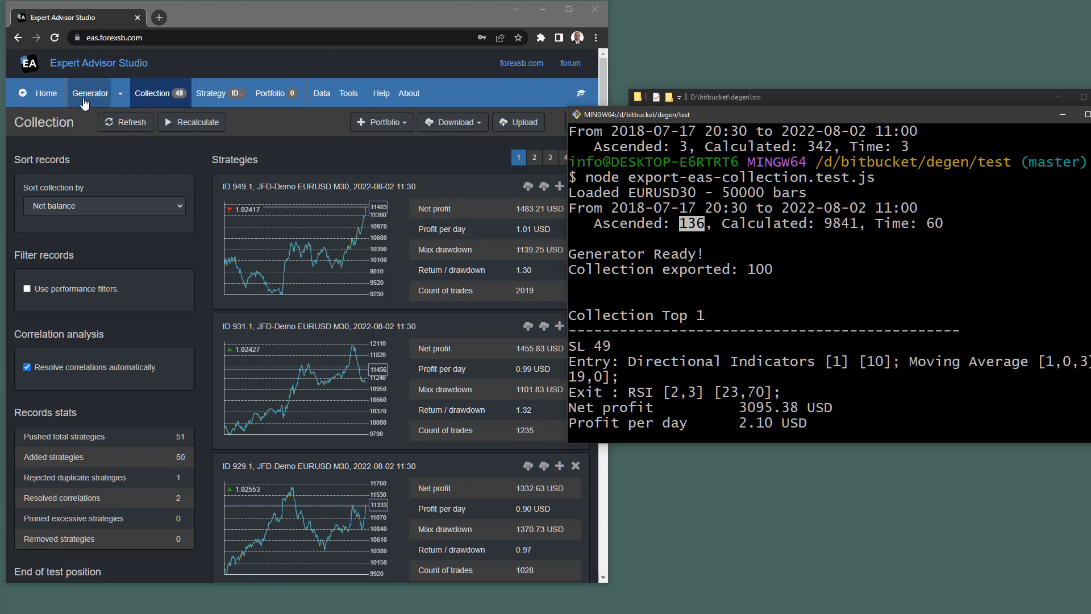
Clear all strategies from the Collection and switch to the Validator.
{"action": "left_click", "coordinate": [434, 148]}
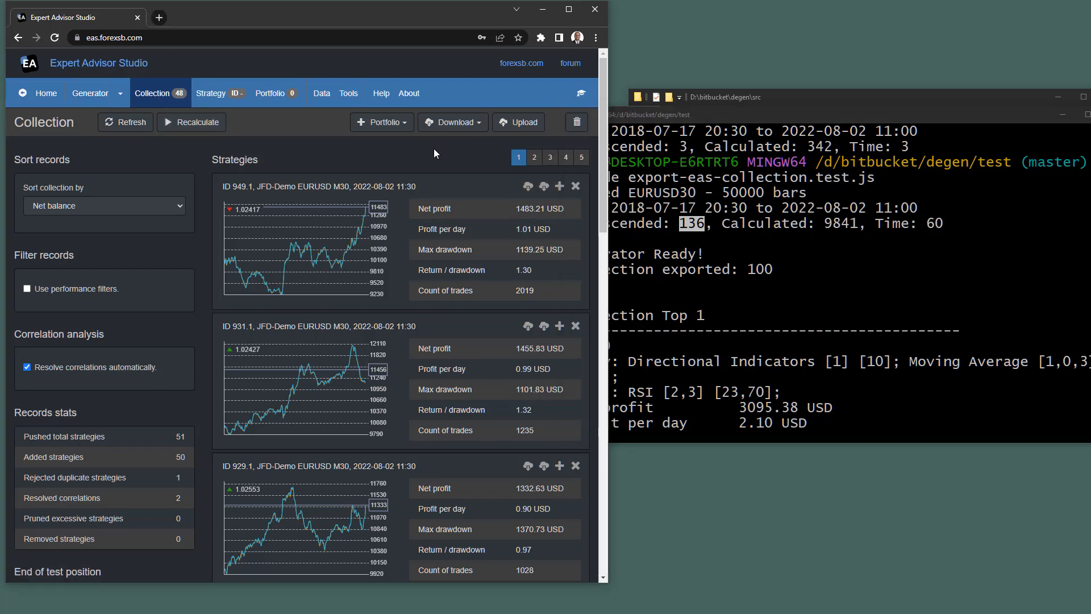
{"action": "left_click", "coordinate": [577, 125]}
{"action": "left_click", "coordinate": [88, 95]}
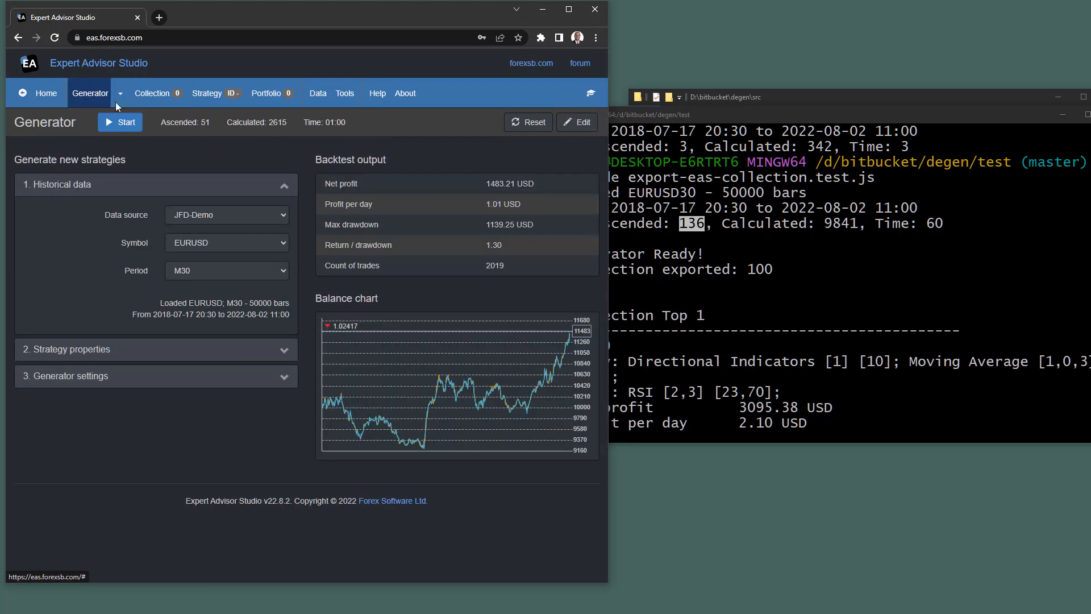
{"action": "left_click", "coordinate": [120, 94]}
{"action": "left_click", "coordinate": [84, 151]}
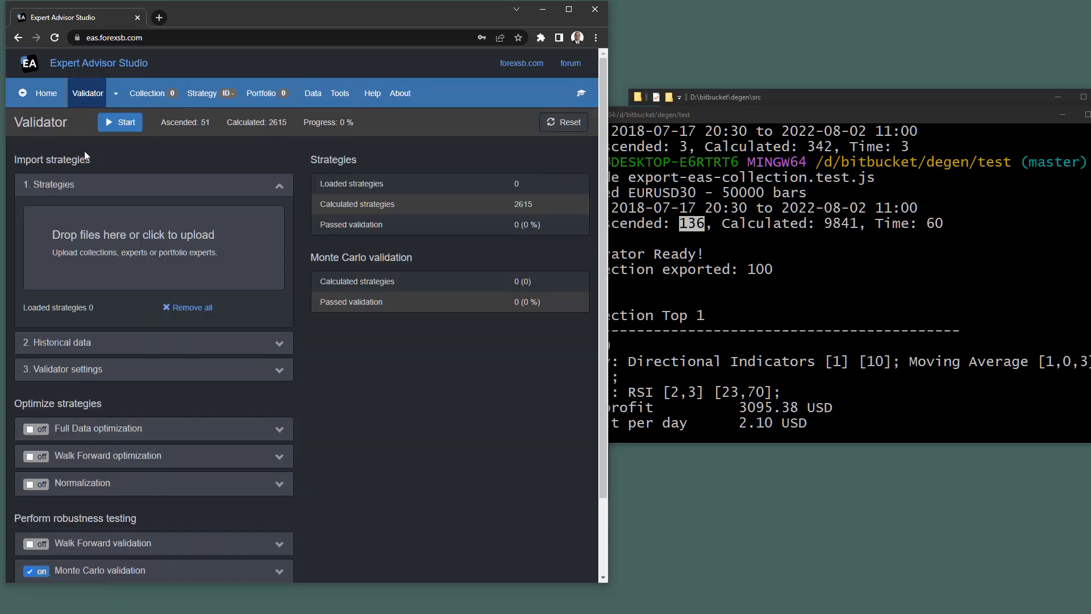
Switch off Monte Carlo validation, then bring File Explorer forward.
{"action": "scroll", "coordinate": [308, 364], "scroll_direction": "down", "scroll_amount": 2}
{"action": "left_click", "coordinate": [37, 480]}
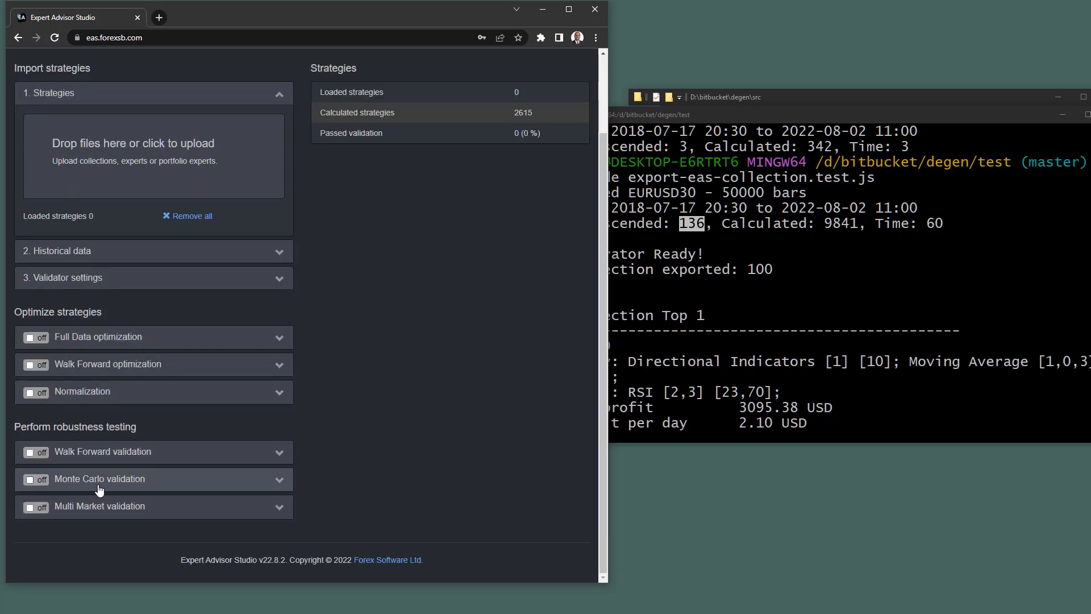
{"action": "scroll", "coordinate": [422, 429], "scroll_direction": "up", "scroll_amount": 1}
{"action": "scroll", "coordinate": [422, 434], "scroll_direction": "up", "scroll_amount": 1}
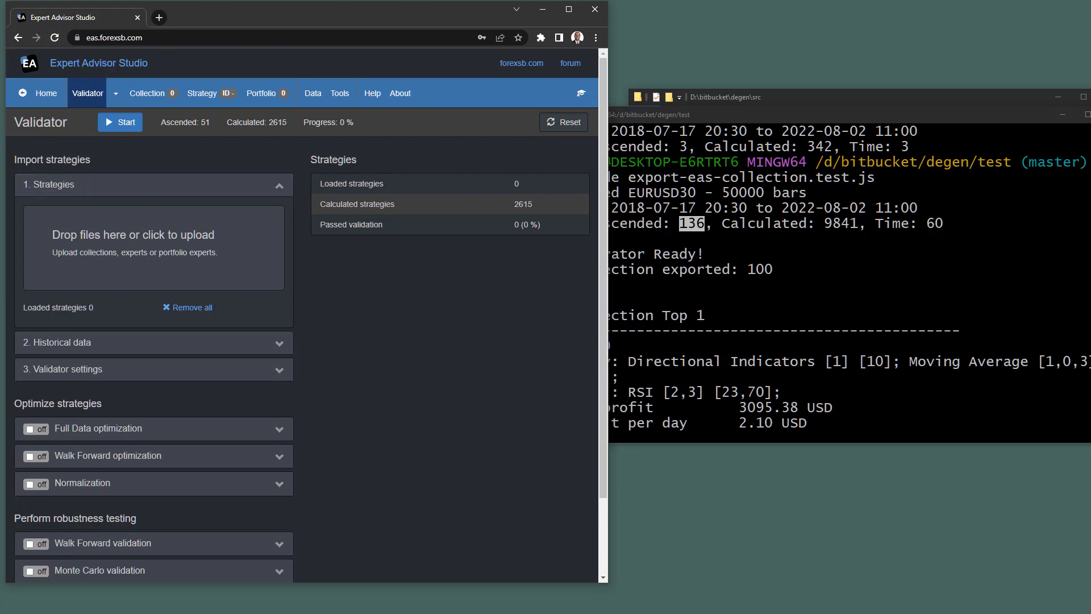
{"action": "key", "text": "alt+Tab"}
{"action": "left_click", "coordinate": [826, 100]}
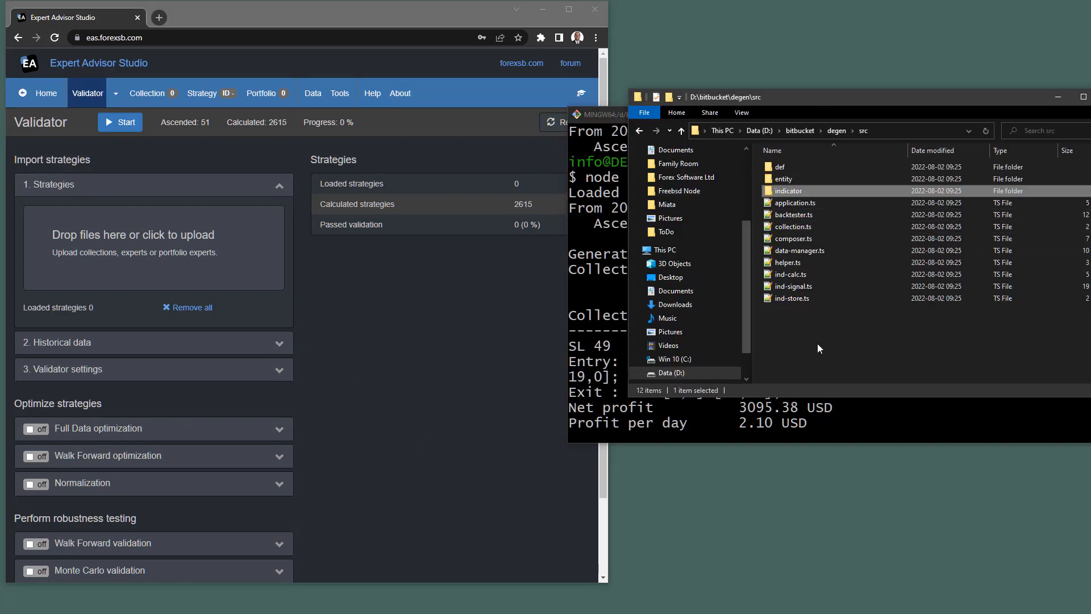
Browse File Explorer to the D:\bitbucket\degen\test\data folder.
{"action": "left_click", "coordinate": [833, 132]}
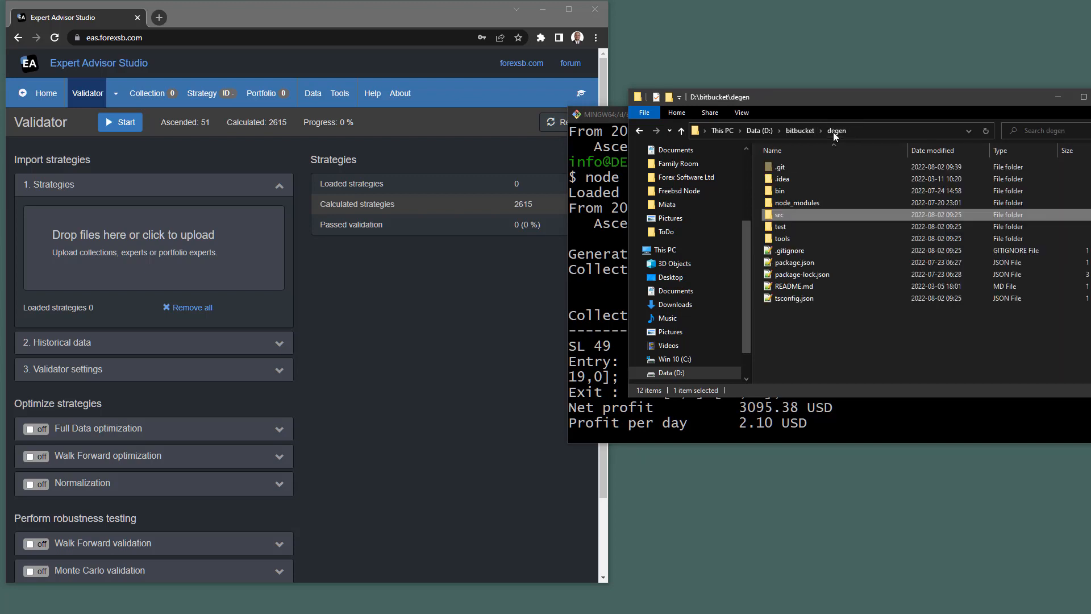
{"action": "double_click", "coordinate": [779, 226]}
{"action": "left_click", "coordinate": [768, 166]}
{"action": "double_click", "coordinate": [768, 165]}
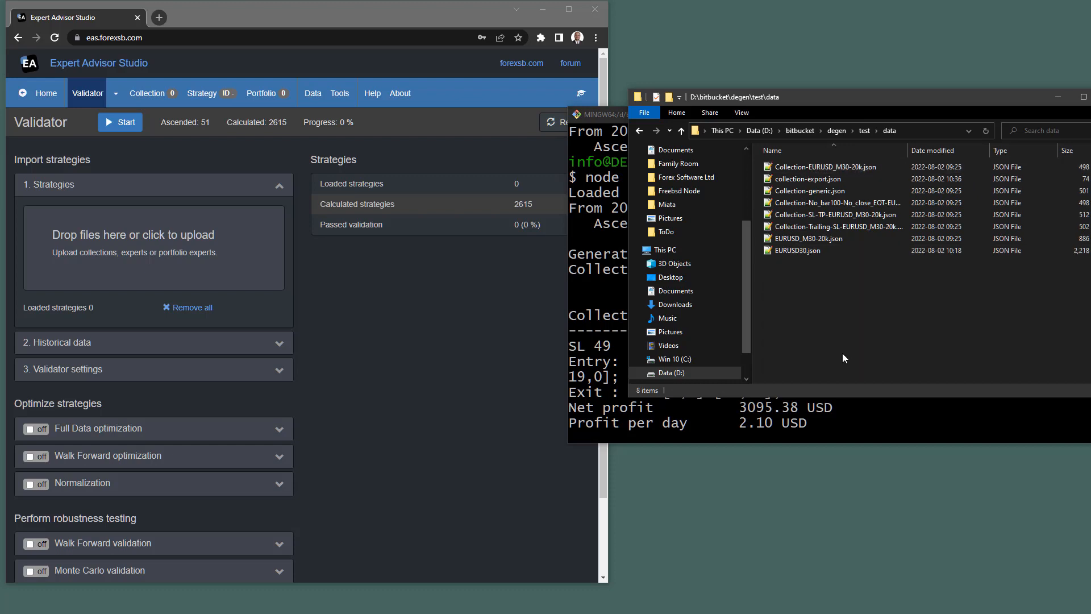
Drag collection-export.json into the Validator to load its strategies, then return to the terminal.
{"action": "left_click", "coordinate": [783, 182]}
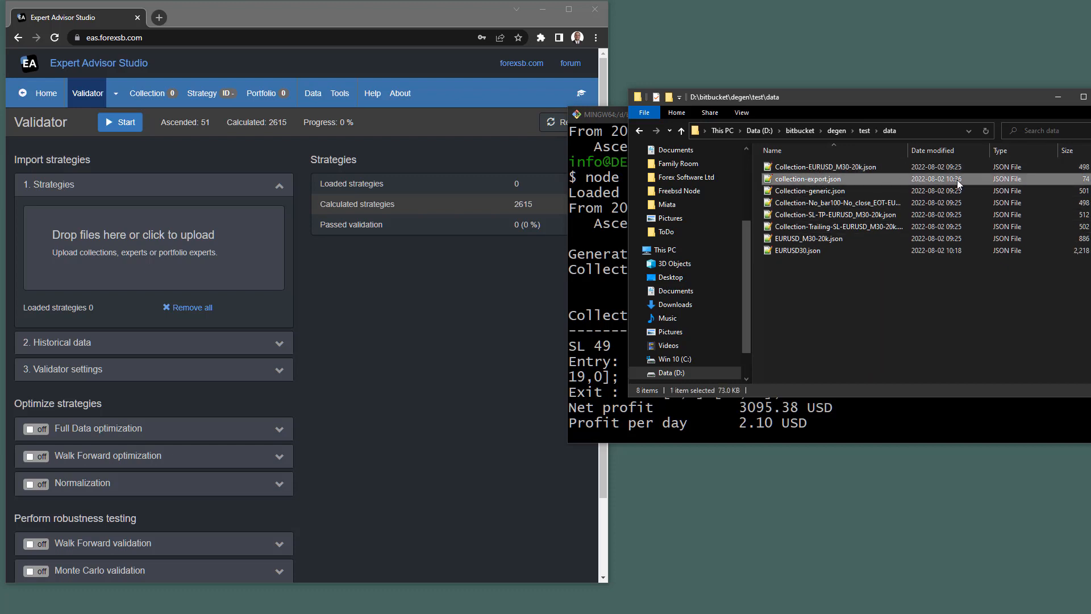
{"action": "left_click_drag", "start_coordinate": [419, 180], "coordinate": [253, 238]}
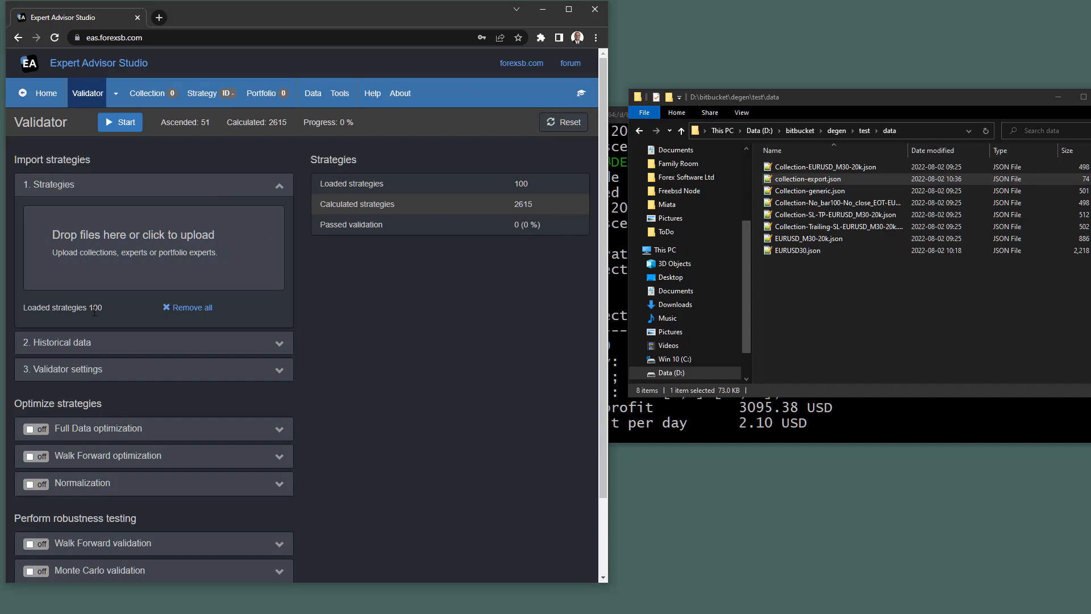
{"action": "left_click", "coordinate": [957, 441]}
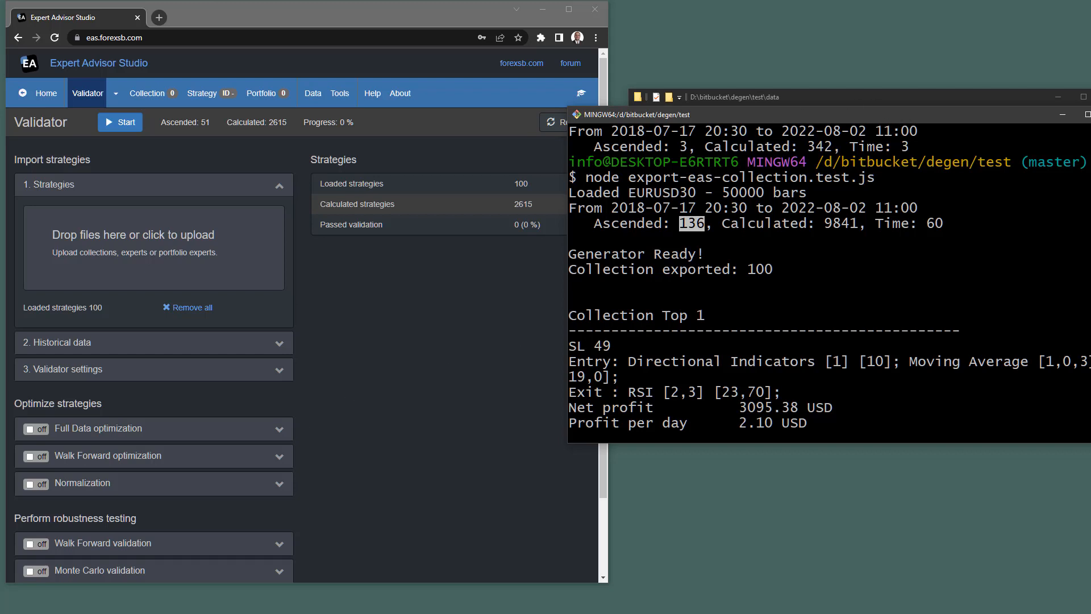
{"action": "key", "text": "alt+Tab"}
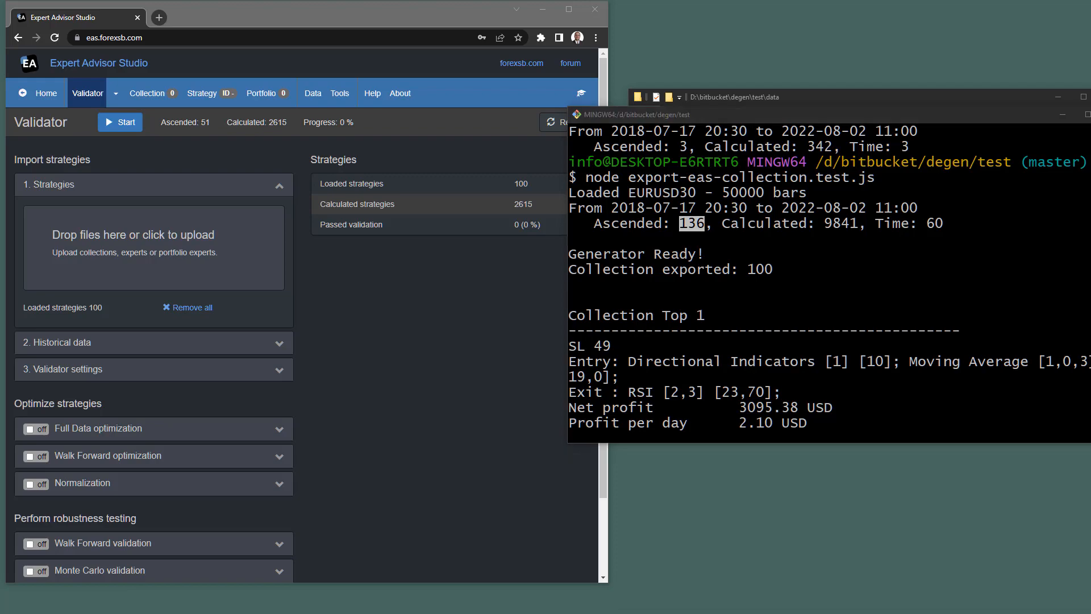
{"action": "scroll", "coordinate": [764, 307], "scroll_direction": "down", "scroll_amount": 17}
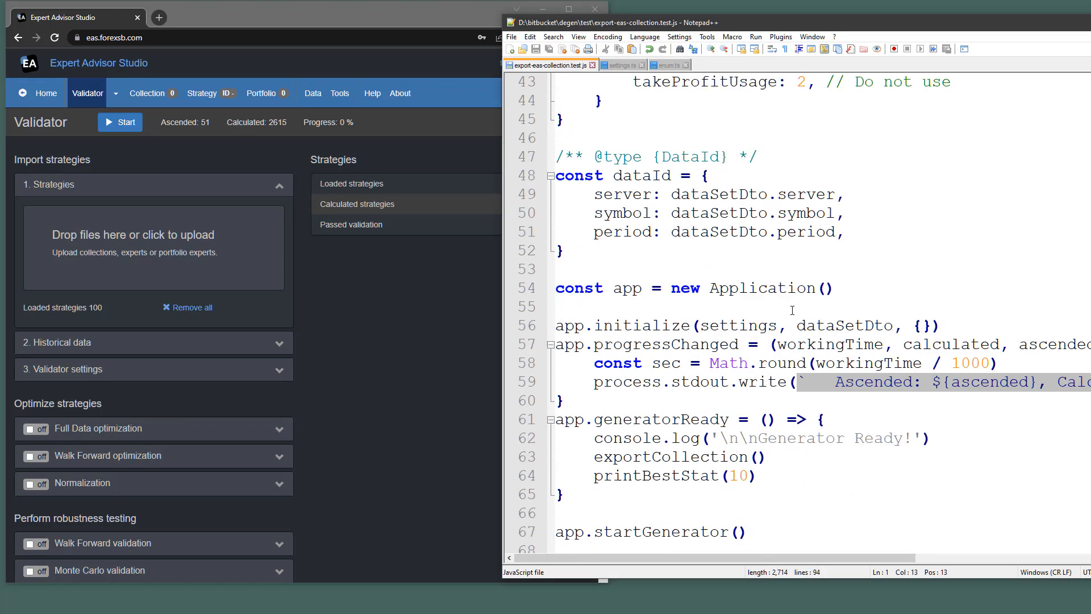
{"action": "scroll", "coordinate": [810, 307], "scroll_direction": "down", "scroll_amount": 3}
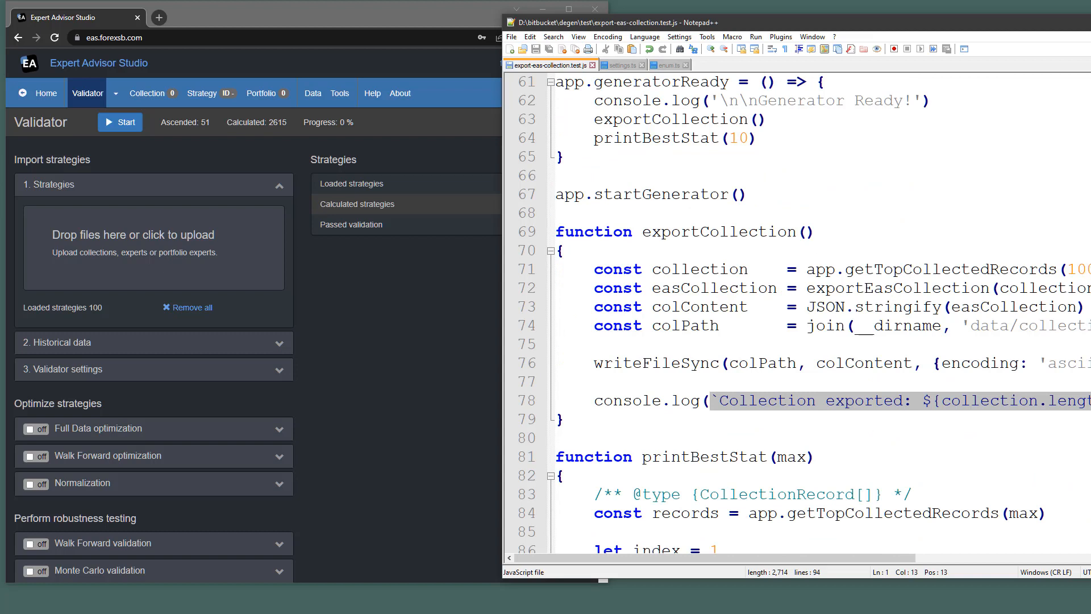
{"action": "double_click", "coordinate": [1078, 266]}
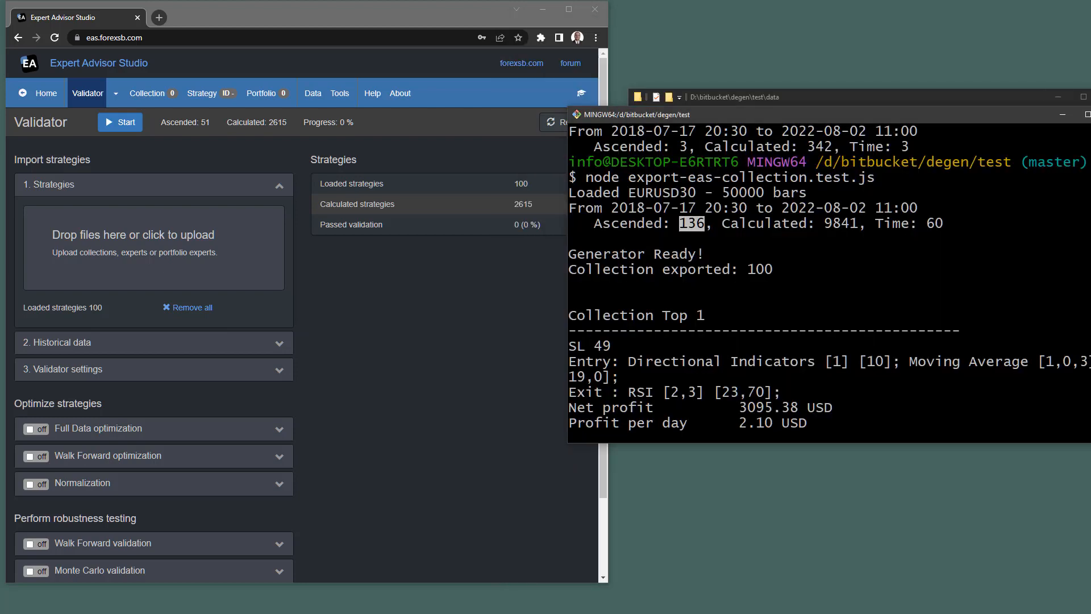
Validate the 100 loaded strategies, review the Historical data settings, and open the Collection.
{"action": "left_click", "coordinate": [443, 329]}
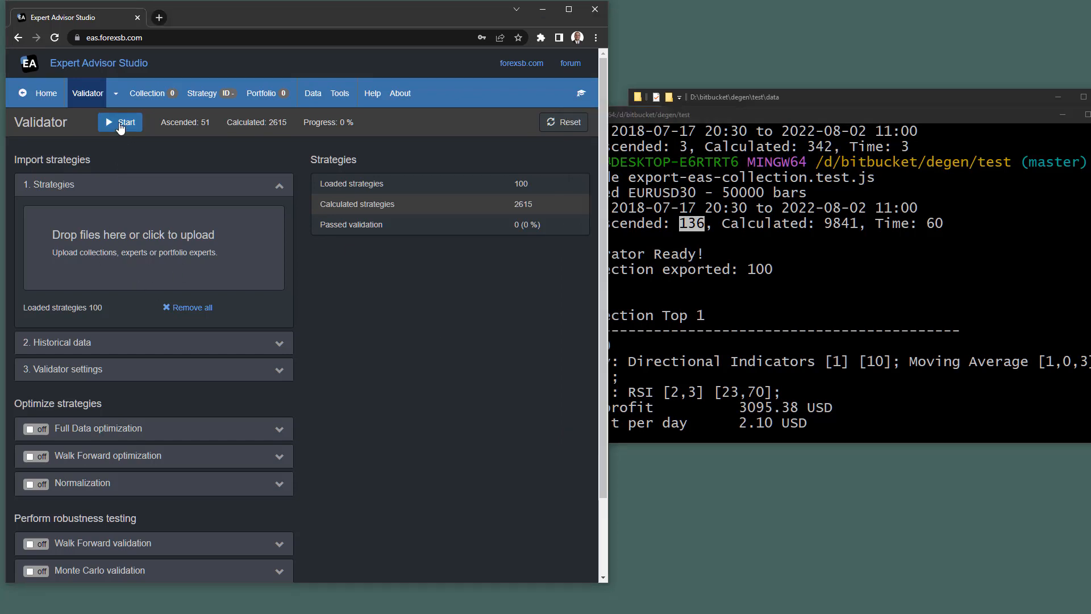
{"action": "left_click", "coordinate": [121, 124]}
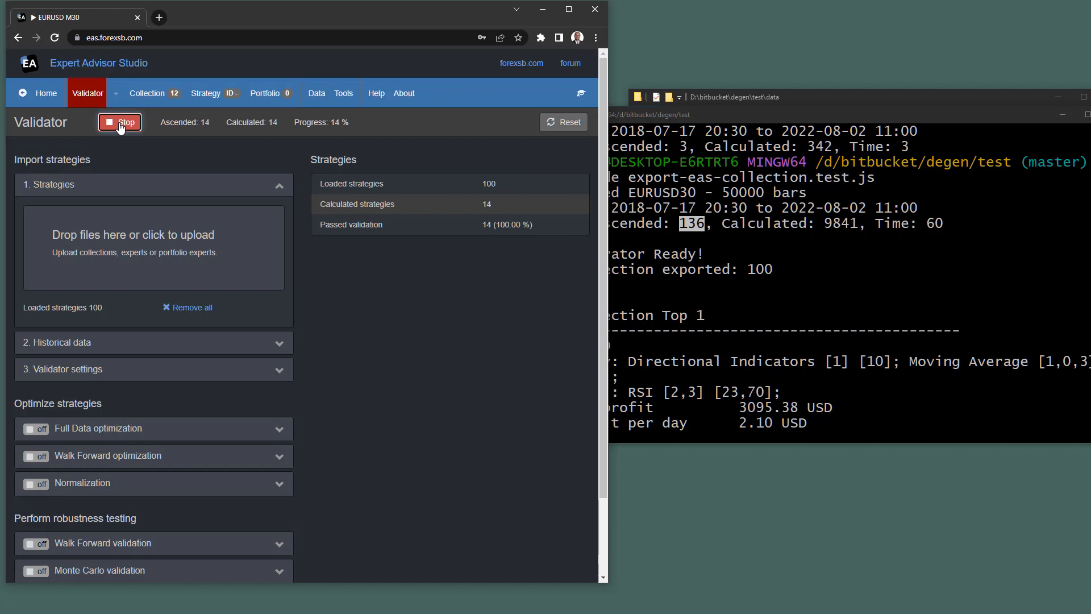
{"action": "left_click", "coordinate": [136, 343]}
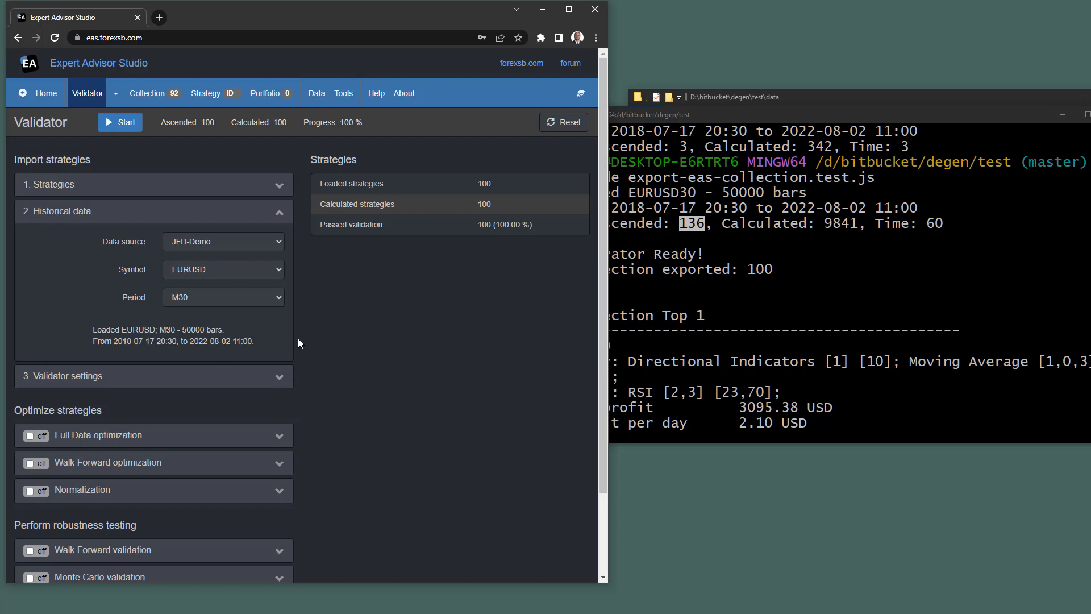
{"action": "left_click", "coordinate": [154, 100]}
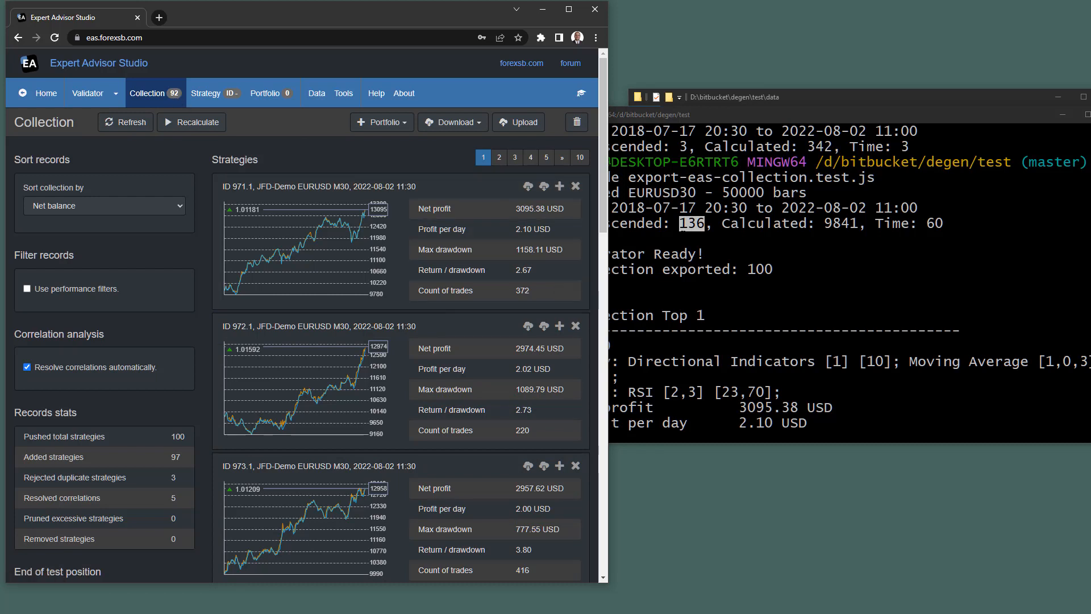
Bring the terminal forward, then reposition and narrow it beside the Collection.
{"action": "key", "text": "alt+Tab"}
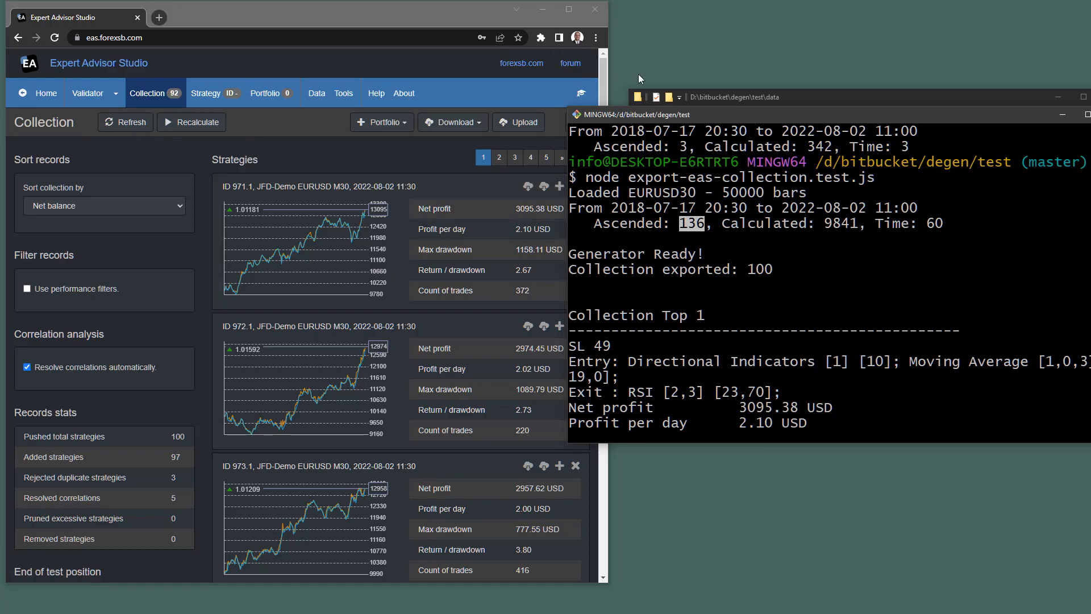
{"action": "left_click_drag", "start_coordinate": [727, 115], "coordinate": [707, 80]}
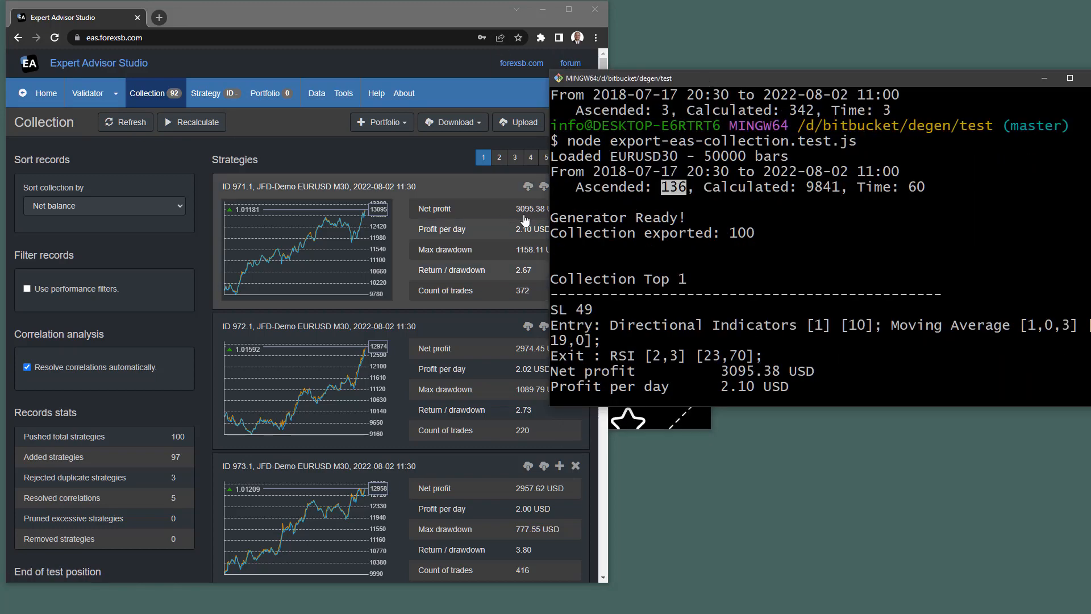
{"action": "left_click_drag", "start_coordinate": [549, 192], "coordinate": [603, 189]}
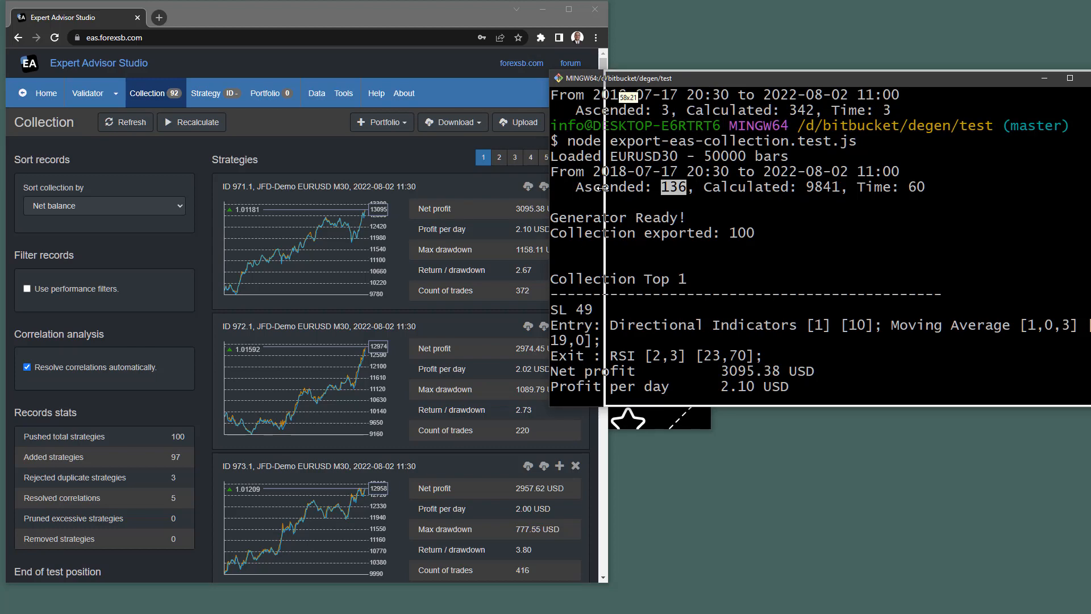
{"action": "left_click_drag", "start_coordinate": [806, 78], "coordinate": [826, 58]}
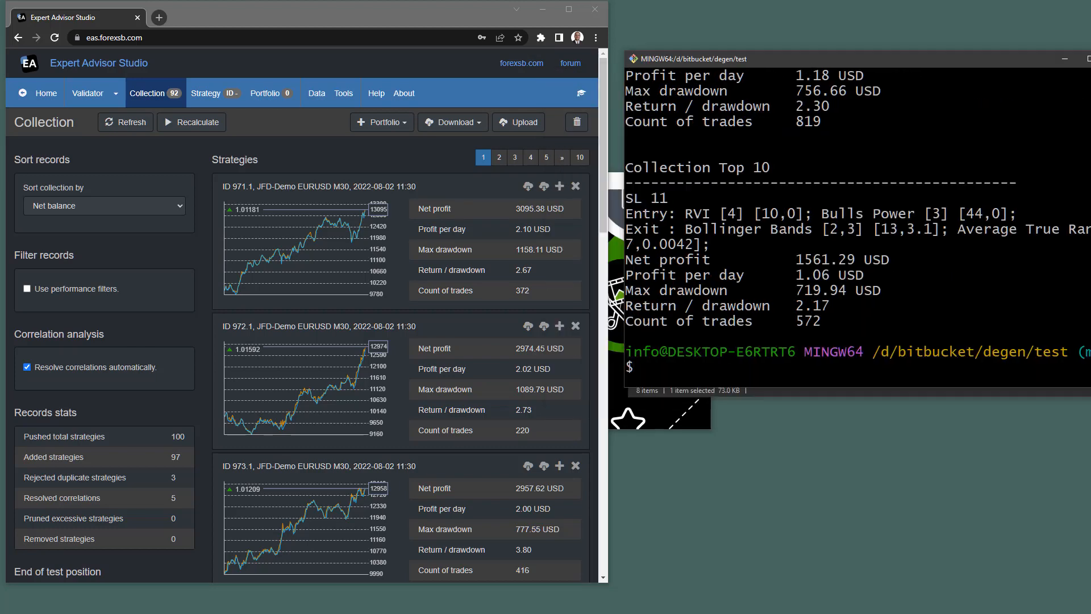
Compare the terminal's exported results with the Collection cards, then delete one strategy card.
{"action": "scroll", "coordinate": [852, 227], "scroll_direction": "up", "scroll_amount": 15}
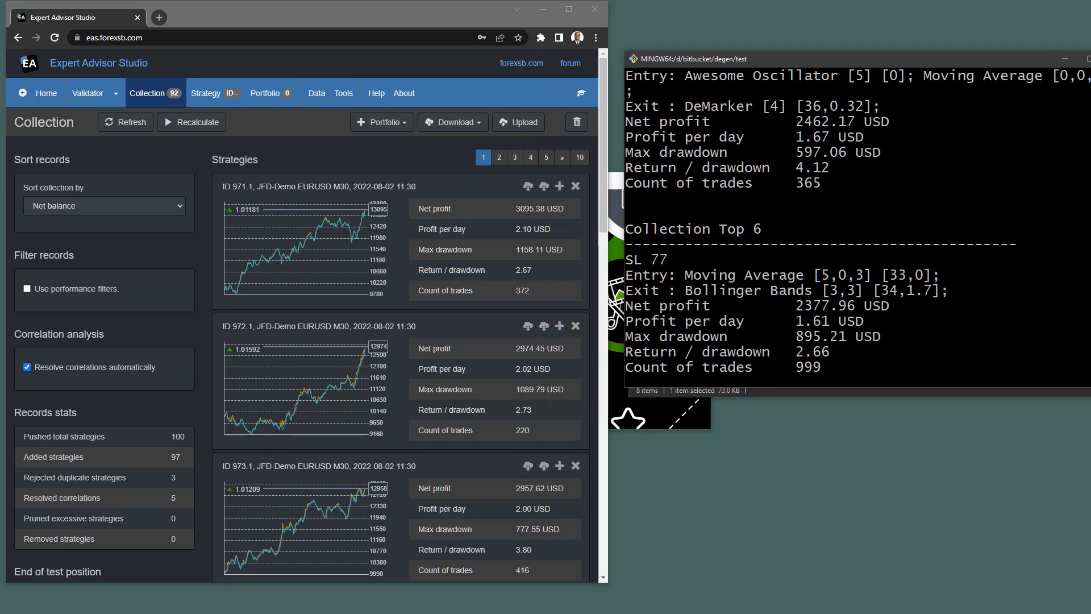
{"action": "scroll", "coordinate": [852, 227], "scroll_direction": "up", "scroll_amount": 10}
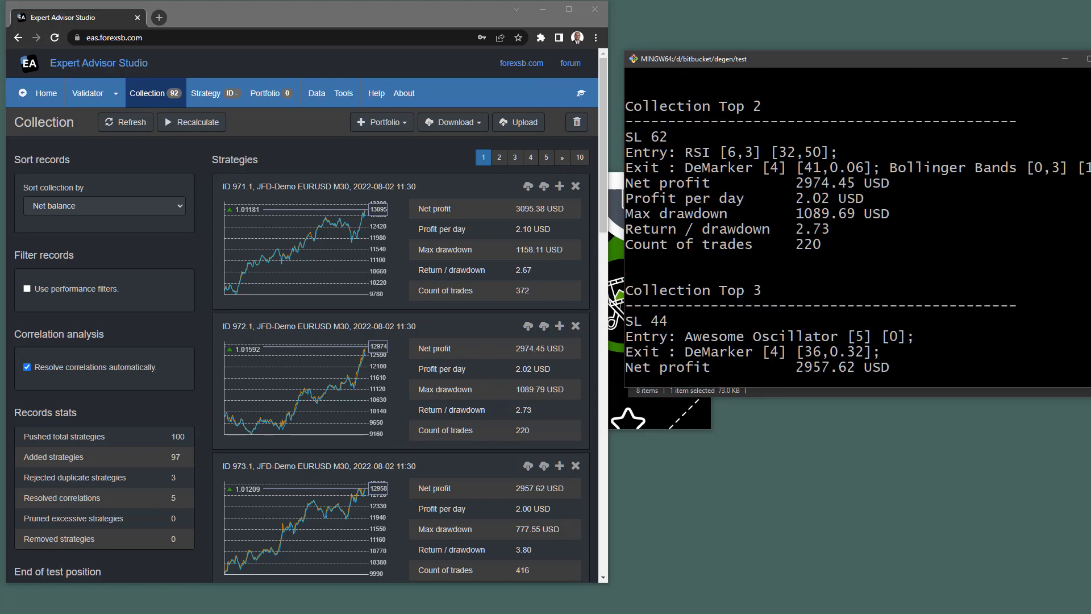
{"action": "scroll", "coordinate": [852, 227], "scroll_direction": "up", "scroll_amount": 5}
{"action": "scroll", "coordinate": [852, 227], "scroll_direction": "up", "scroll_amount": 3}
{"action": "scroll", "coordinate": [853, 227], "scroll_direction": "down", "scroll_amount": 2}
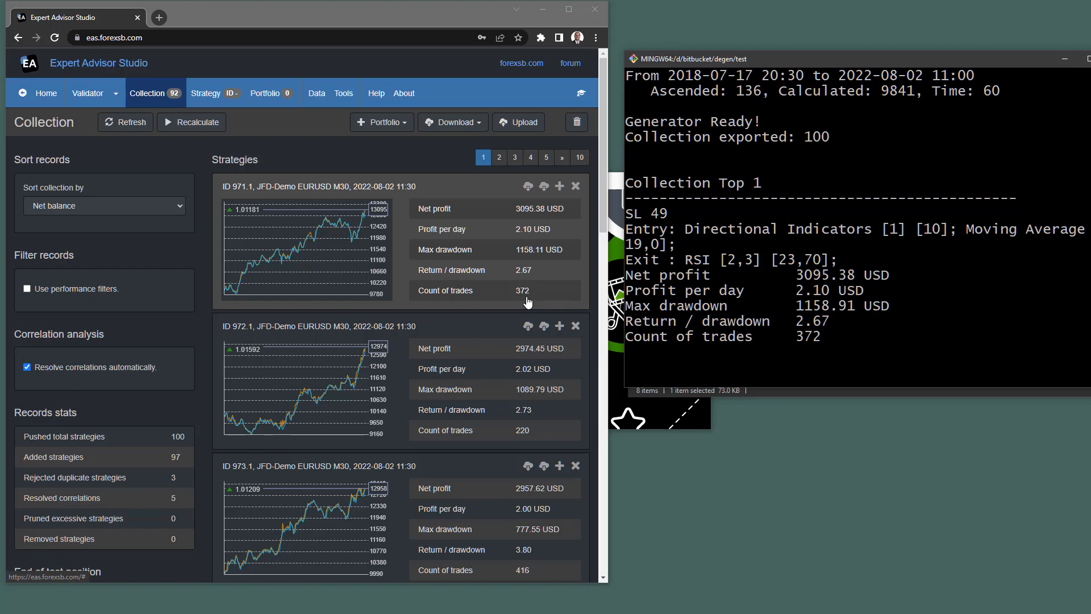
{"action": "scroll", "coordinate": [529, 345], "scroll_direction": "down", "scroll_amount": 3}
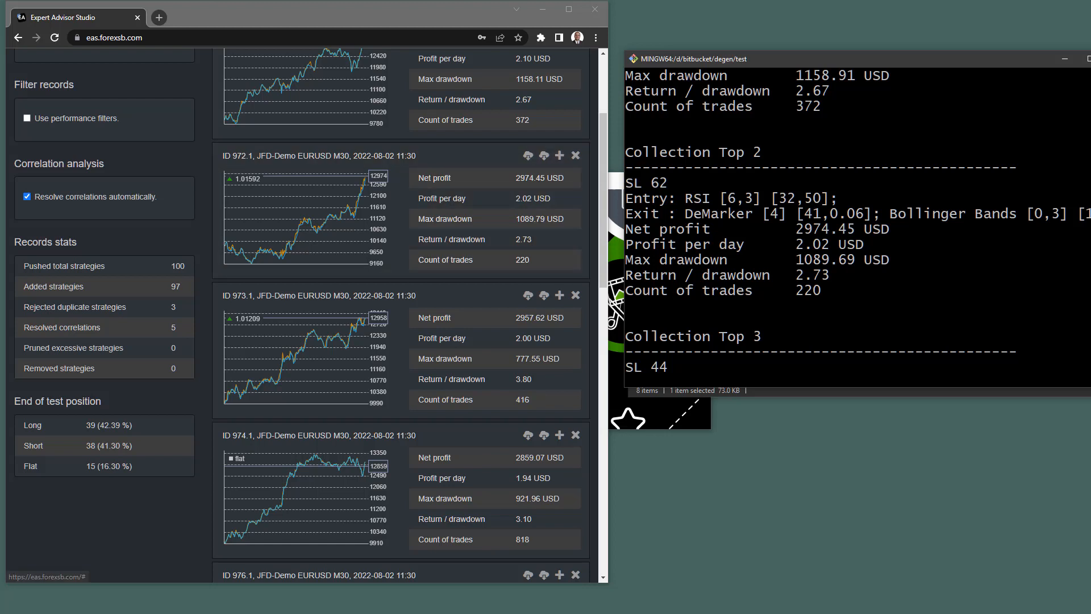
{"action": "scroll", "coordinate": [820, 290], "scroll_direction": "down", "scroll_amount": 4}
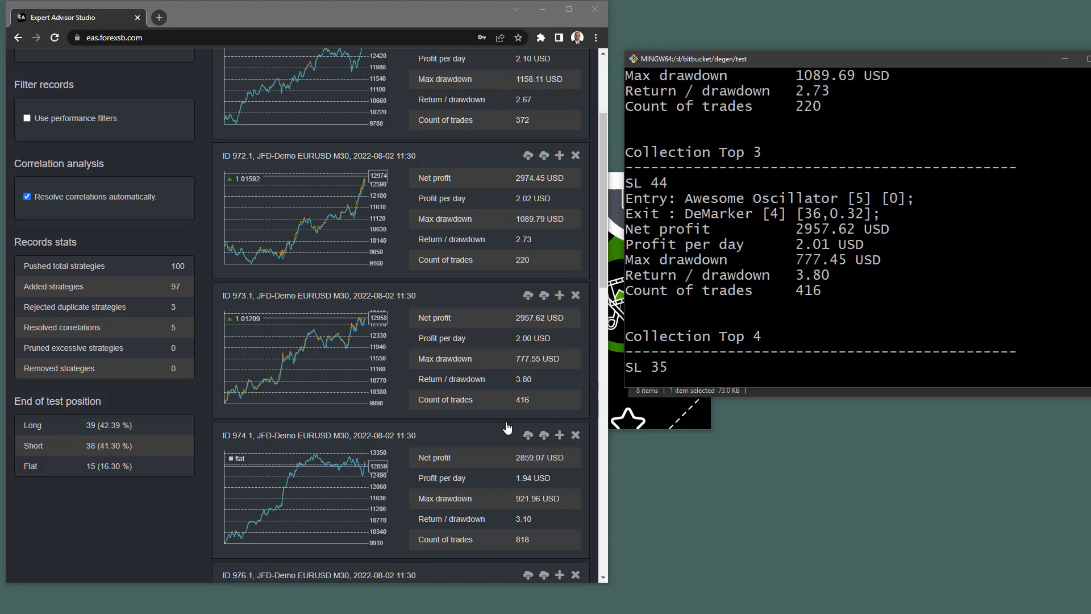
{"action": "scroll", "coordinate": [525, 409], "scroll_direction": "down", "scroll_amount": 2}
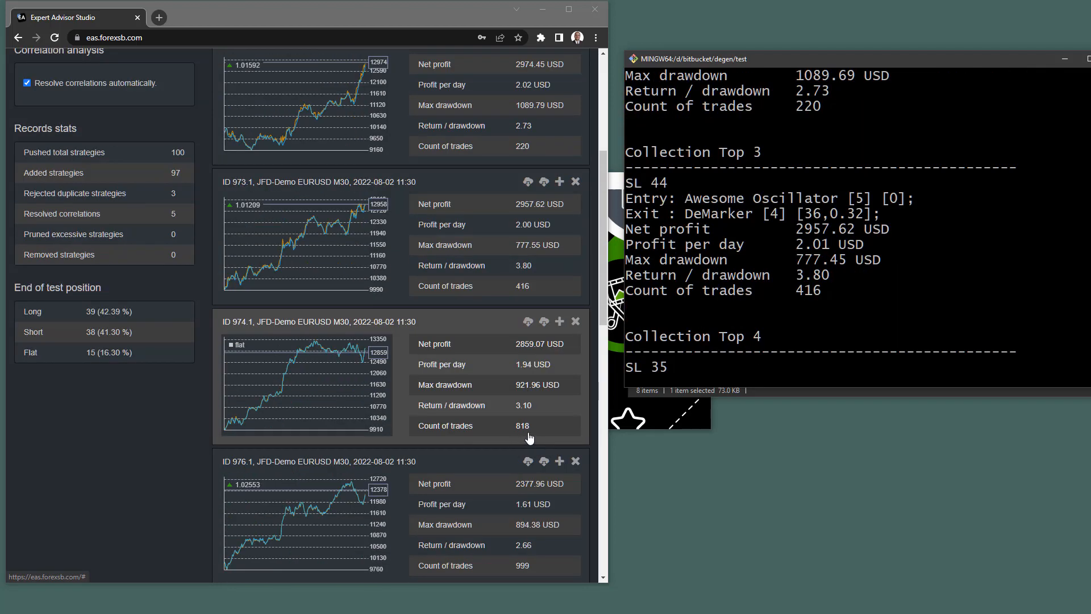
{"action": "scroll", "coordinate": [625, 199], "scroll_direction": "down", "scroll_amount": 3}
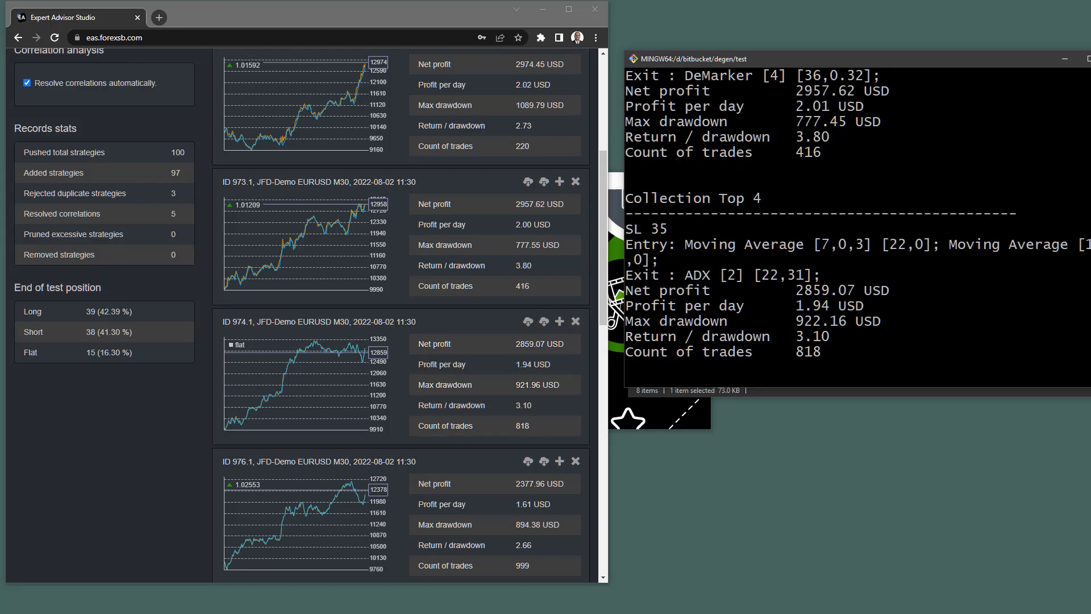
{"action": "scroll", "coordinate": [852, 228], "scroll_direction": "up", "scroll_amount": 20}
{"action": "scroll", "coordinate": [852, 227], "scroll_direction": "down", "scroll_amount": 5}
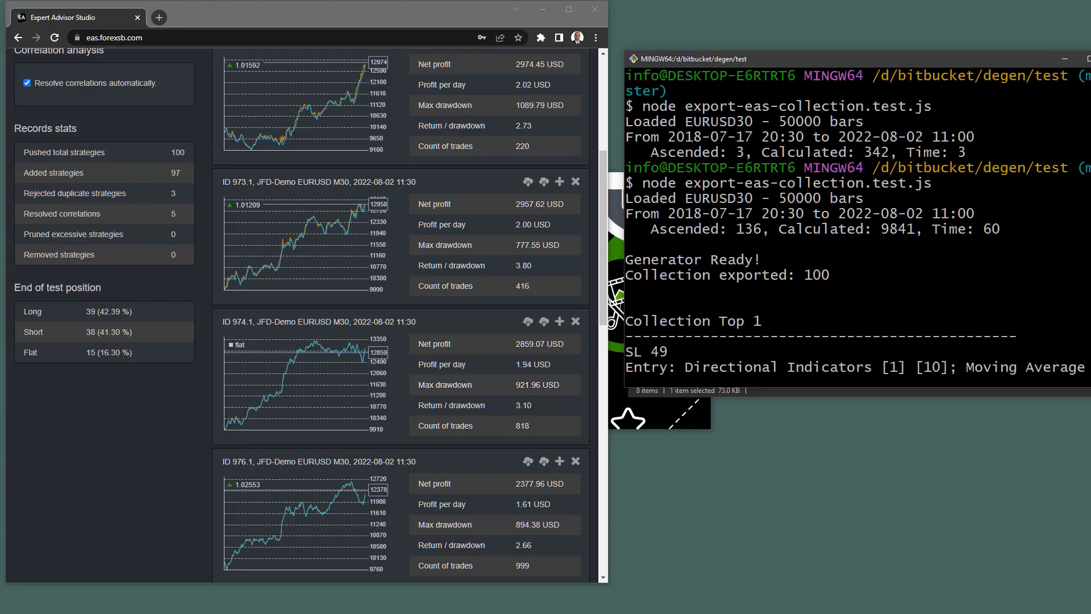
{"action": "scroll", "coordinate": [852, 228], "scroll_direction": "down", "scroll_amount": 4}
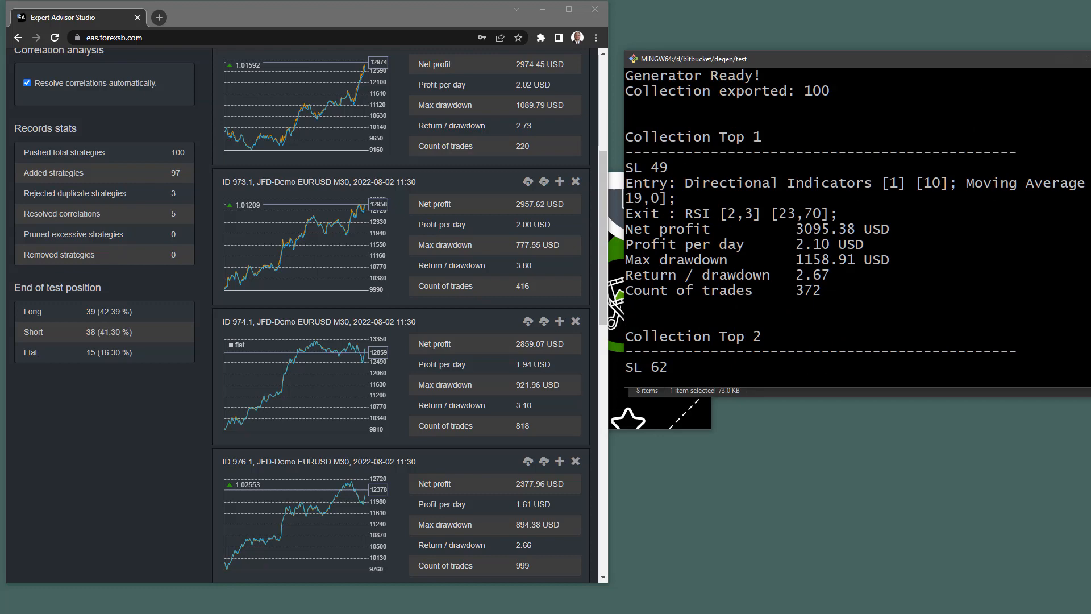
{"action": "scroll", "coordinate": [394, 321], "scroll_direction": "up", "scroll_amount": 5}
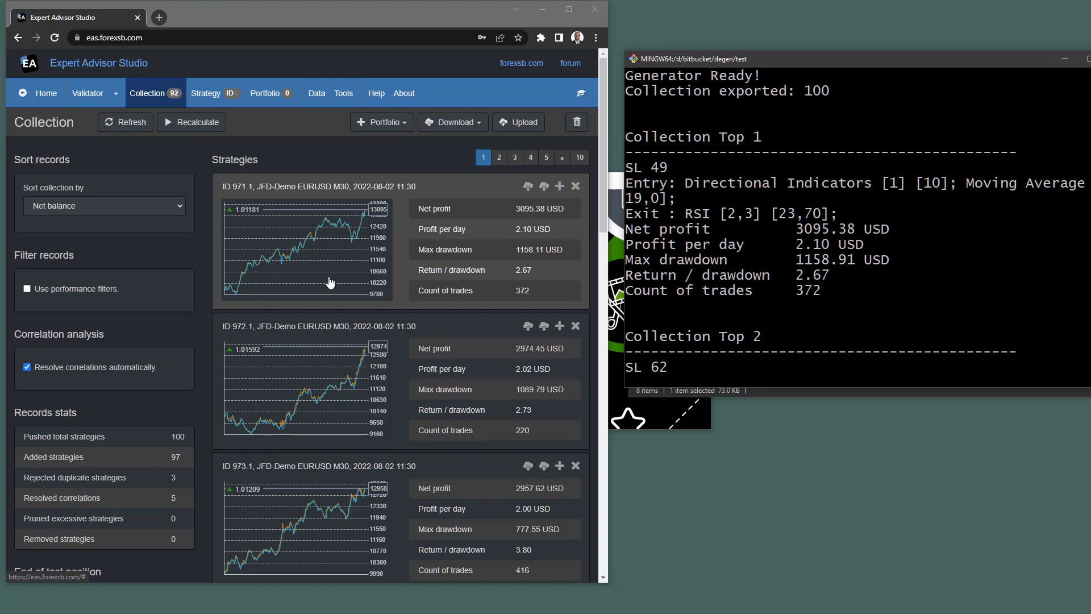
{"action": "scroll", "coordinate": [348, 273], "scroll_direction": "down", "scroll_amount": 3}
{"action": "scroll", "coordinate": [349, 299], "scroll_direction": "down", "scroll_amount": 10}
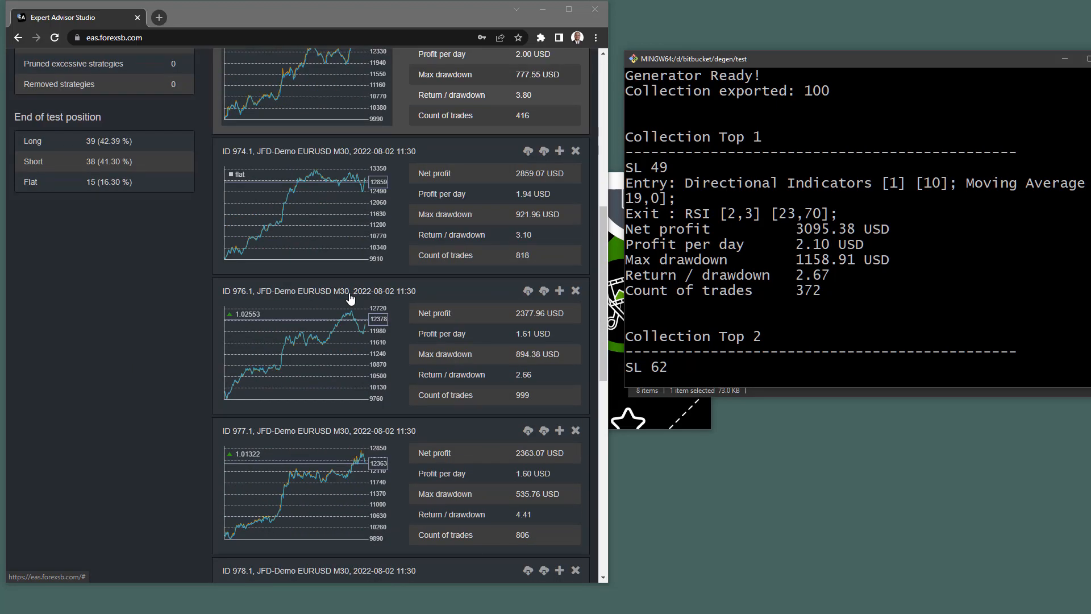
{"action": "scroll", "coordinate": [350, 304], "scroll_direction": "down", "scroll_amount": 7}
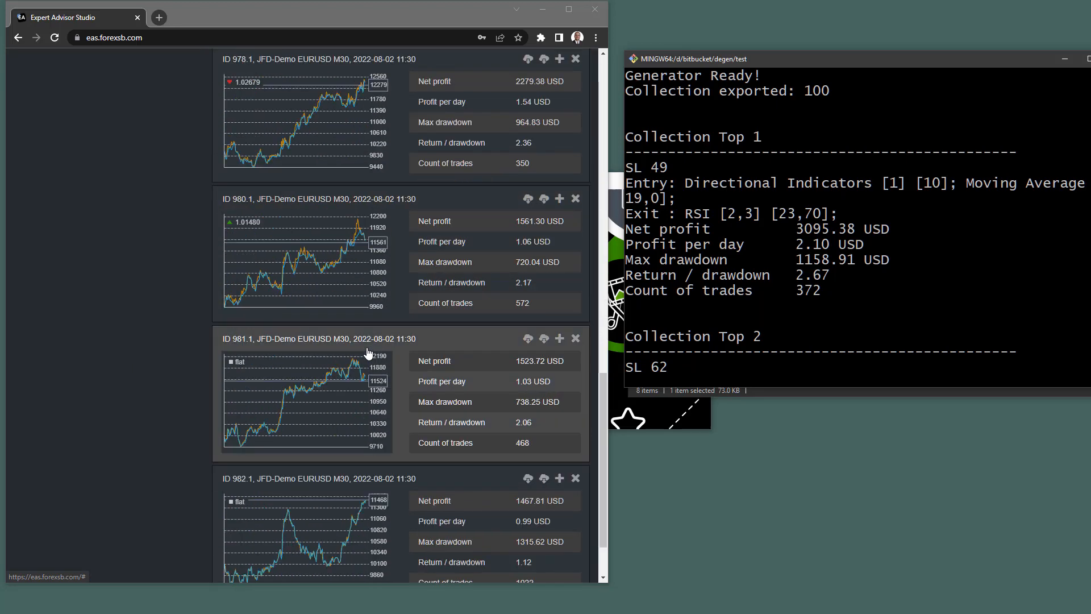
{"action": "scroll", "coordinate": [368, 348], "scroll_direction": "up", "scroll_amount": 8}
{"action": "scroll", "coordinate": [368, 348], "scroll_direction": "down", "scroll_amount": 5}
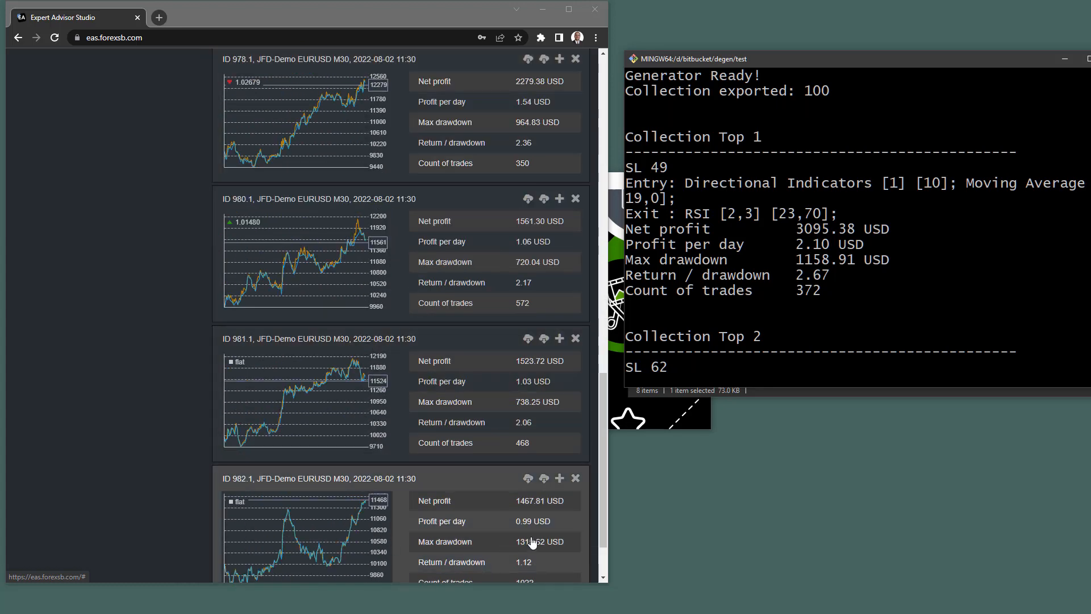
{"action": "left_click", "coordinate": [574, 482]}
{"action": "scroll", "coordinate": [396, 462], "scroll_direction": "up", "scroll_amount": 18}
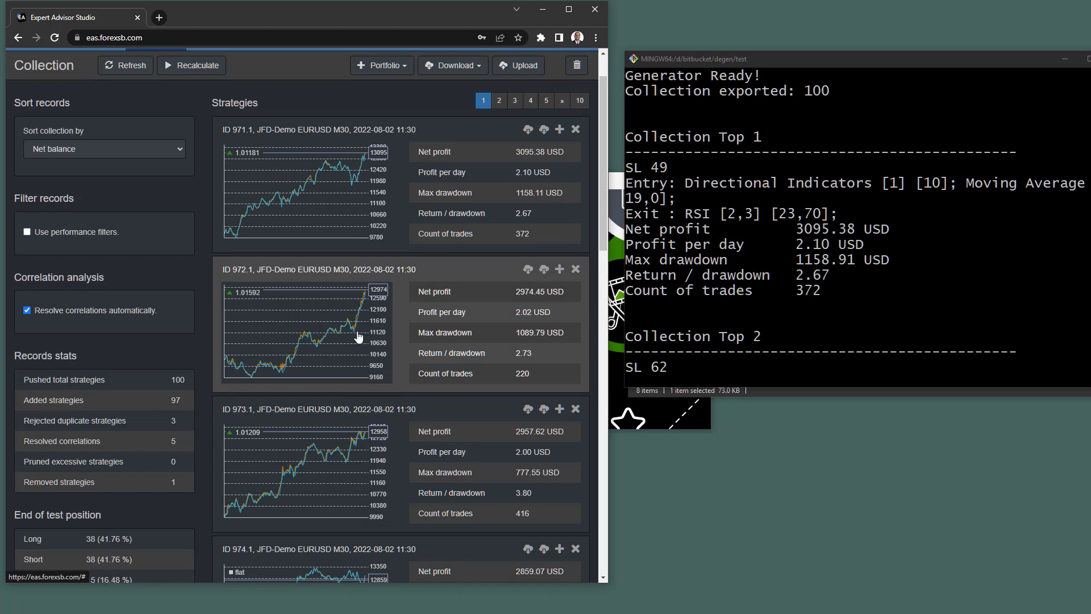
Open strategy 972.1 in the Editor and highlight DeMarker and Bollinger Bands in the terminal's exit line.
{"action": "left_click", "coordinate": [334, 331]}
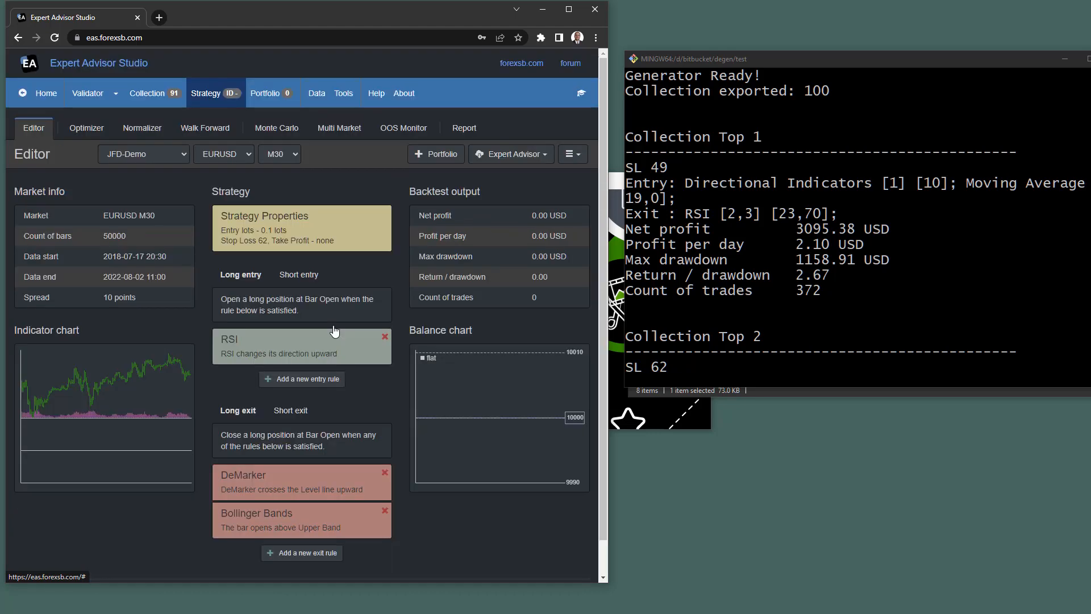
{"action": "scroll", "coordinate": [349, 306], "scroll_direction": "down", "scroll_amount": 1}
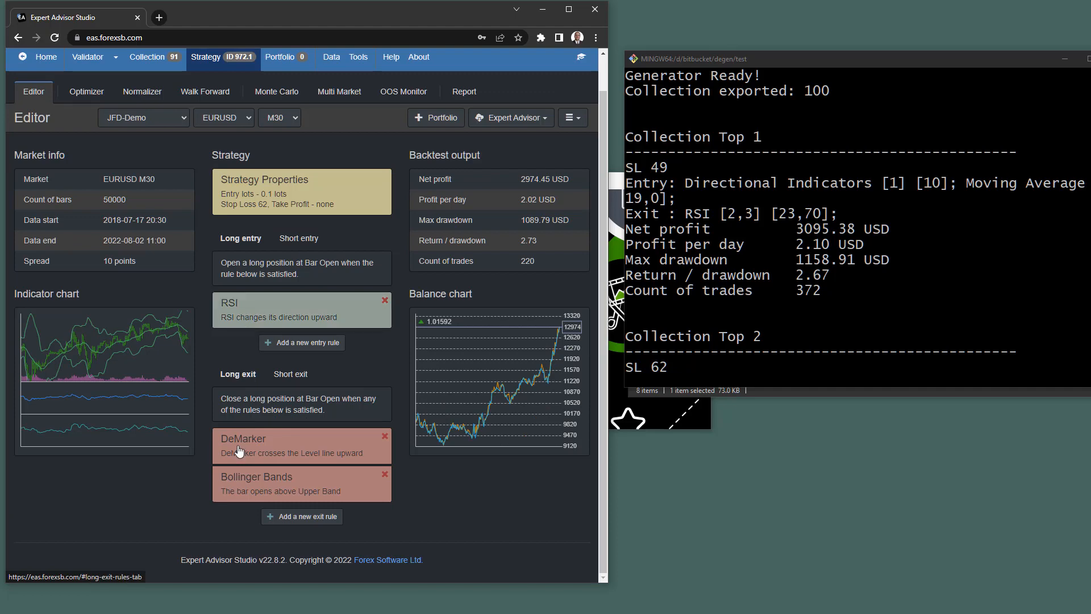
{"action": "left_click", "coordinate": [852, 255]}
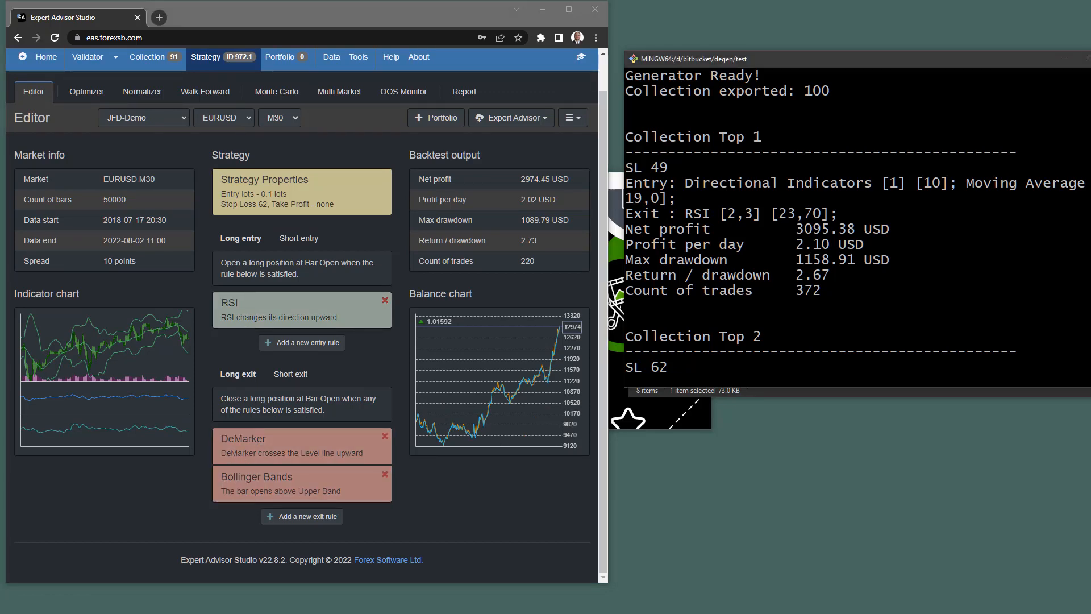
{"action": "scroll", "coordinate": [852, 256], "scroll_direction": "down", "scroll_amount": 3}
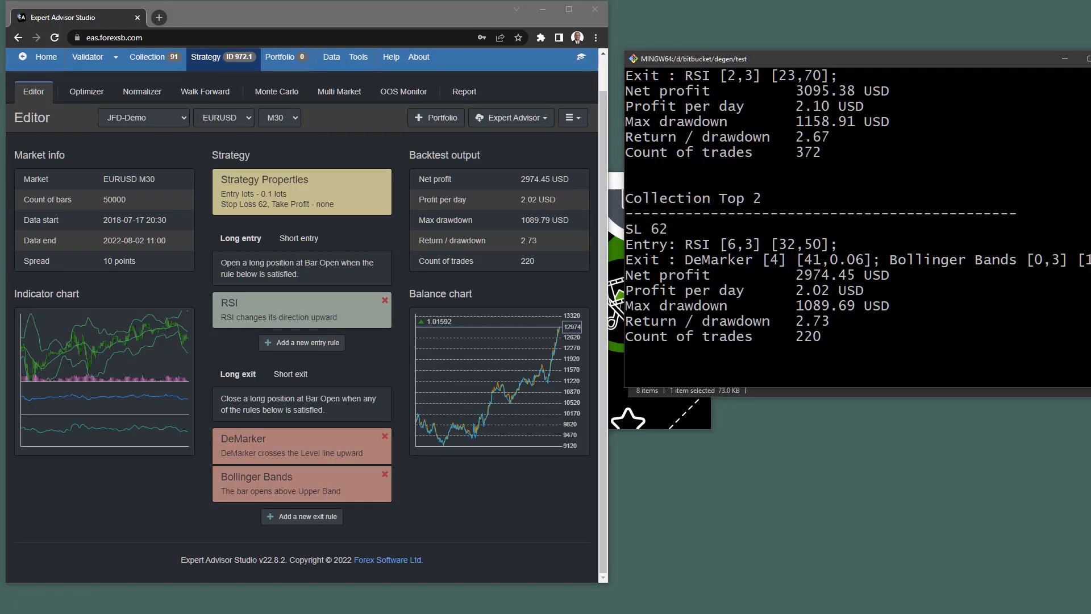
{"action": "left_click_drag", "start_coordinate": [685, 259], "coordinate": [758, 261]}
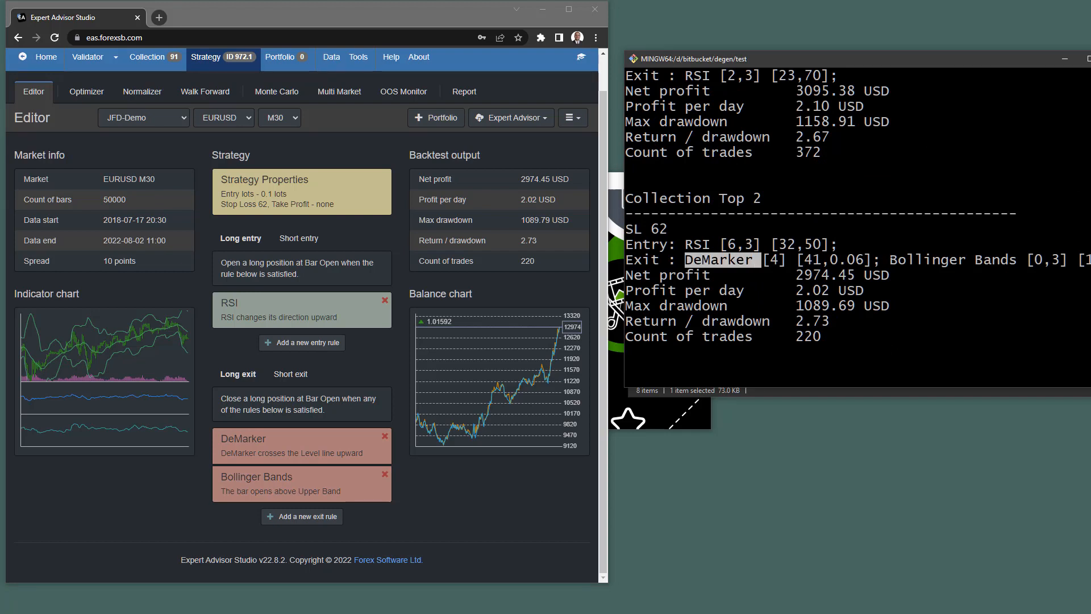
{"action": "left_click_drag", "start_coordinate": [889, 260], "coordinate": [1017, 260]}
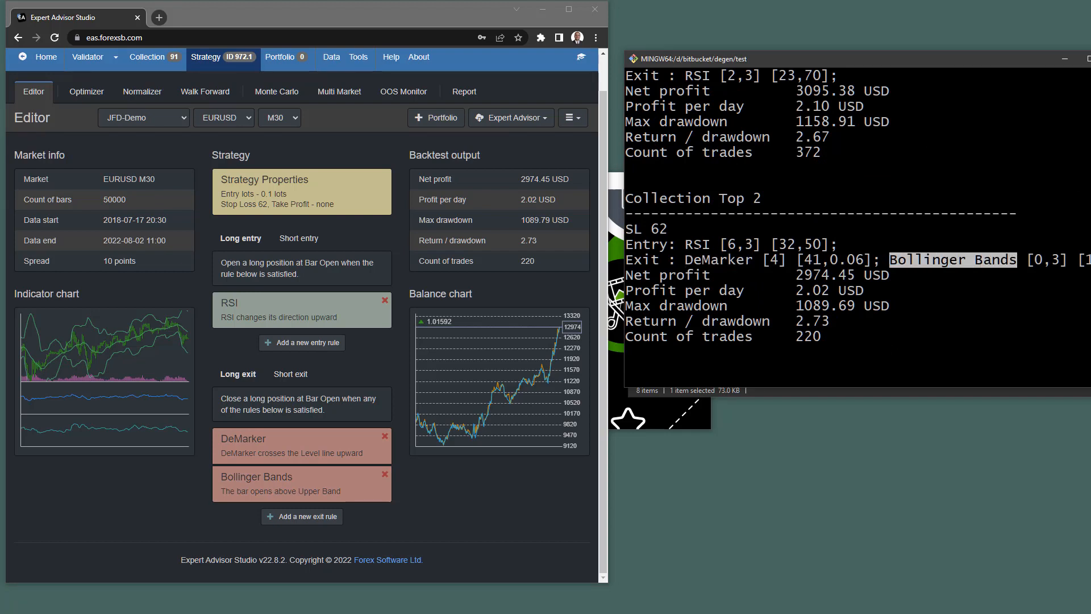
Review the RSI entry rule's 'changes direction upward' condition, Period 32, Level 50, and cancel unchanged.
{"action": "left_click", "coordinate": [265, 316]}
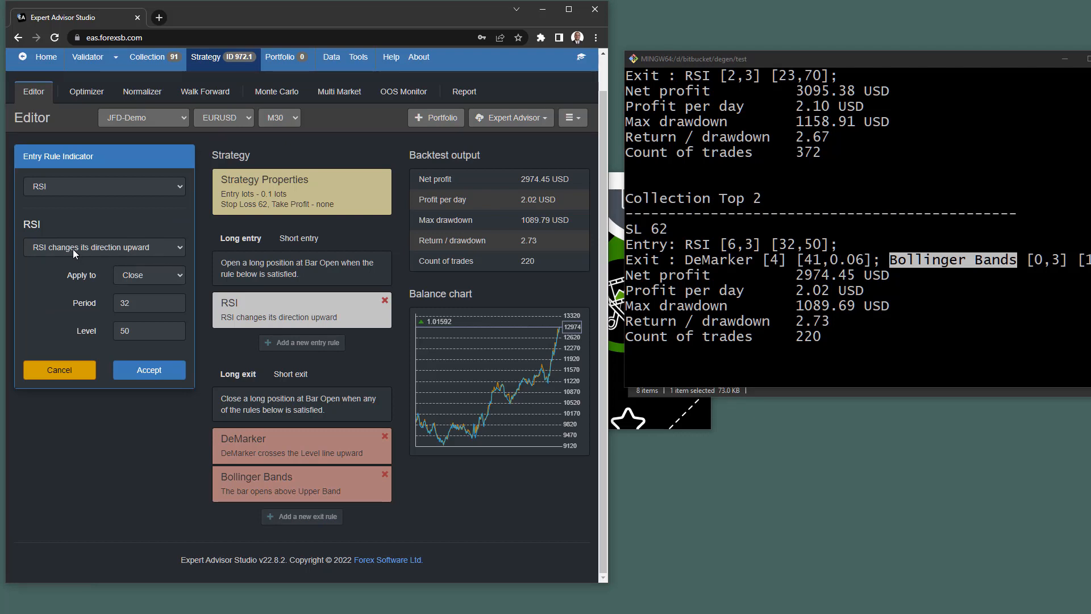
{"action": "left_click", "coordinate": [774, 259]}
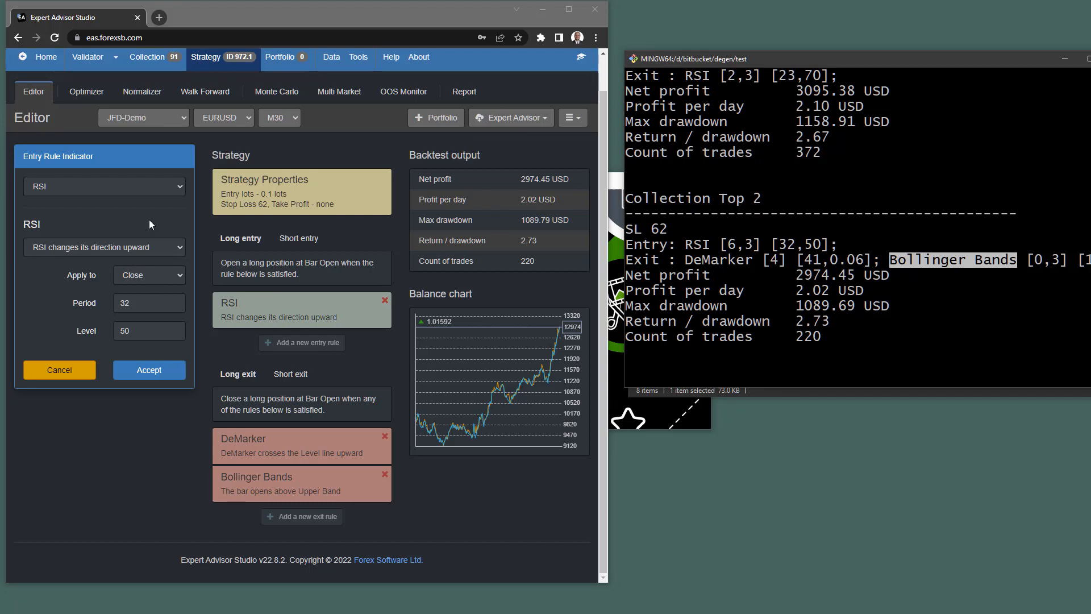
{"action": "left_click", "coordinate": [142, 250]}
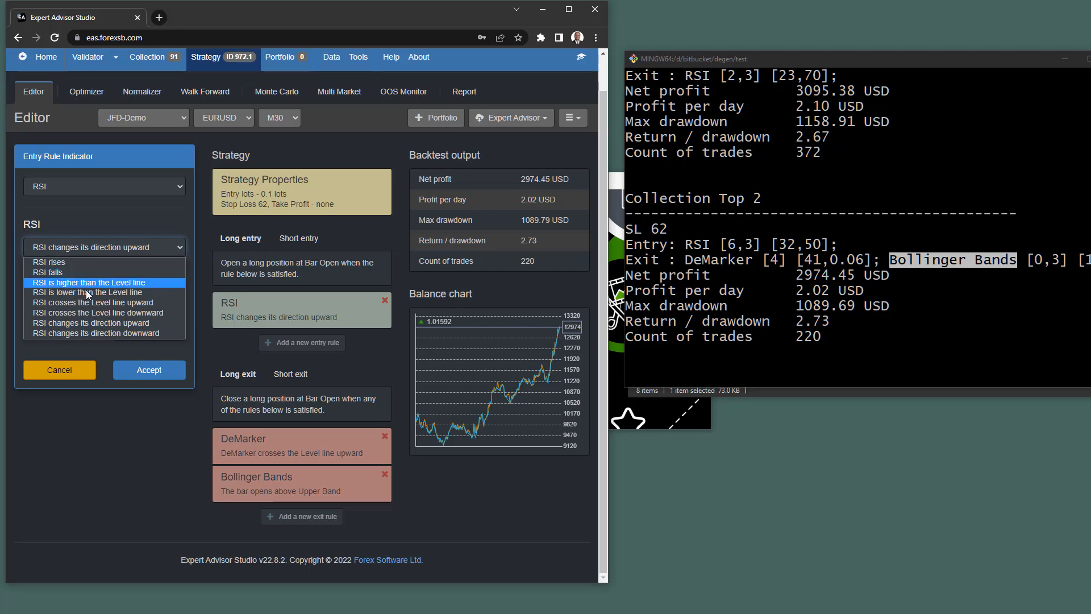
{"action": "left_click", "coordinate": [62, 373]}
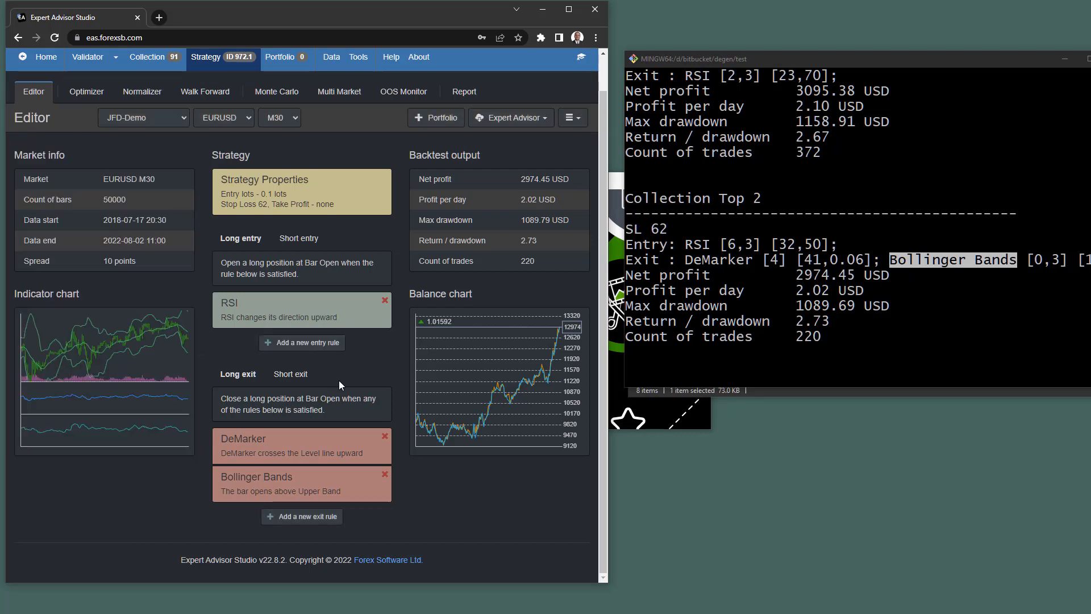
{"action": "left_click", "coordinate": [303, 315]}
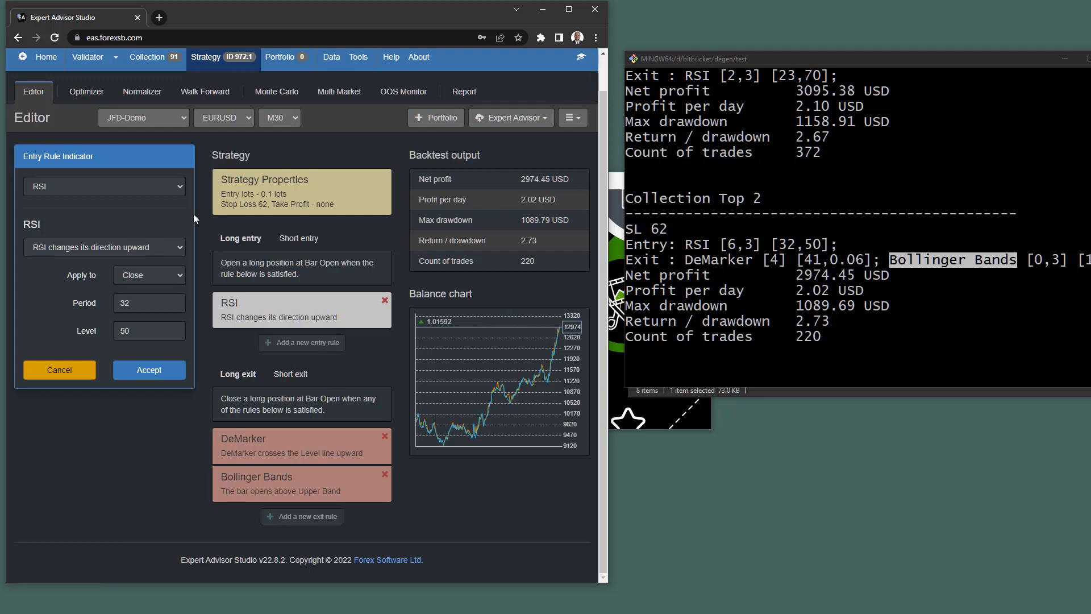
{"action": "left_click", "coordinate": [149, 189]}
{"action": "left_click", "coordinate": [148, 189]}
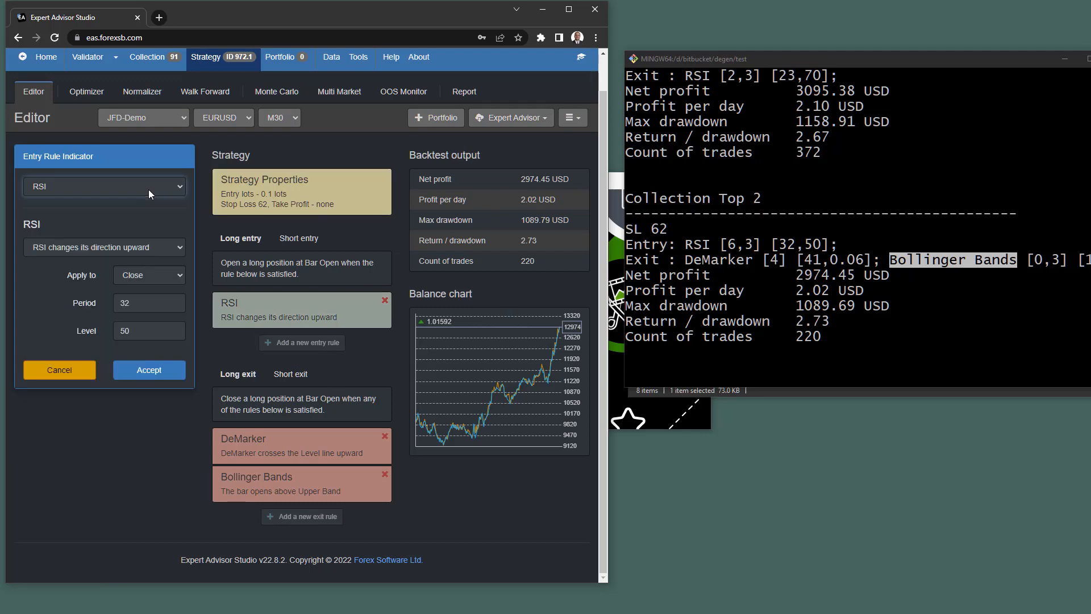
{"action": "left_click", "coordinate": [136, 249]}
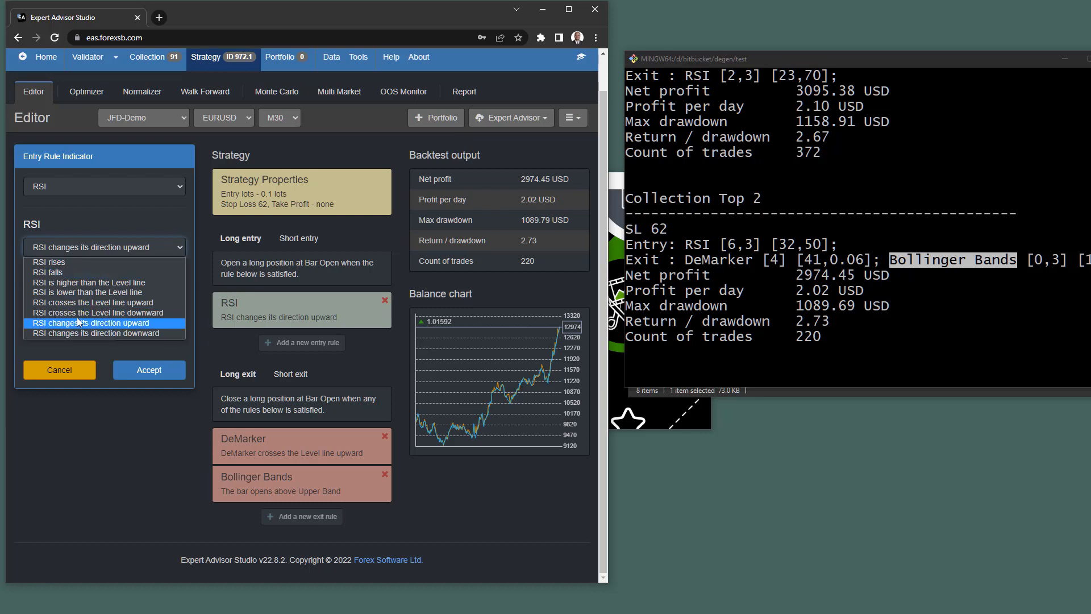
{"action": "left_click", "coordinate": [60, 344]}
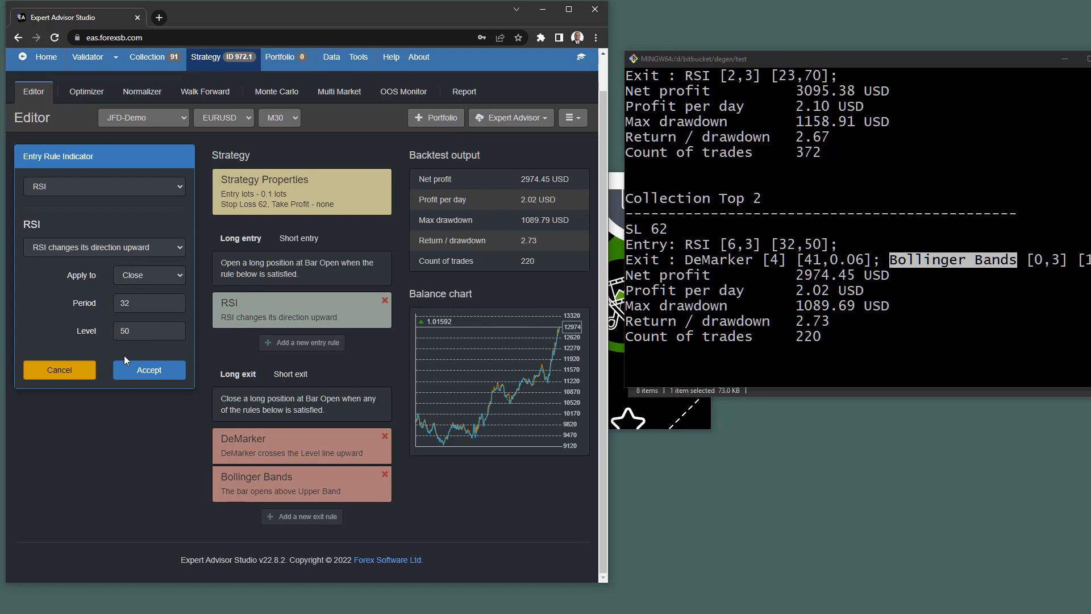
{"action": "left_click", "coordinate": [55, 375]}
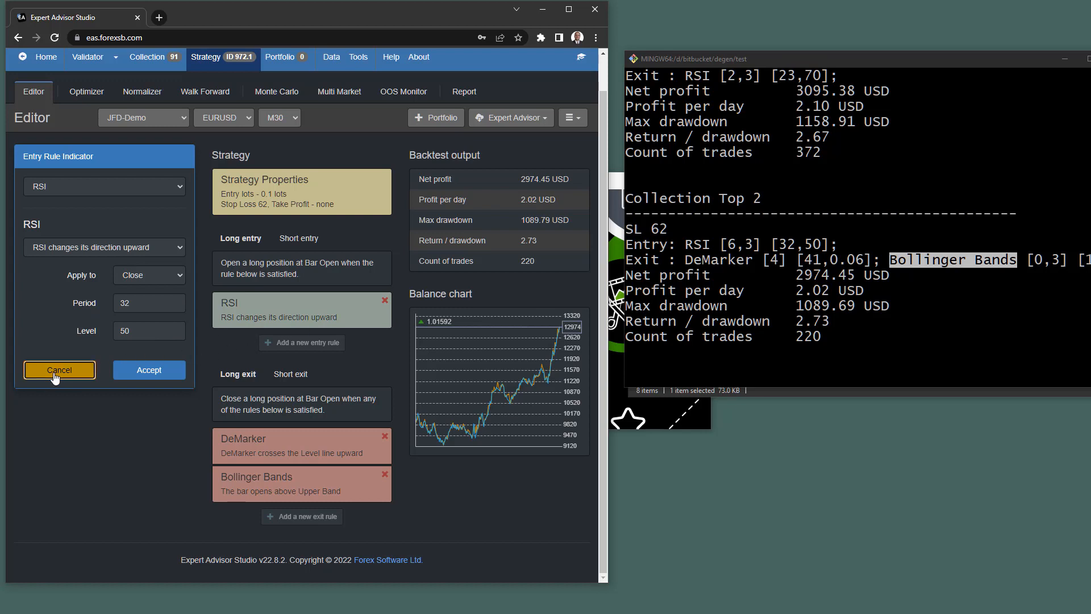
Check the DeMarker exit rule's 'crosses Level line upward' condition, Period 41, Level 0.06, then cancel.
{"action": "left_click", "coordinate": [275, 454]}
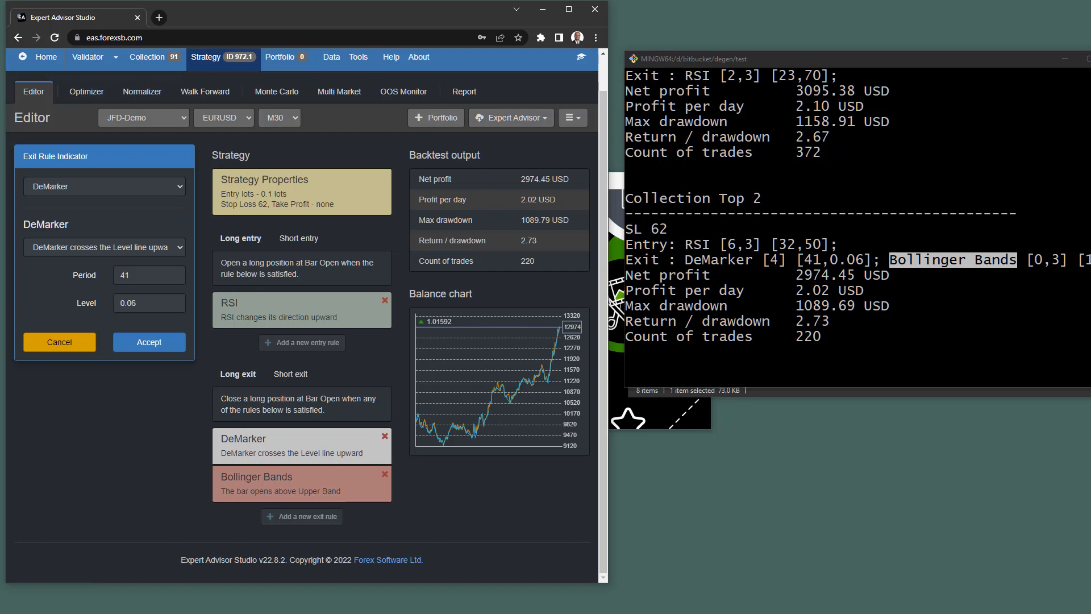
{"action": "left_click", "coordinate": [76, 245]}
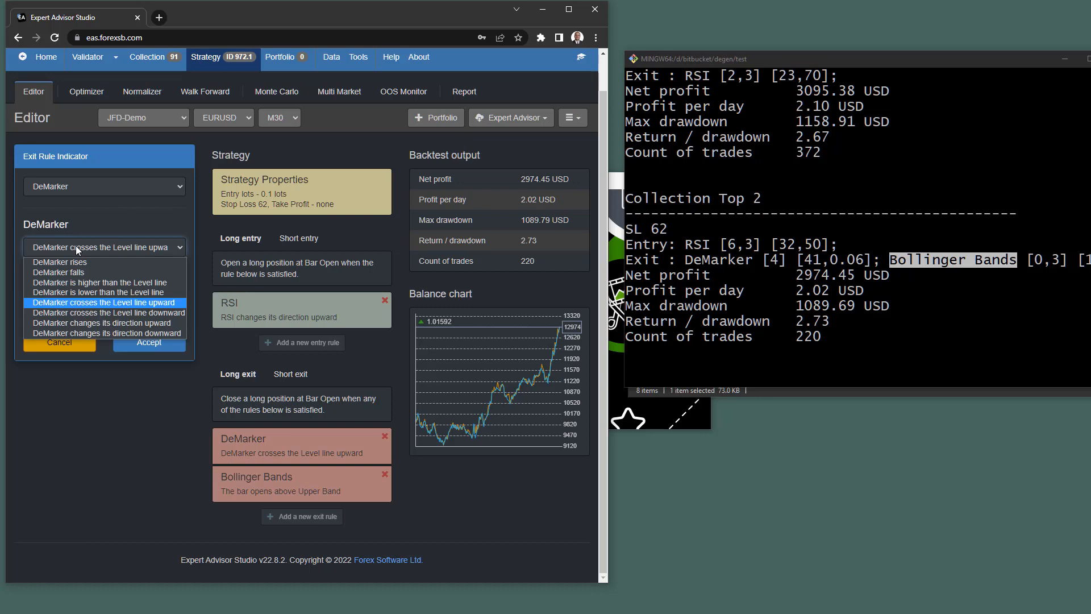
{"action": "left_click", "coordinate": [132, 216]}
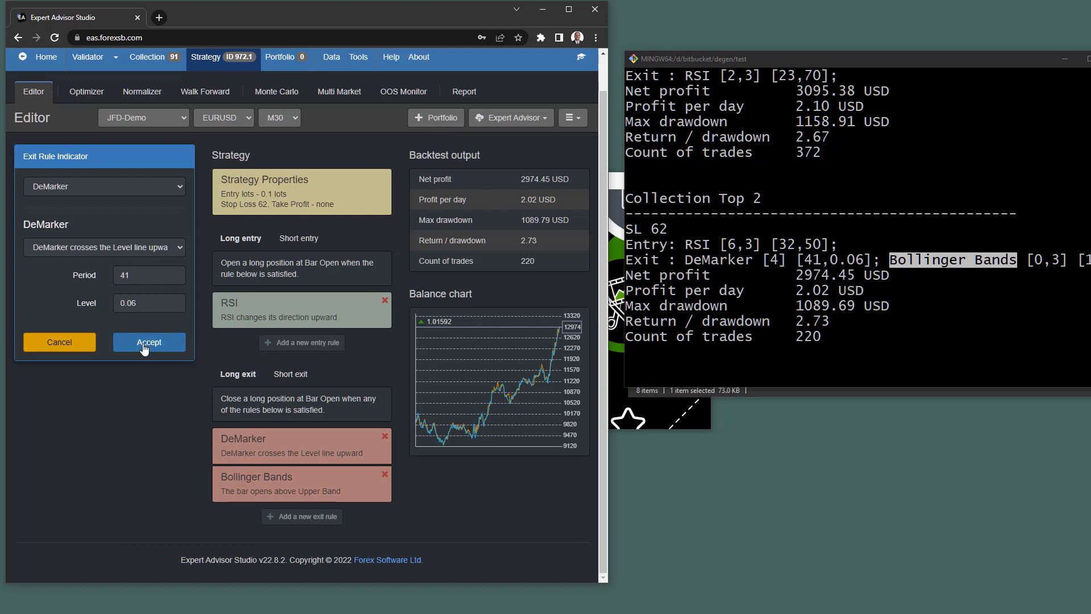
{"action": "left_click", "coordinate": [59, 341]}
Open the Bollinger Bands exit rule and review its 'opens above Upper Band' condition.
{"action": "left_click", "coordinate": [242, 488]}
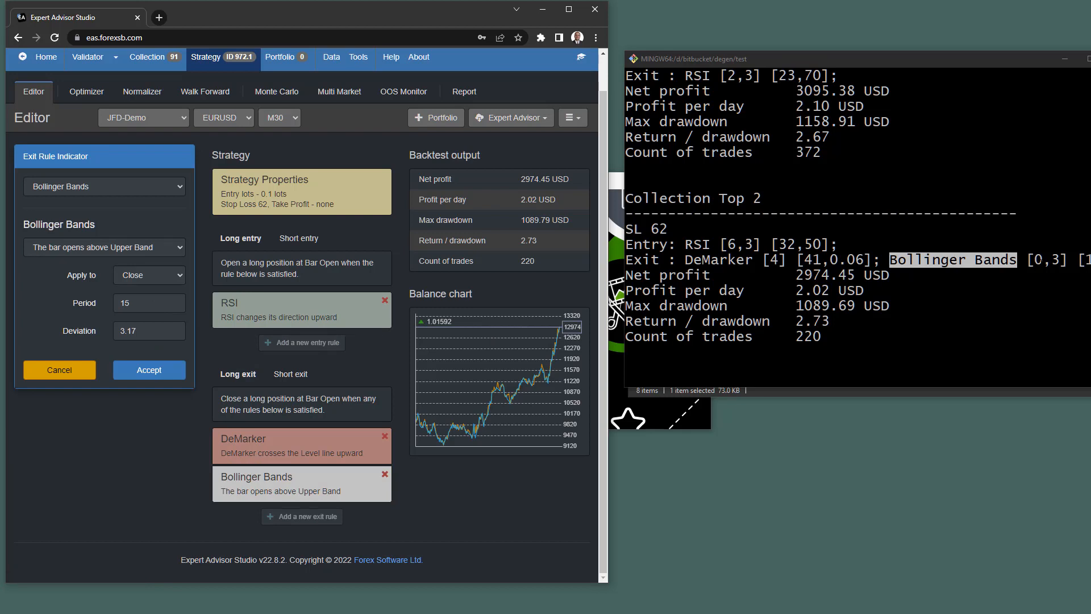
{"action": "left_click", "coordinate": [95, 247]}
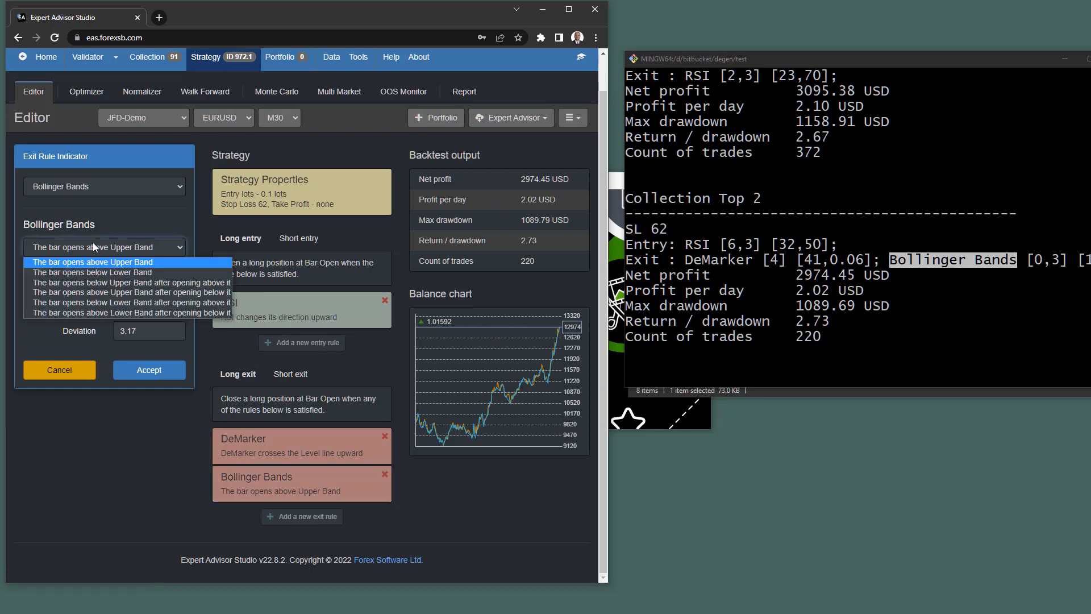
{"action": "left_click", "coordinate": [95, 247]}
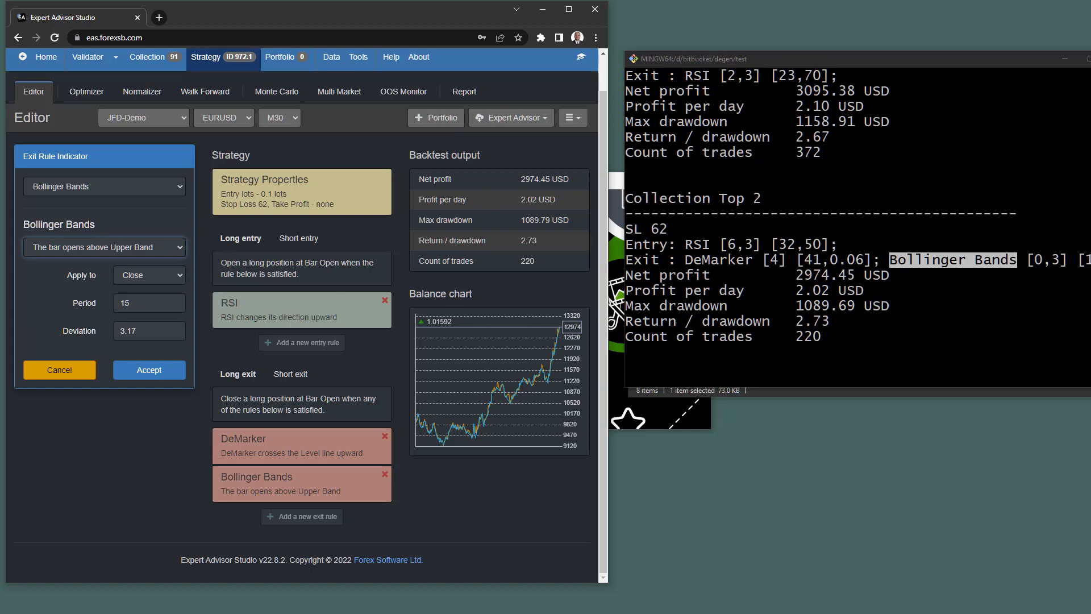
Move the terminal left, scroll to Collection Top 2's Bollinger Bands [15,3.17] exit, and cancel the rule settings.
{"action": "left_click", "coordinate": [1079, 260]}
{"action": "mouse_move", "coordinate": [1090, 260]}
{"action": "left_mouse_down"}
{"action": "mouse_move", "coordinate": [1071, 260]}
{"action": "mouse_move", "coordinate": [1090, 260]}
{"action": "left_mouse_up"}
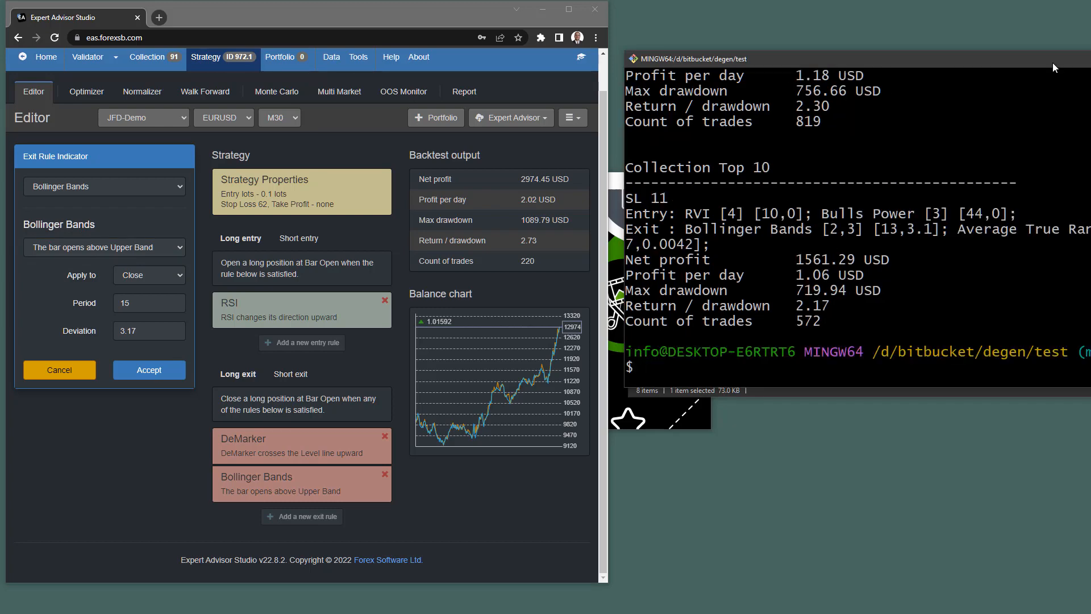
{"action": "left_click_drag", "start_coordinate": [1055, 67], "coordinate": [930, 74]}
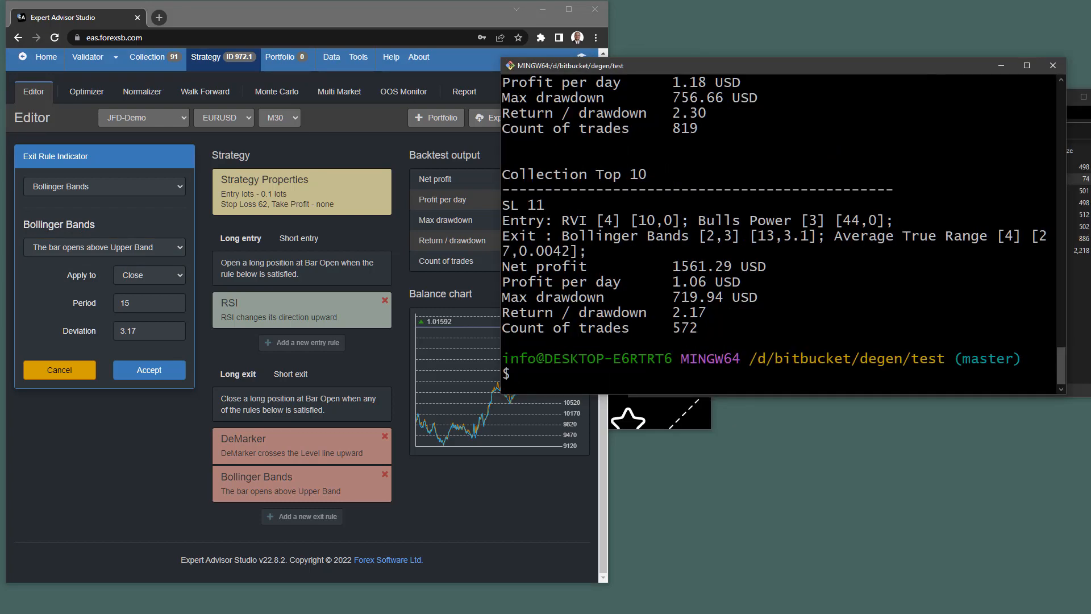
{"action": "scroll", "coordinate": [778, 227], "scroll_direction": "up", "scroll_amount": 20}
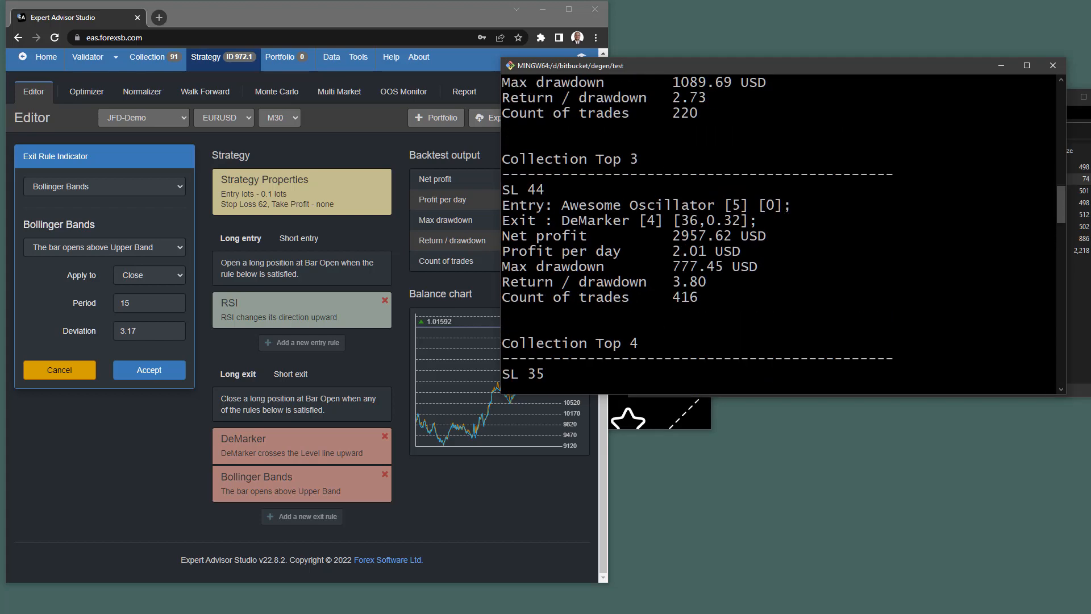
{"action": "scroll", "coordinate": [779, 227], "scroll_direction": "up", "scroll_amount": 4}
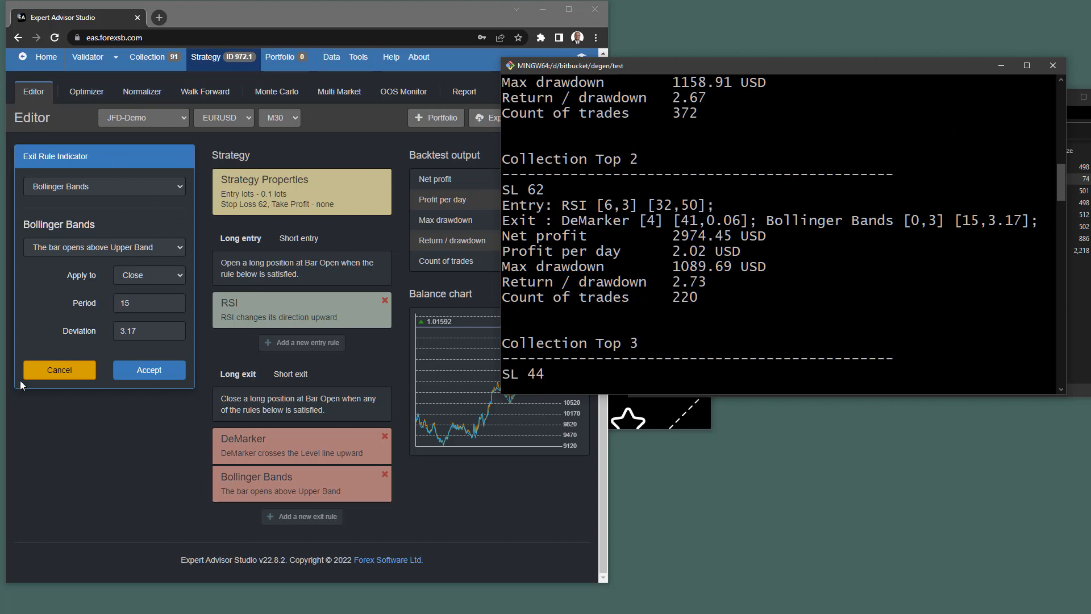
{"action": "left_click", "coordinate": [54, 372]}
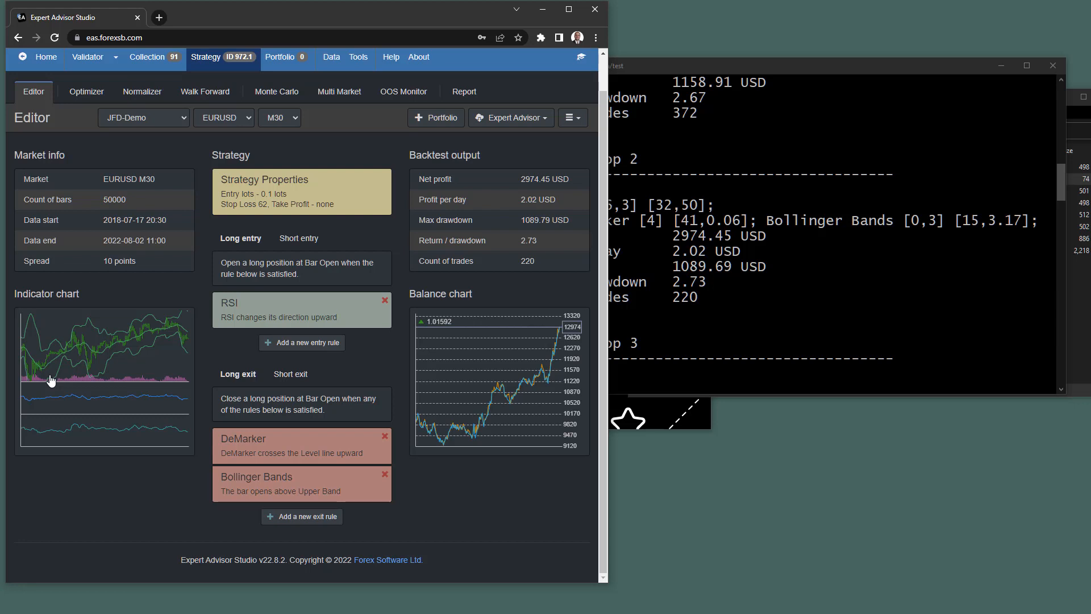